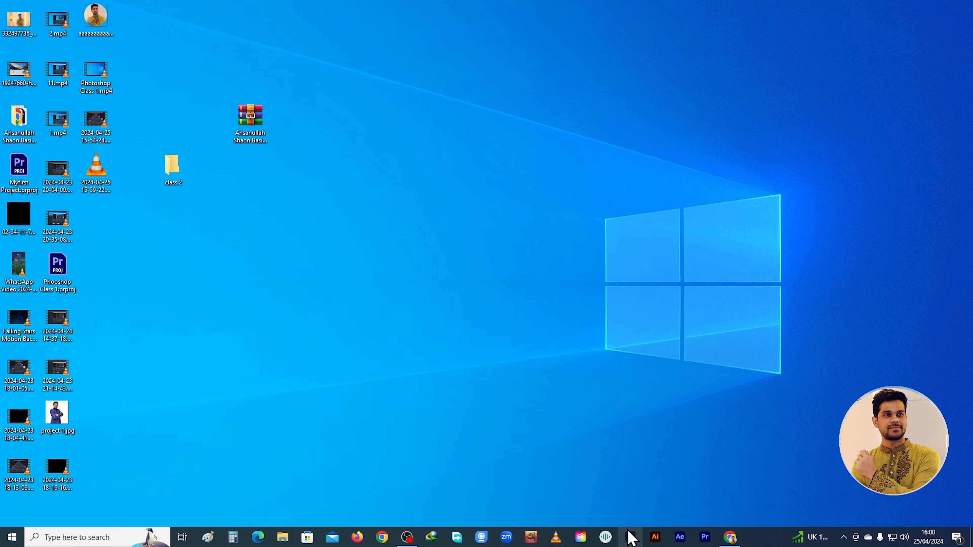
Open Photoshop and start a new document, looking over the recent size presets
left_click(630, 536)
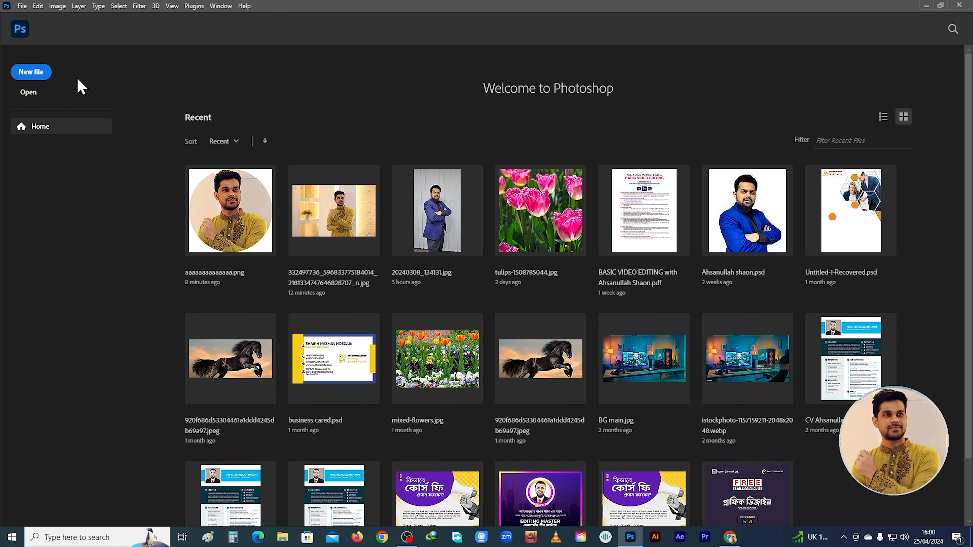
left_click(40, 77)
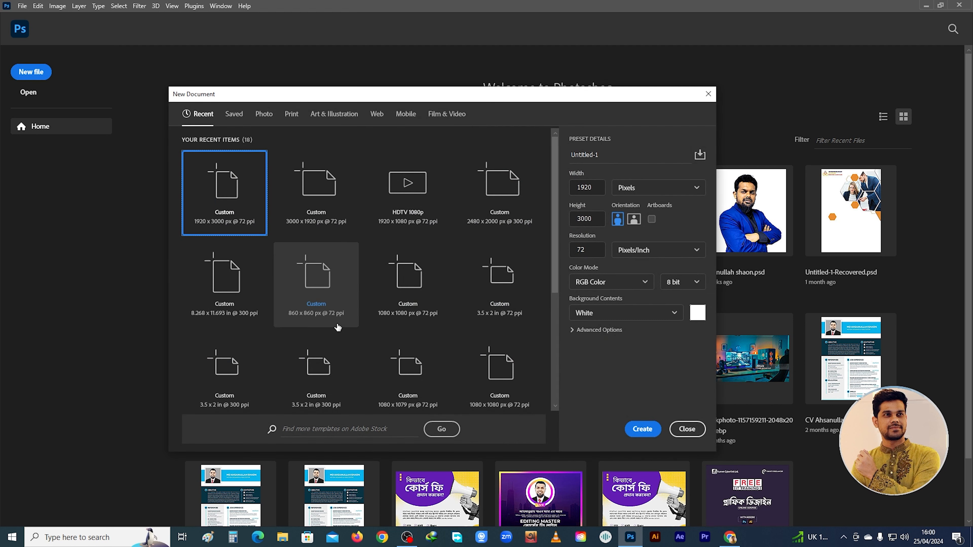
scroll(334, 283, "down", 3)
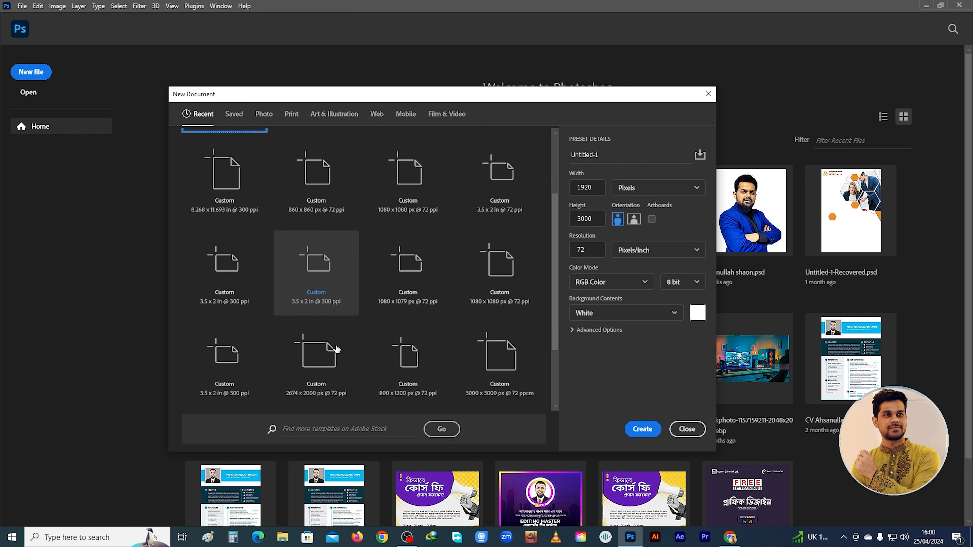
scroll(335, 344, "up", 3)
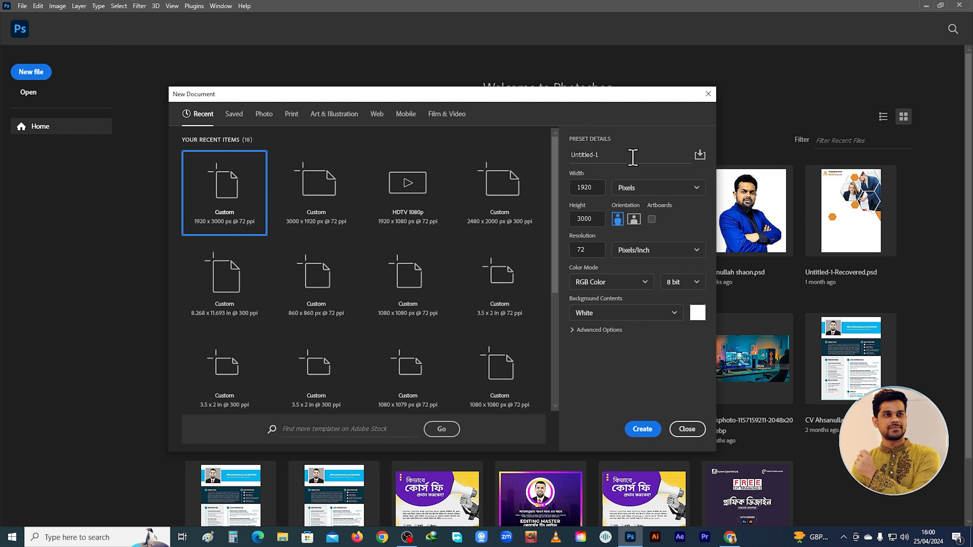
Name the new document 2nd class
left_click_drag(632, 156, 572, 155)
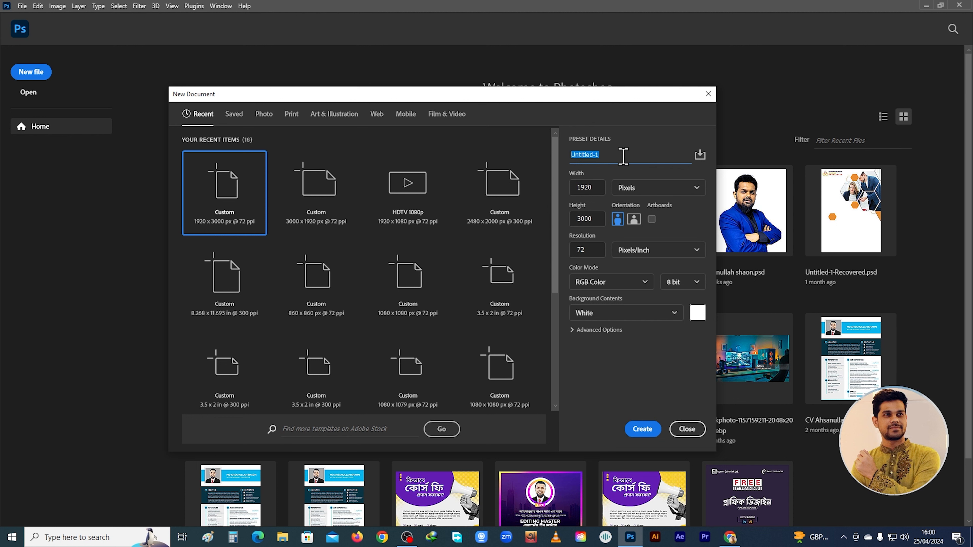
type("2nd class")
Examine the width and height settings of the new document
left_click_drag(601, 190, 576, 188)
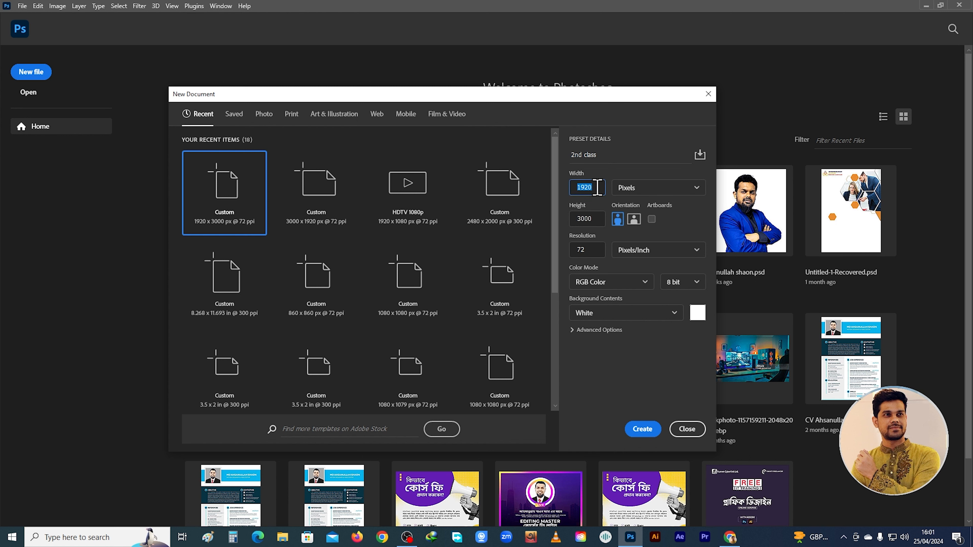
key("Tab")
left_click(600, 207)
left_click(598, 187)
left_click(602, 224)
Review the available measurement units for the document width and keep Pixels
left_click(653, 194)
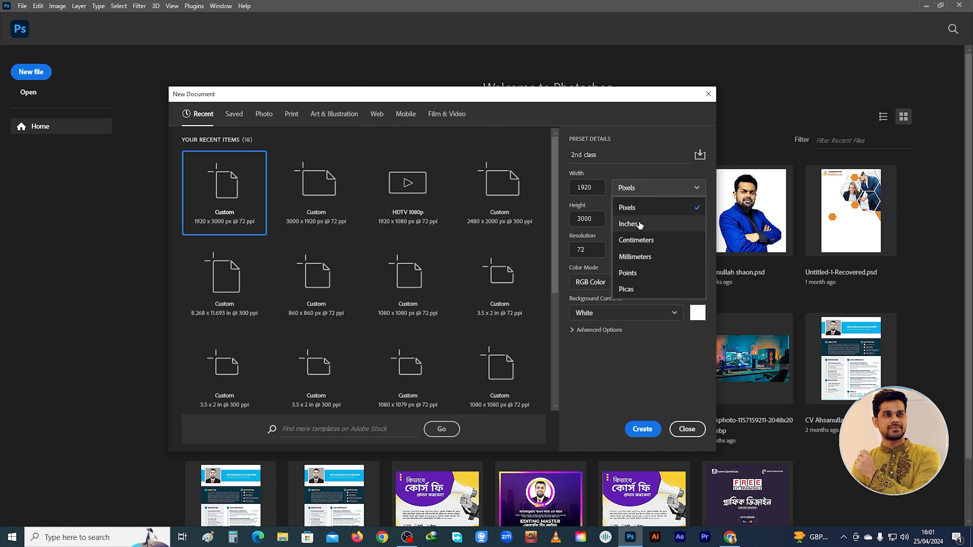
left_click(643, 190)
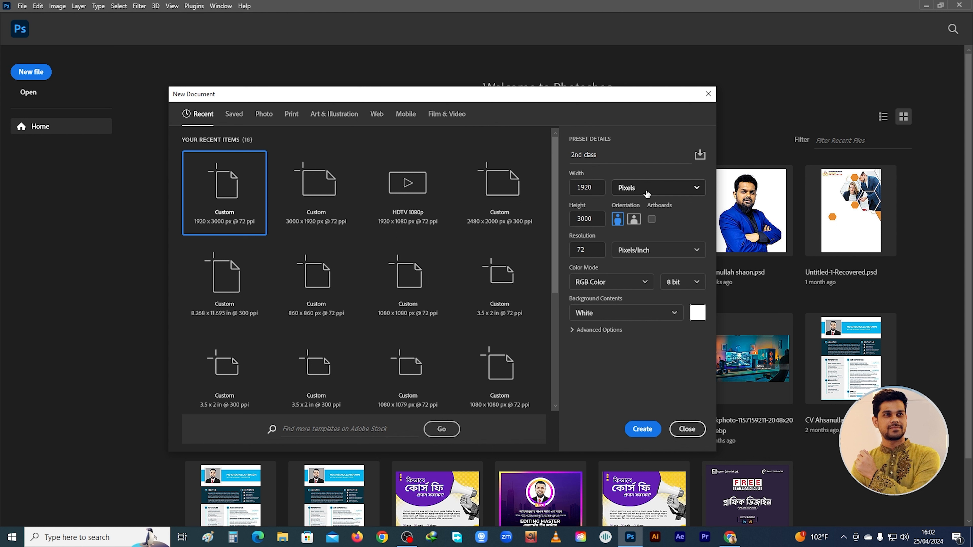
left_click(646, 189)
left_click(650, 189)
left_click(650, 189)
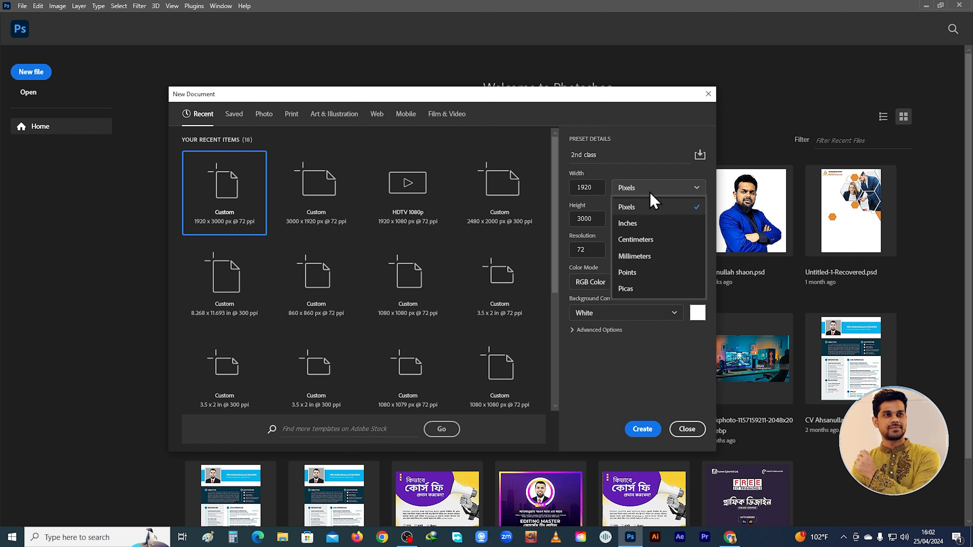
left_click(653, 189)
left_click(653, 189)
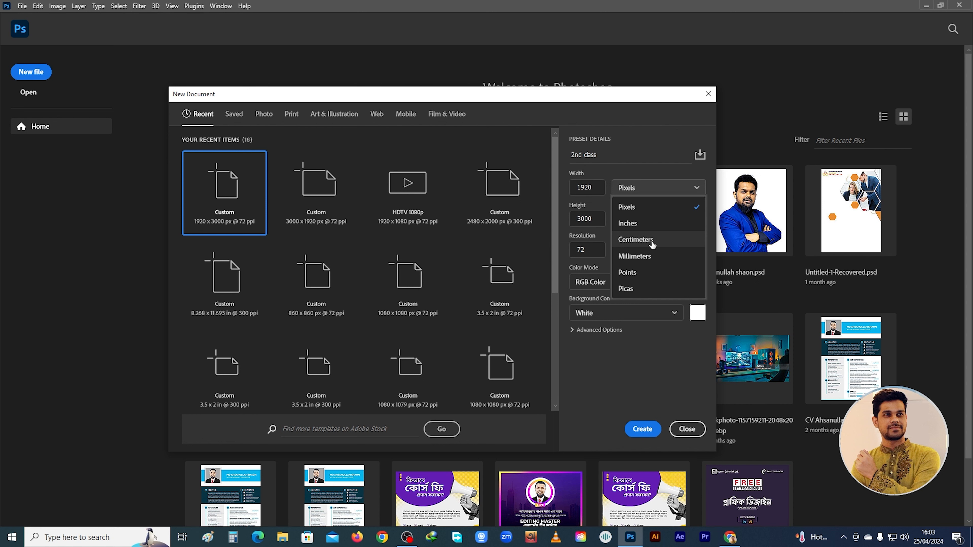
left_click(659, 211)
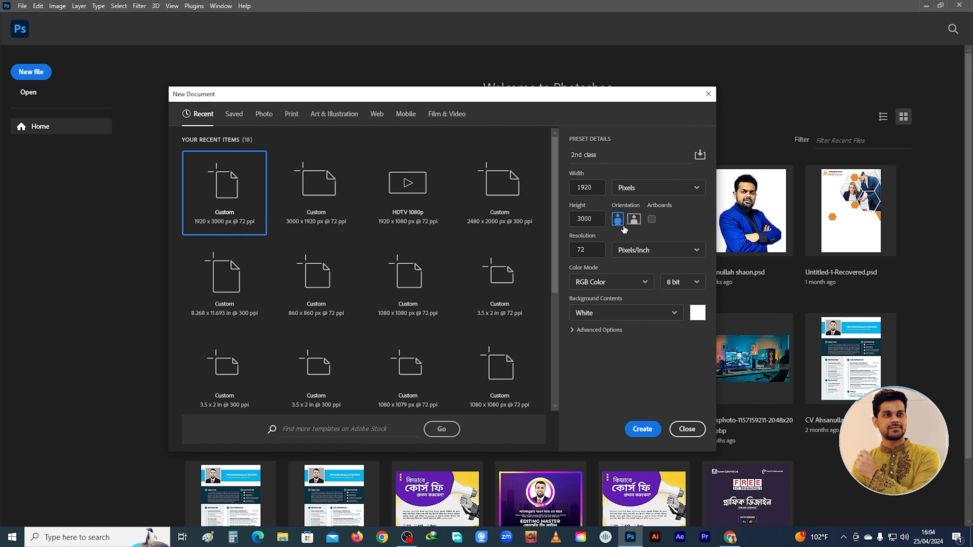
Examine the resolution value and its unit options, keeping Pixels/Inch
left_click(595, 251)
left_click_drag(566, 253, 594, 251)
left_click(594, 252)
left_click_drag(598, 250, 569, 249)
left_click(642, 254)
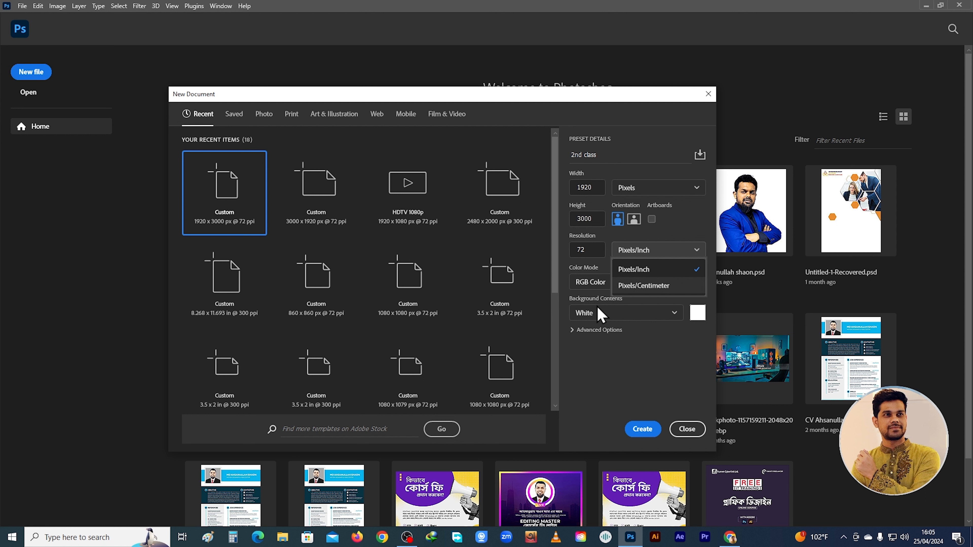
left_click(644, 251)
left_click(645, 250)
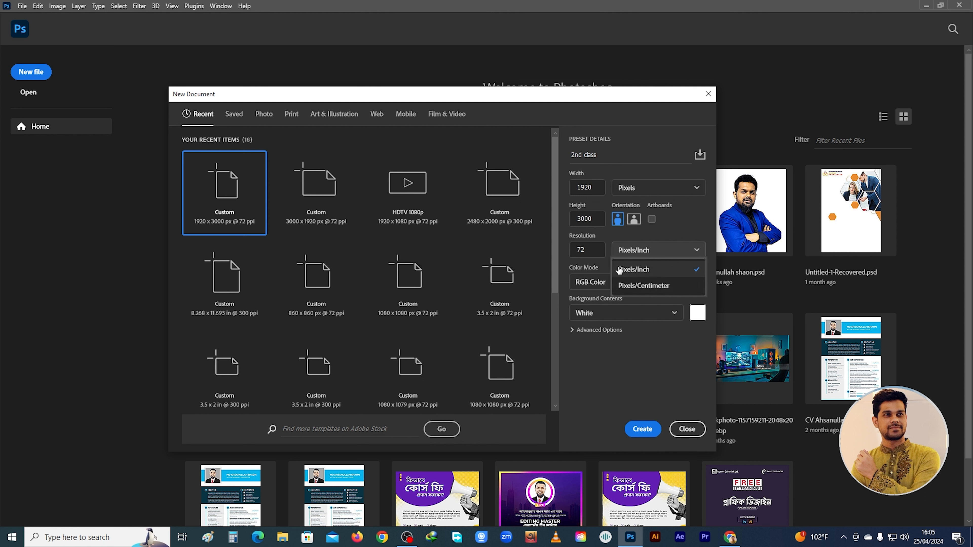
left_click(648, 270)
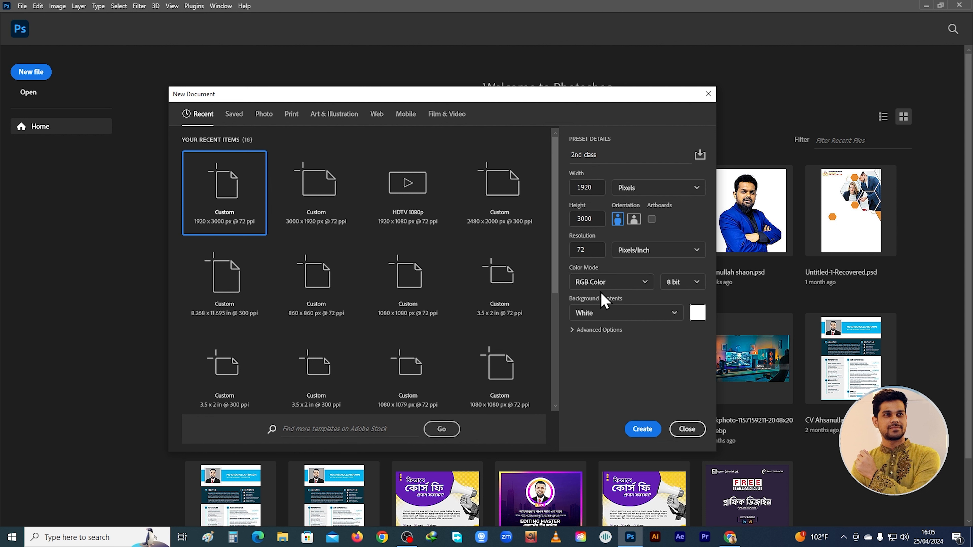
Try Lab Color as the document's color mode and switch it back to RGB Color
left_click(616, 282)
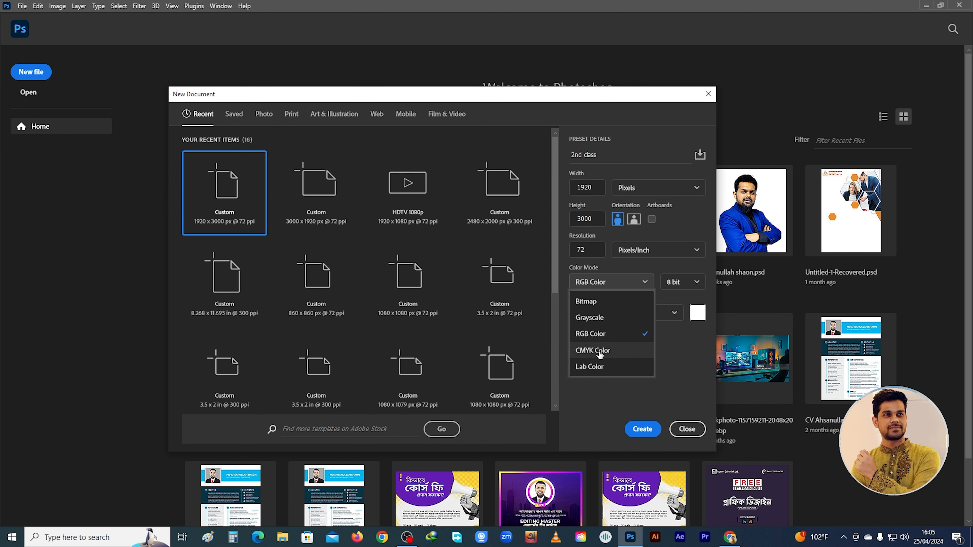
left_click(598, 368)
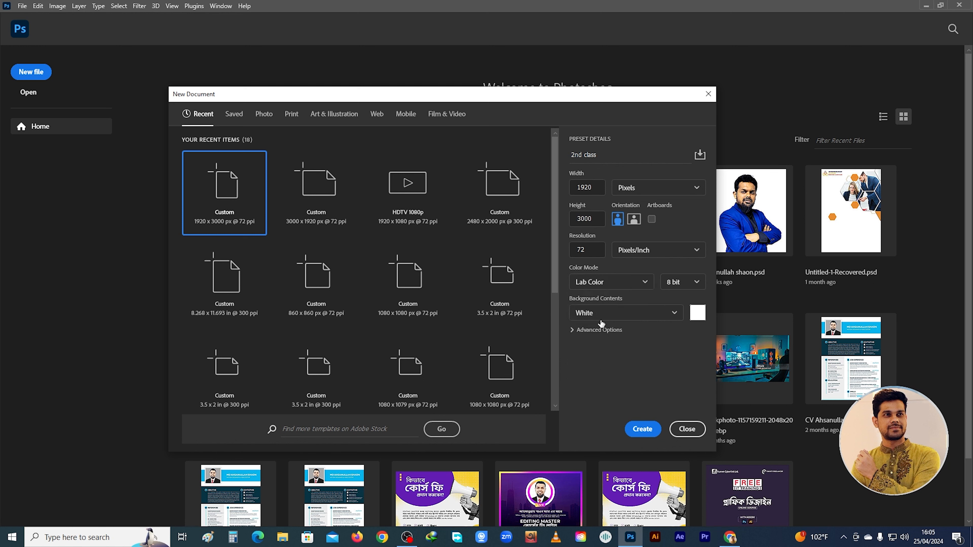
left_click(608, 282)
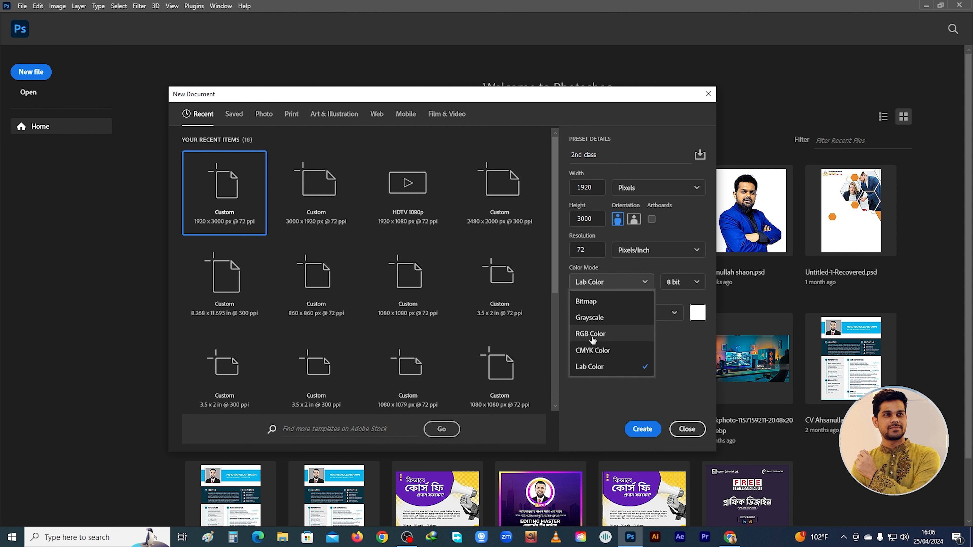
left_click(591, 336)
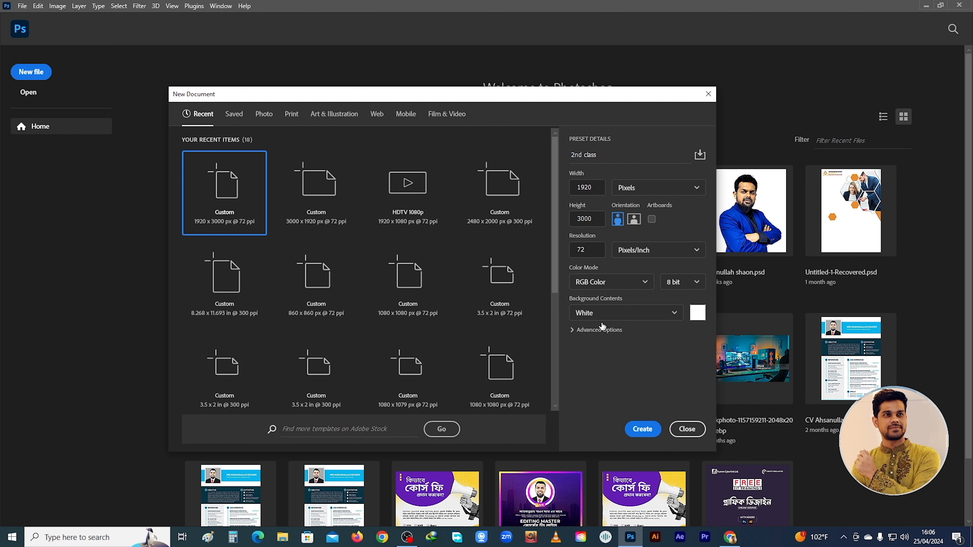
Review the bit depth options for the color mode and keep 8 bit
left_click(689, 285)
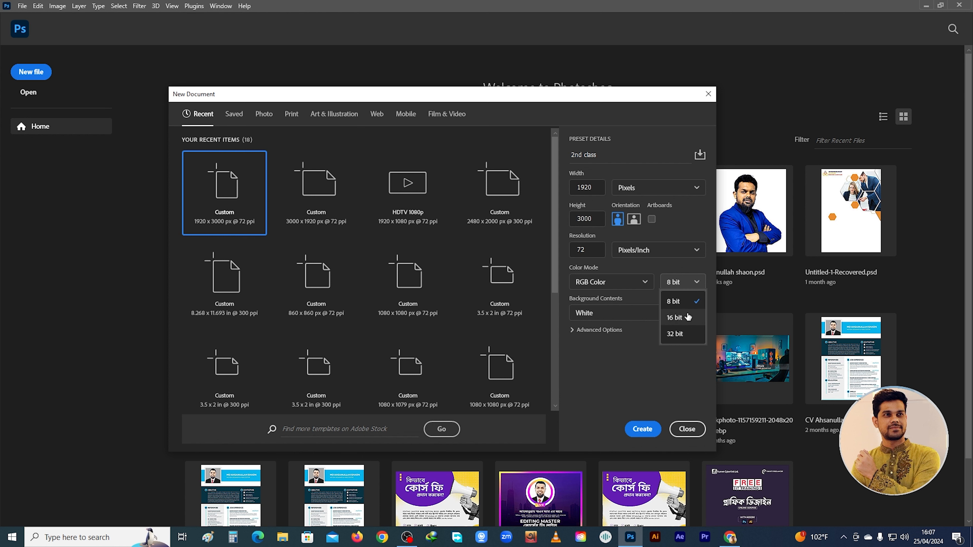
left_click(693, 287)
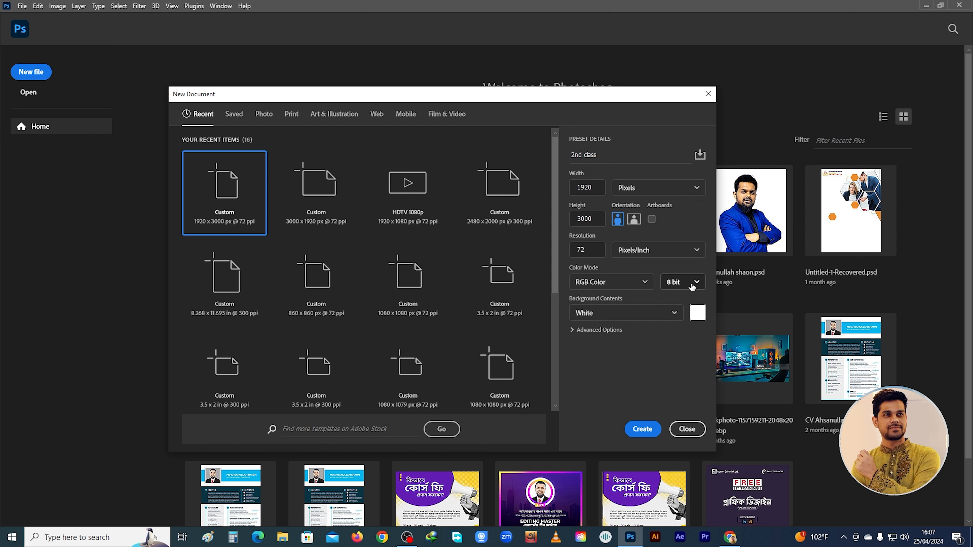
left_click(691, 287)
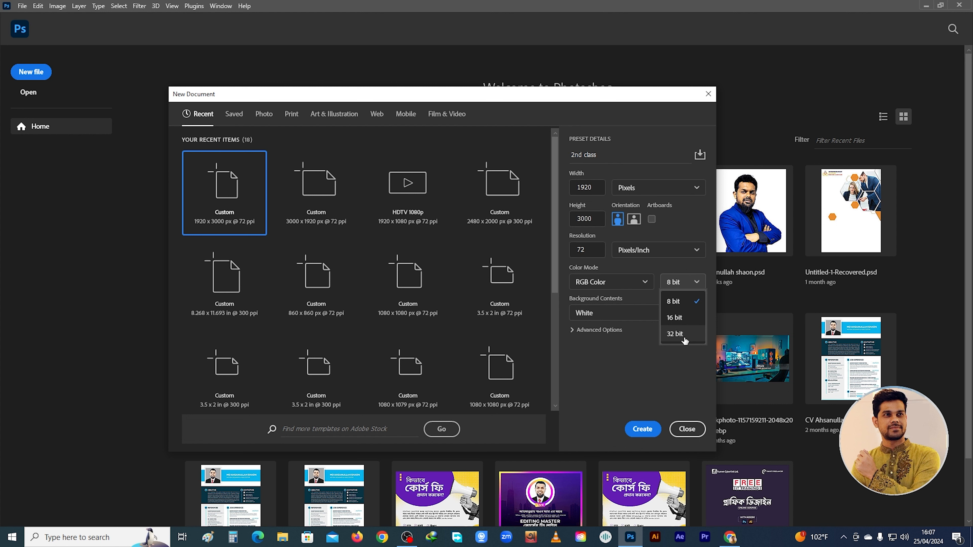
left_click(683, 302)
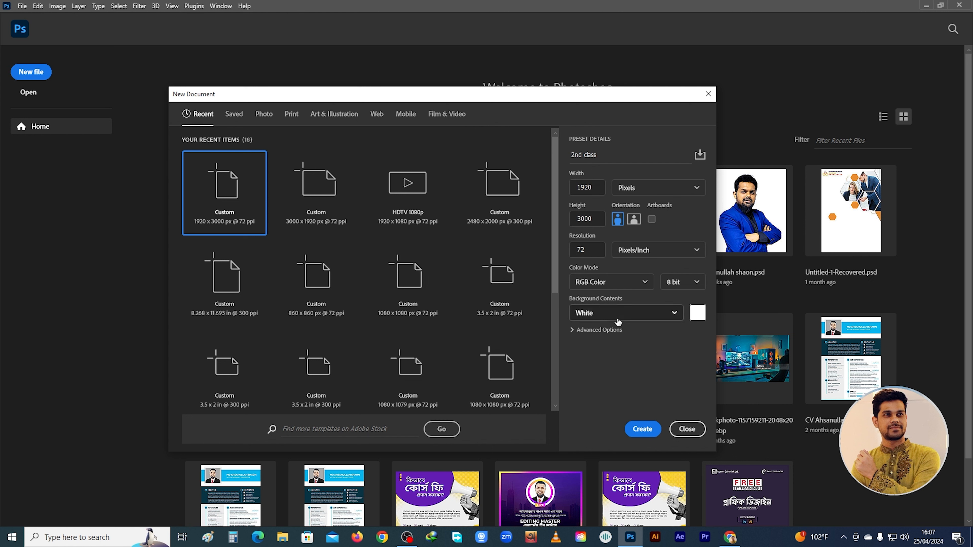
Look through the background contents options and the background color picker, leaving the color unchanged
left_click(647, 319)
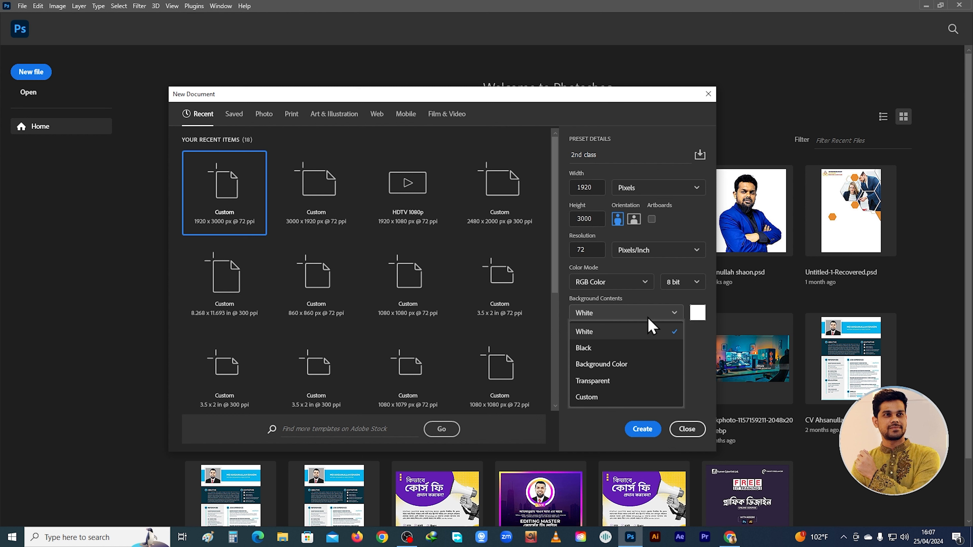
left_click(648, 317)
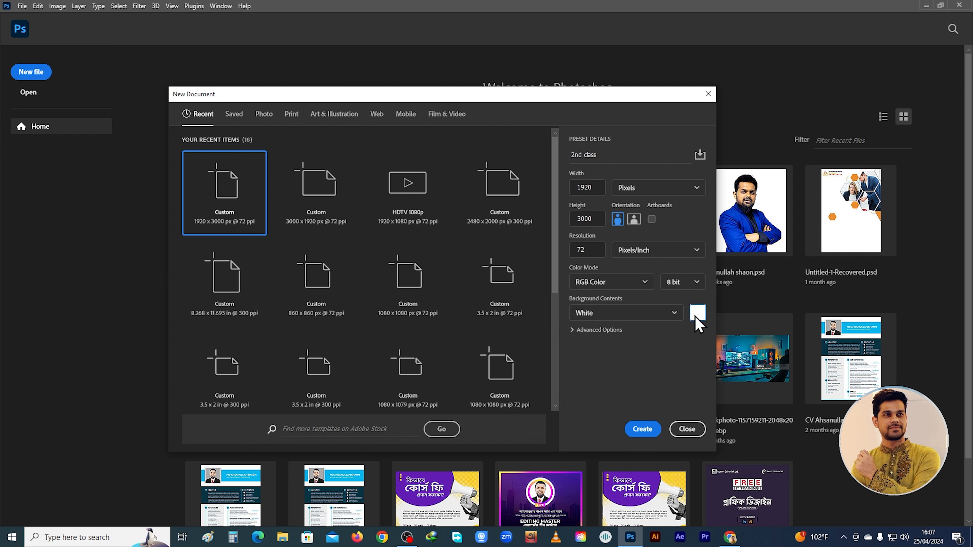
left_click(693, 314)
type("e81c1c")
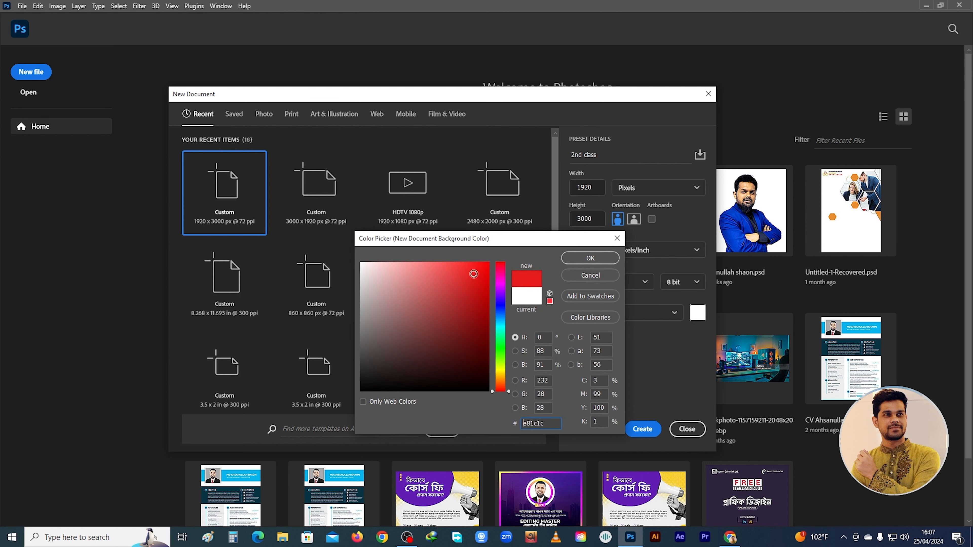
left_click(617, 239)
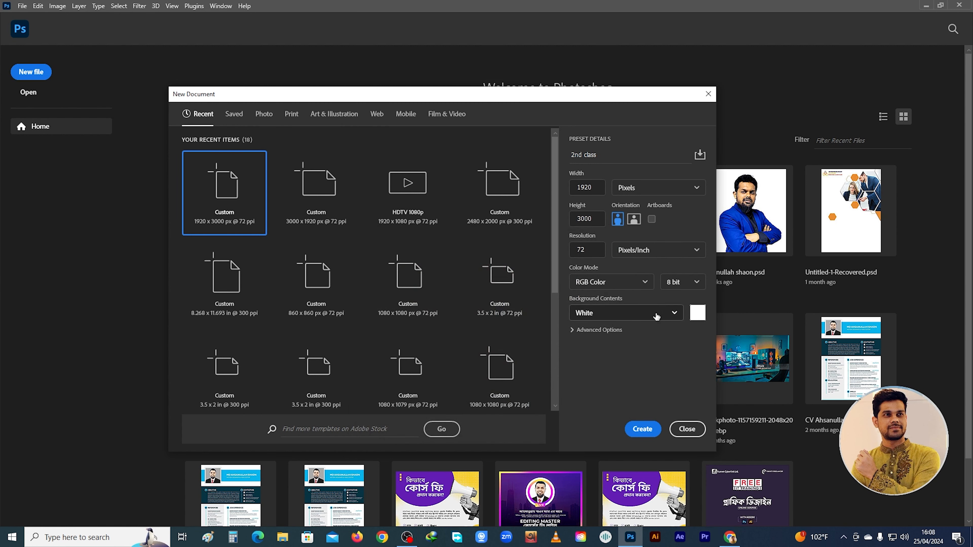
Choose White as the background contents and create the 1920 x 3000 px document
left_click(656, 314)
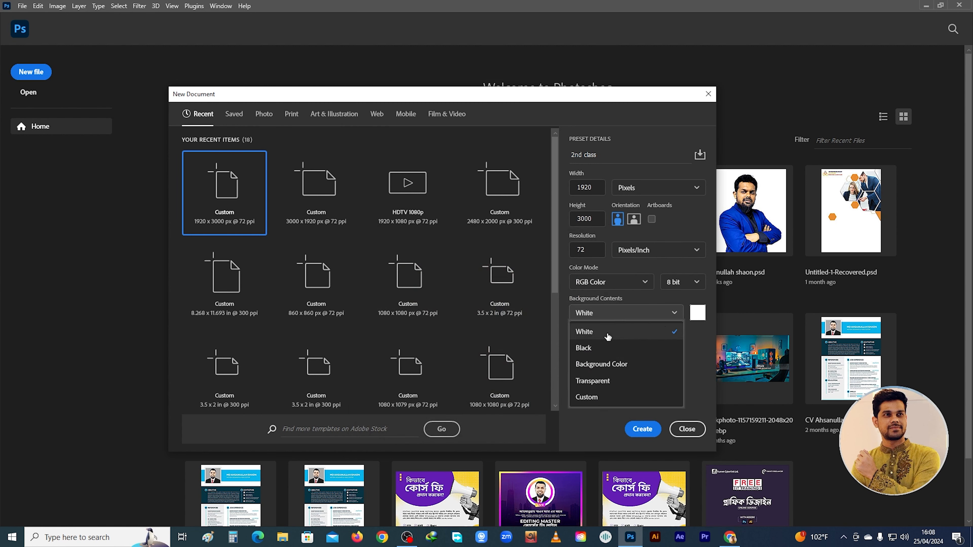
left_click(607, 335)
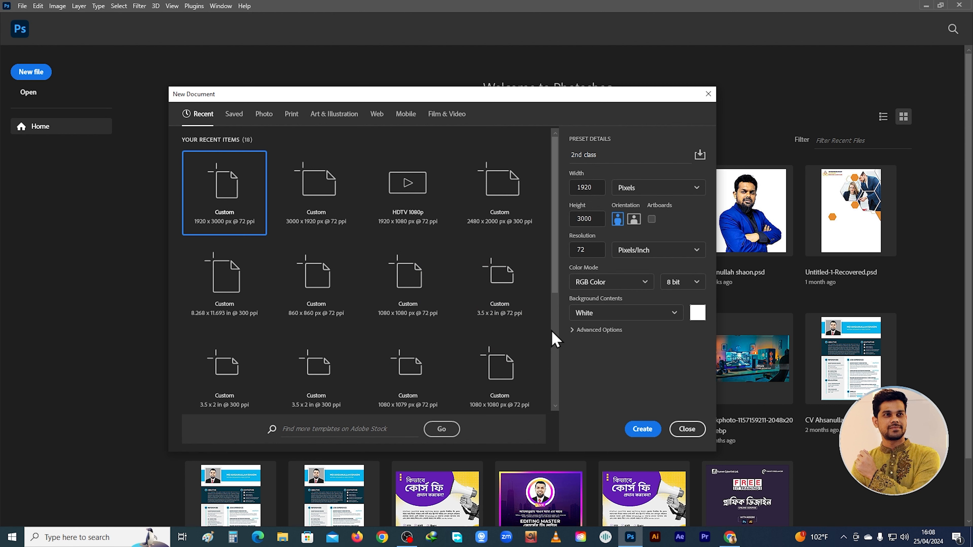
scroll(554, 337, "down", 3)
left_click(645, 431)
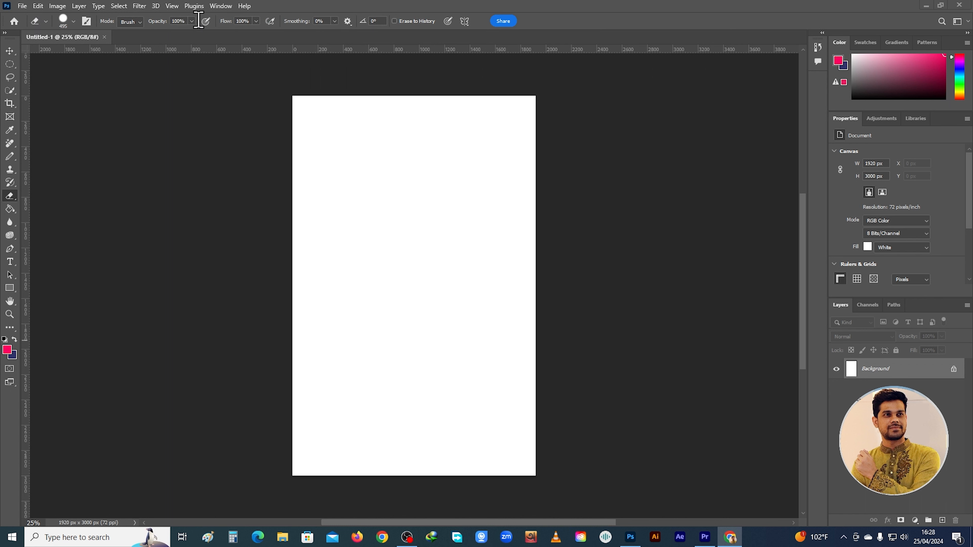
Expand the toolbar to a two-column layout
left_click(9, 53)
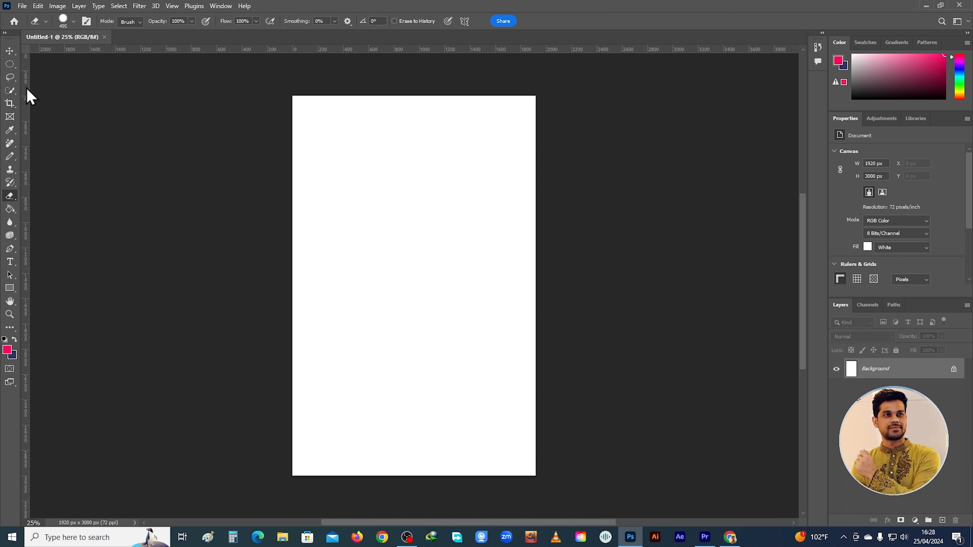
left_click(5, 33)
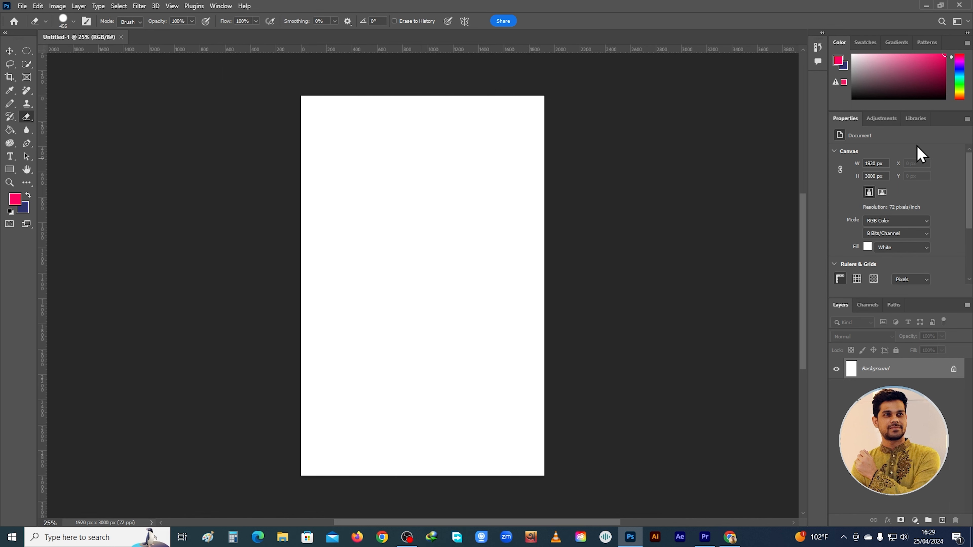
Undock the Color and Properties panels and the Layers panel, placing Layers just below and beside the floating Properties panel
left_click_drag(892, 41, 708, 65)
left_click_drag(717, 337, 289, 265)
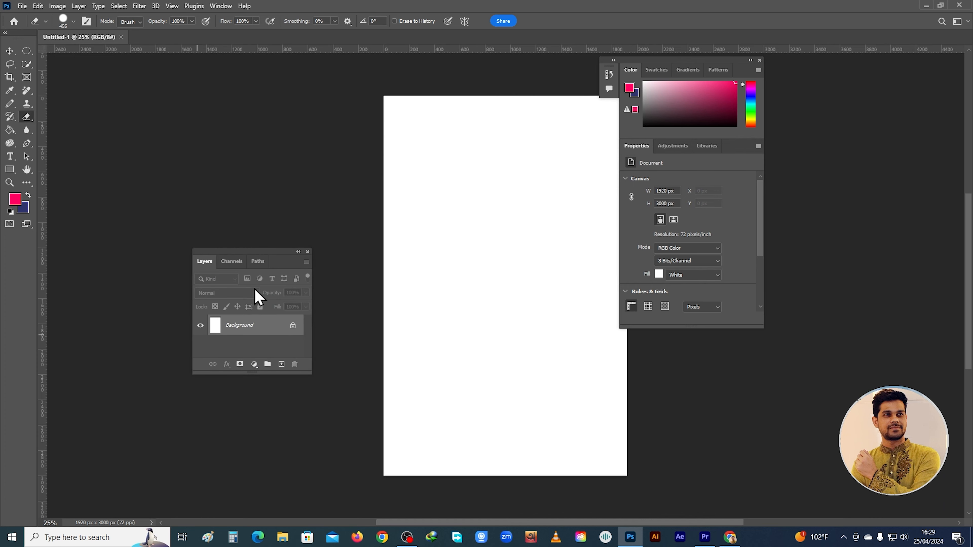
scroll(251, 353, "down", 1)
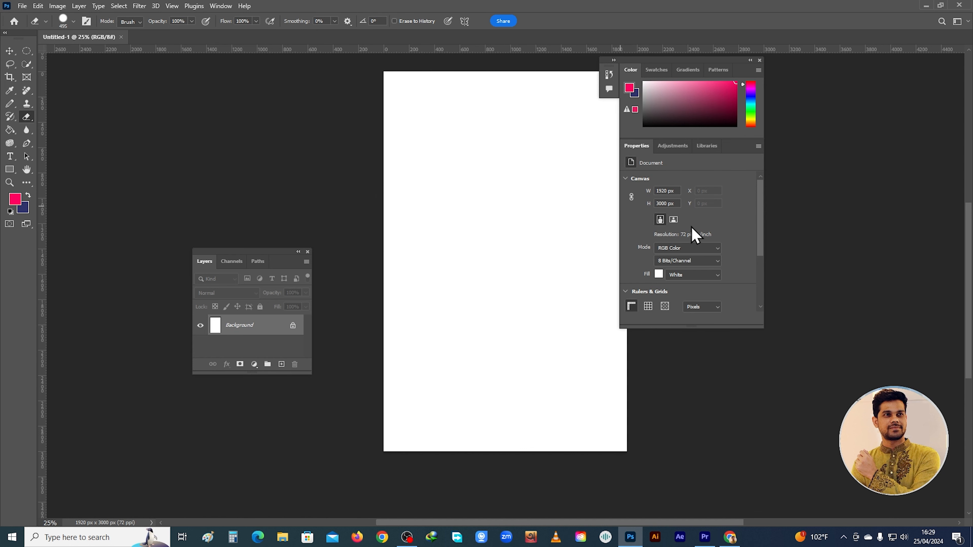
left_click_drag(274, 261, 850, 323)
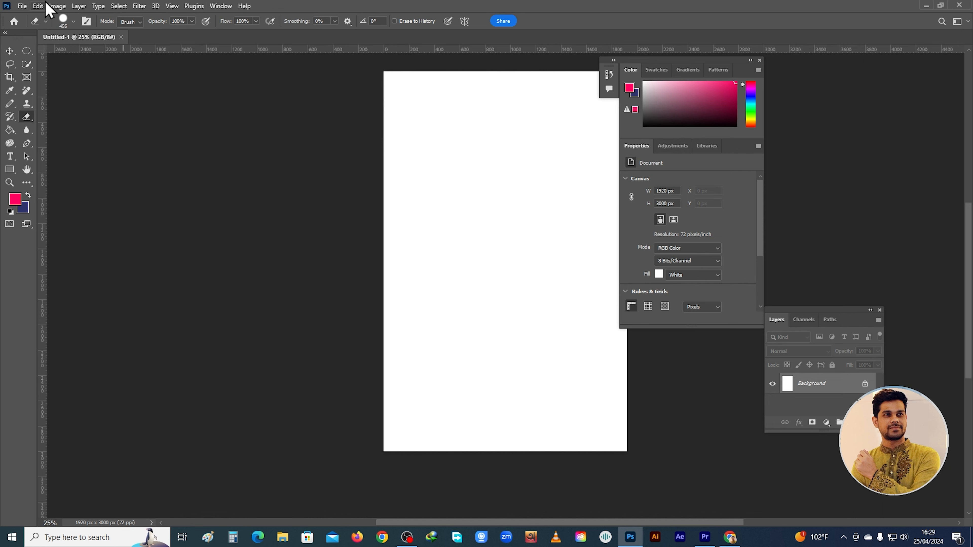
Choose the Essentials (Default) workspace and reset it to its default panel and toolbar arrangement
left_click(221, 6)
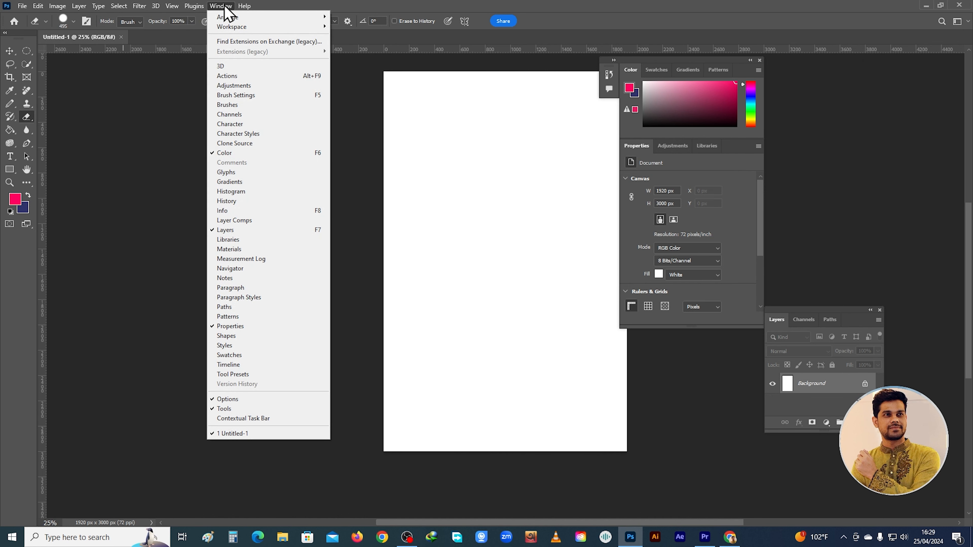
mouse_move(261, 28)
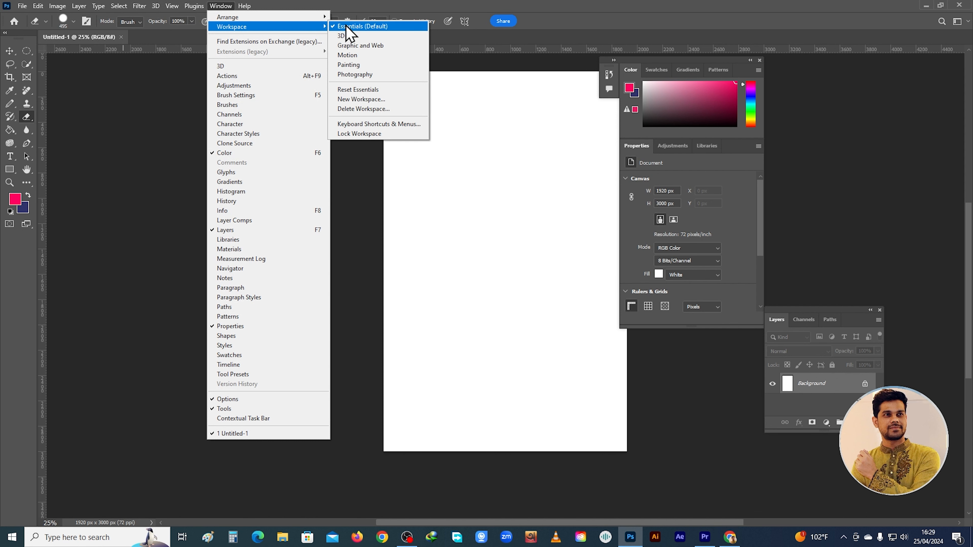
left_click(363, 27)
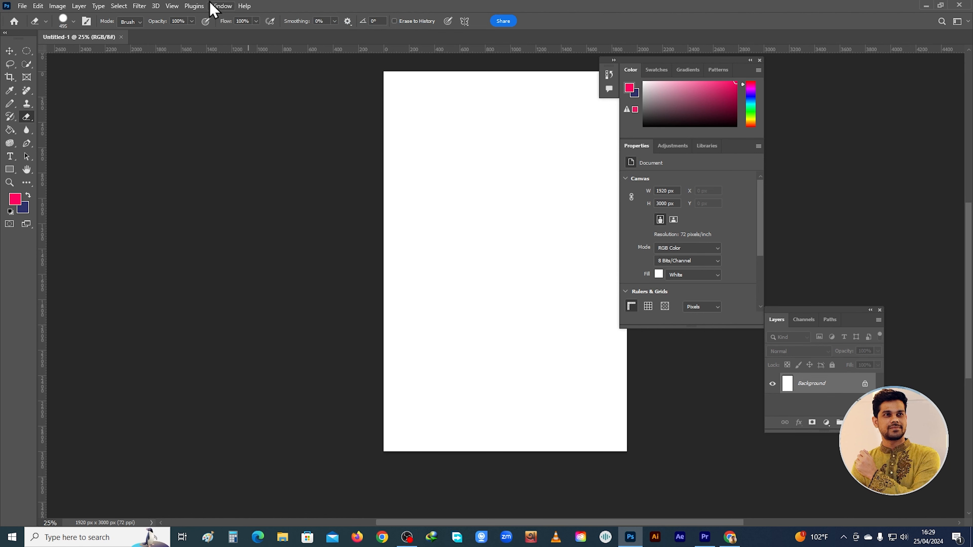
left_click(220, 6)
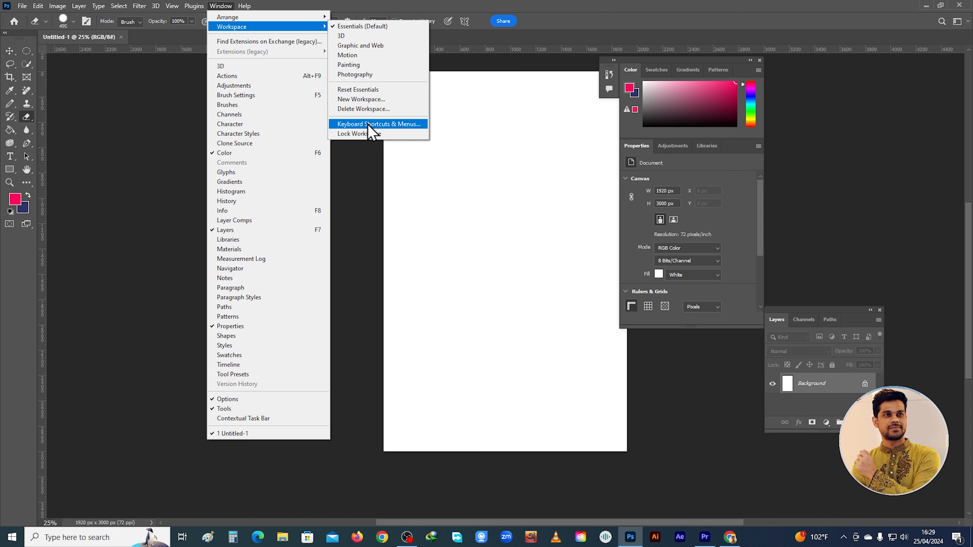
left_click(371, 90)
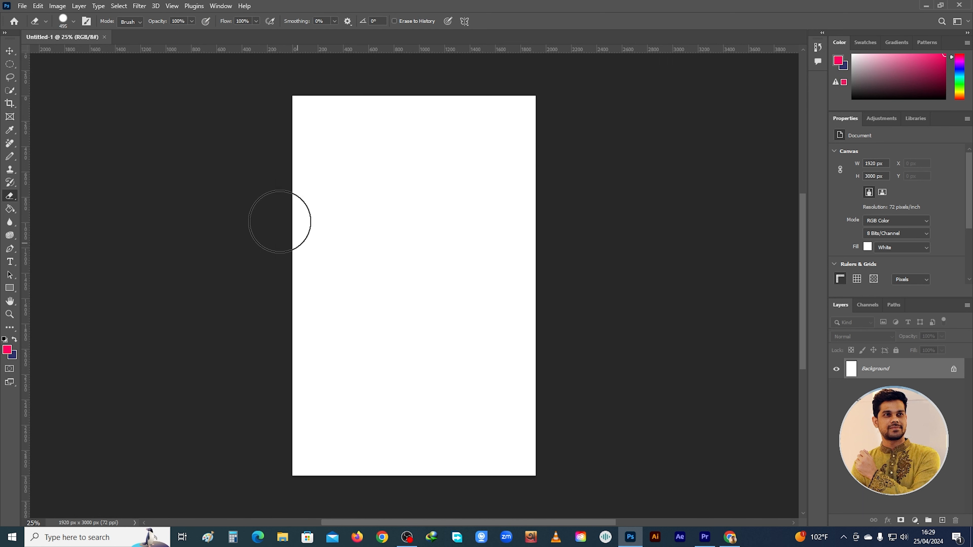
left_click(226, 5)
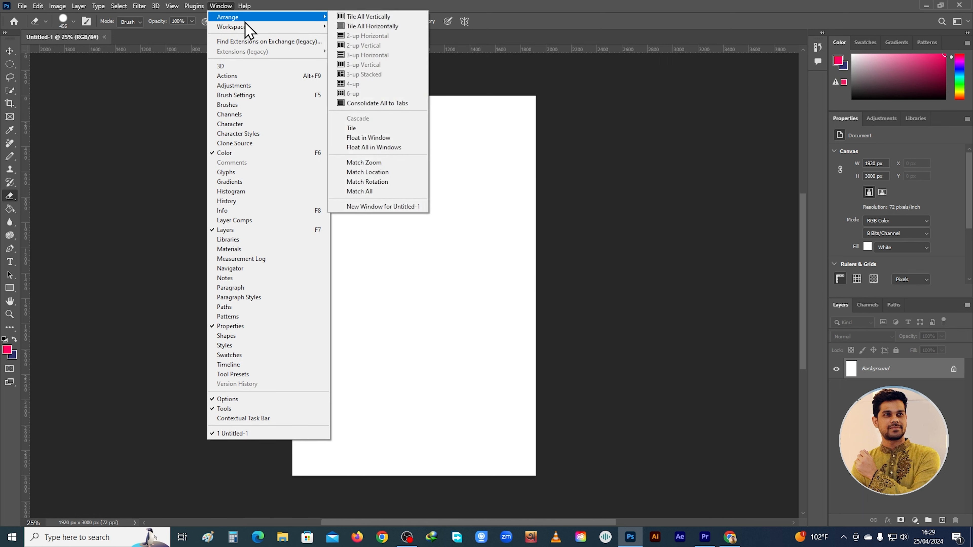
mouse_move(308, 26)
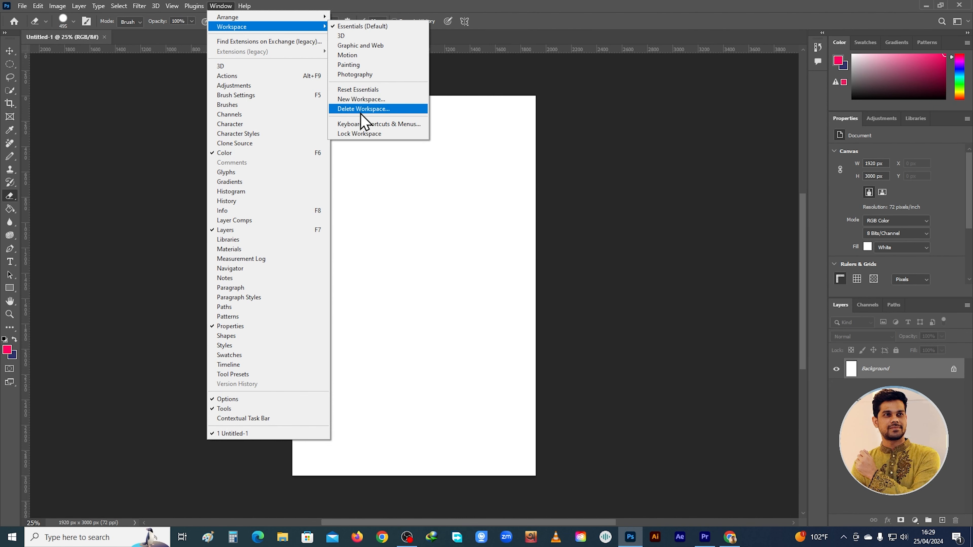
left_click(371, 90)
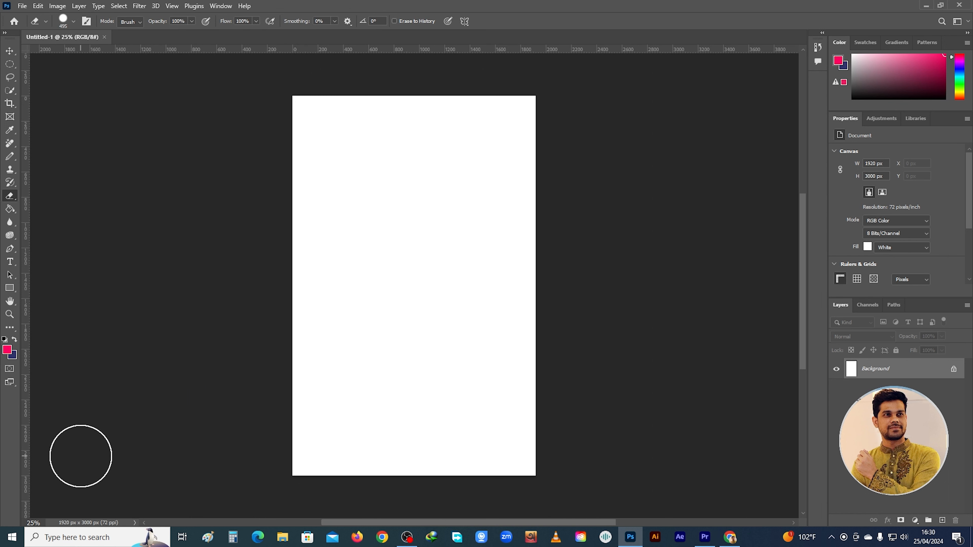
Switch the screen to Full Screen Mode With Menu Bar, and from there to Full Screen Mode
right_click(12, 385)
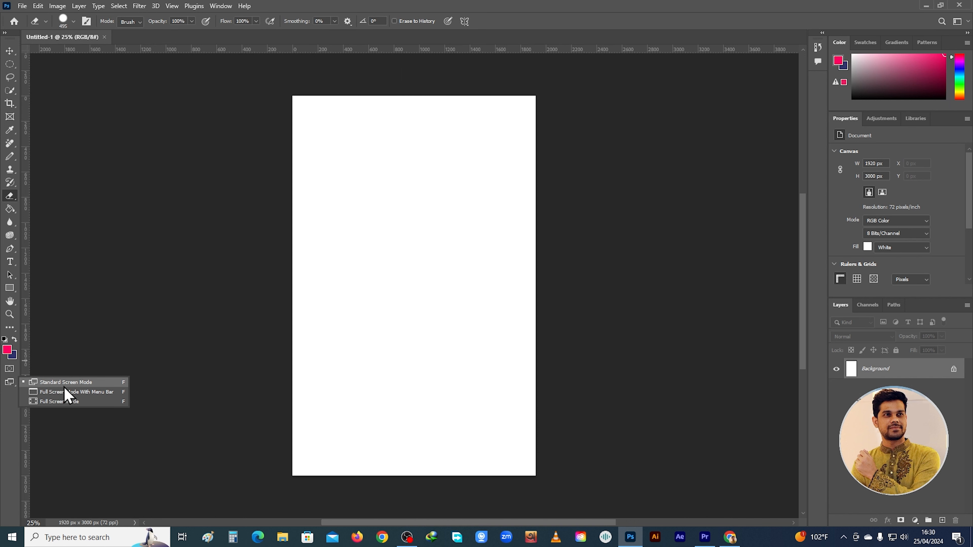
left_click(101, 394)
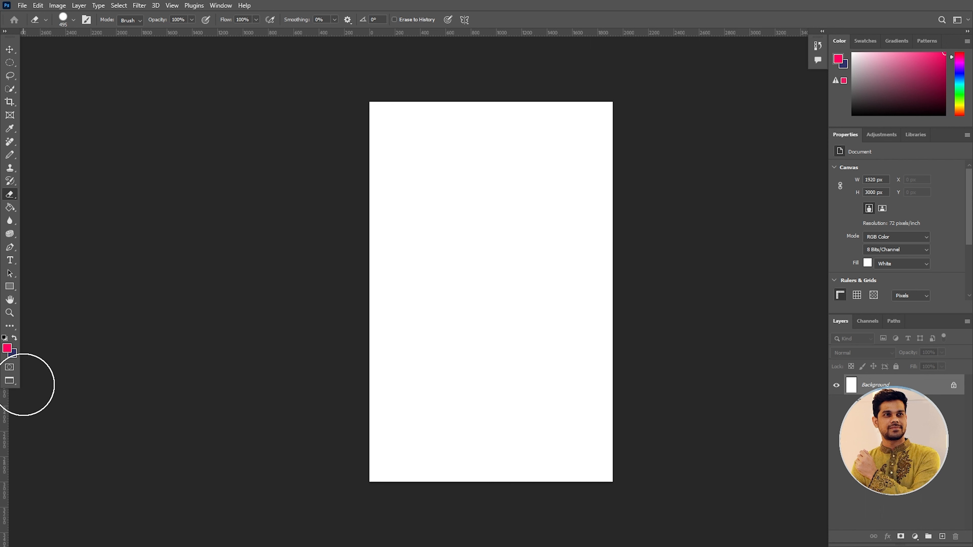
left_click(12, 383)
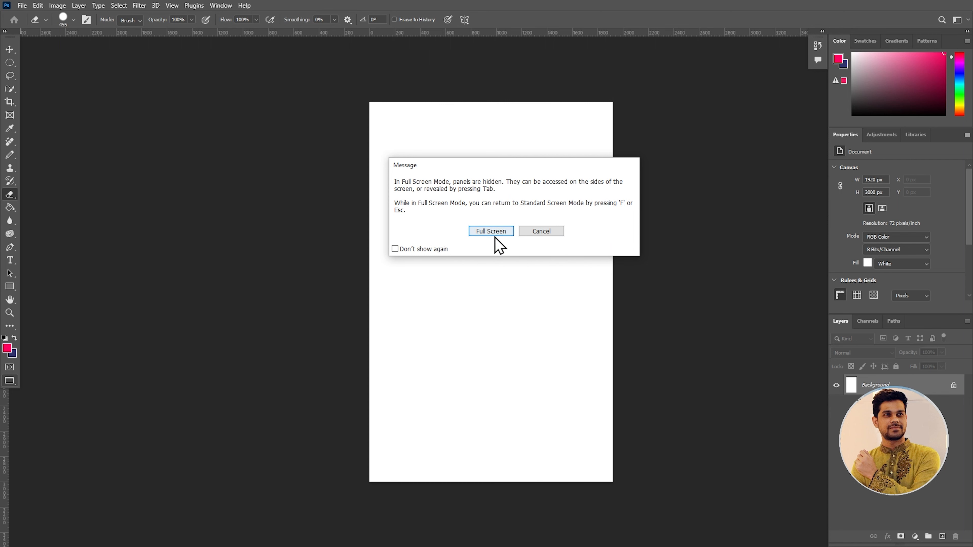
left_click(484, 235)
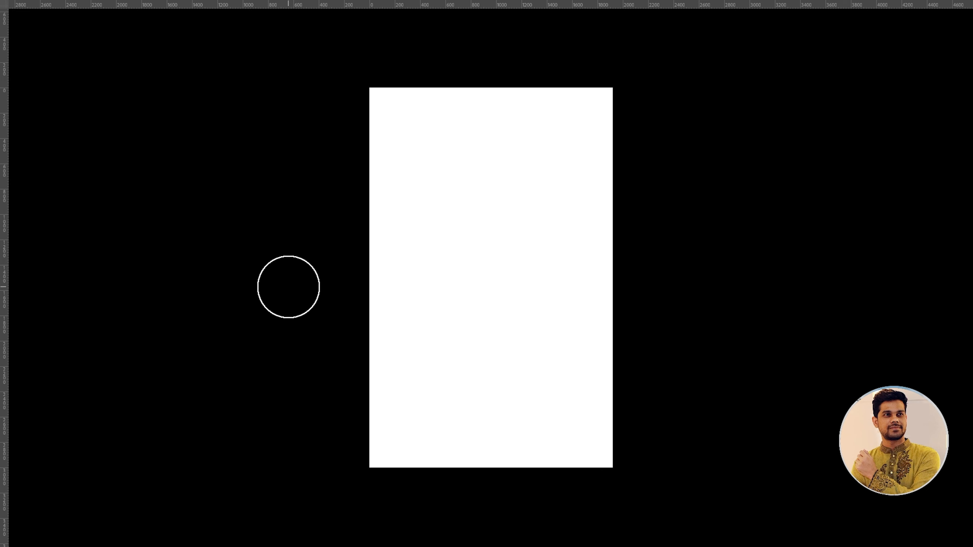
Leave Full Screen Mode and cycle through the screen modes back to Standard Screen Mode
key("f")
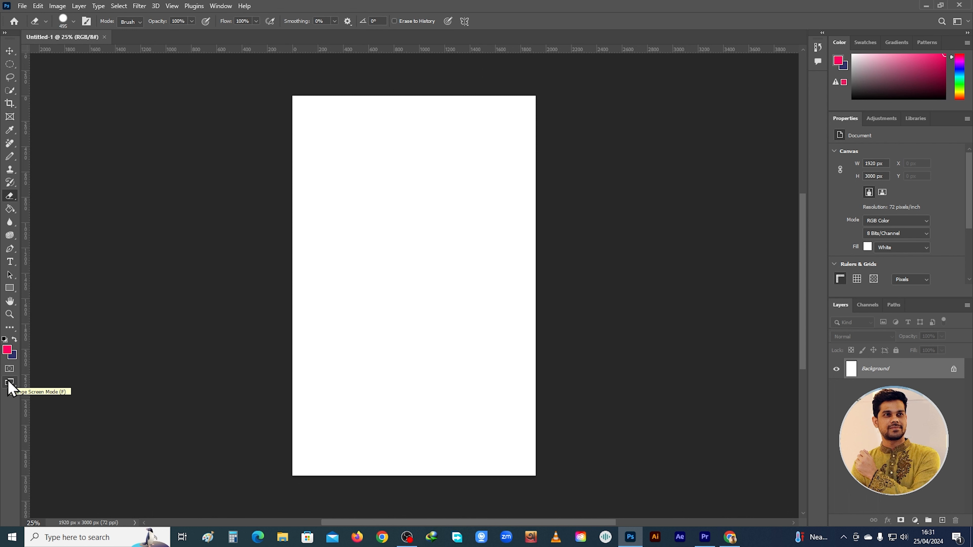
key("f")
key("f")
key("f")
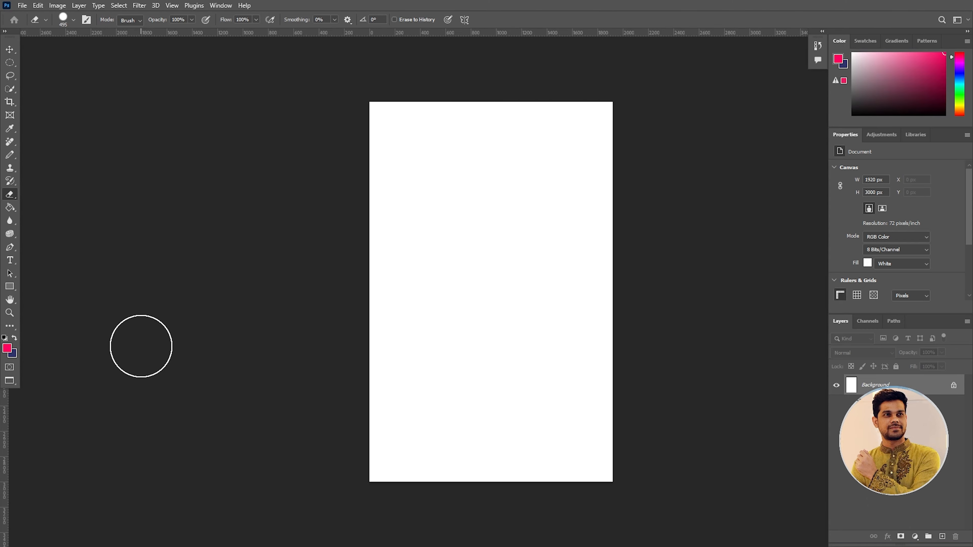
key("f")
key("f")
key("f")
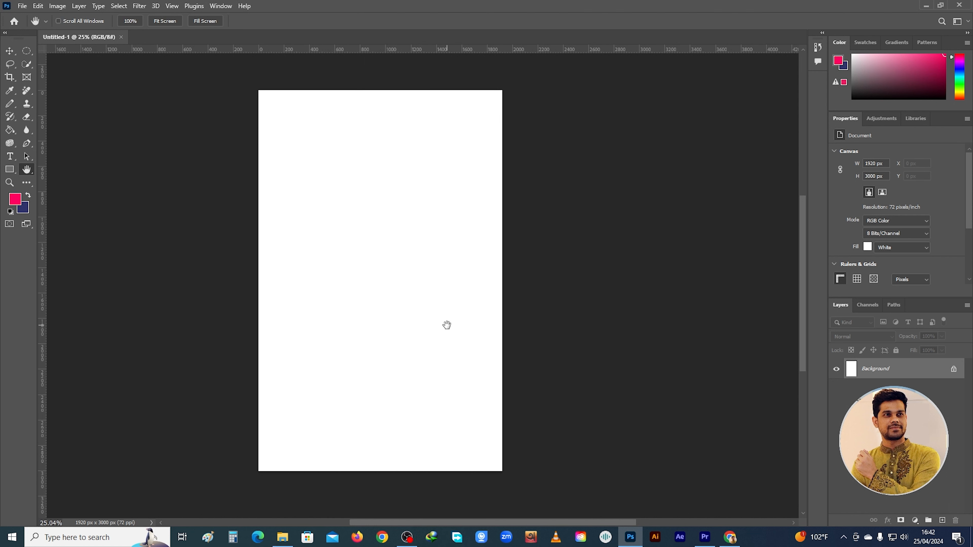
Zoom the canvas in to 66.67% and back out to 25%
scroll(428, 285, "down", 3)
scroll(425, 282, "up", 3)
key("ctrl+plus")
key("ctrl+plus")
key("ctrl+plus")
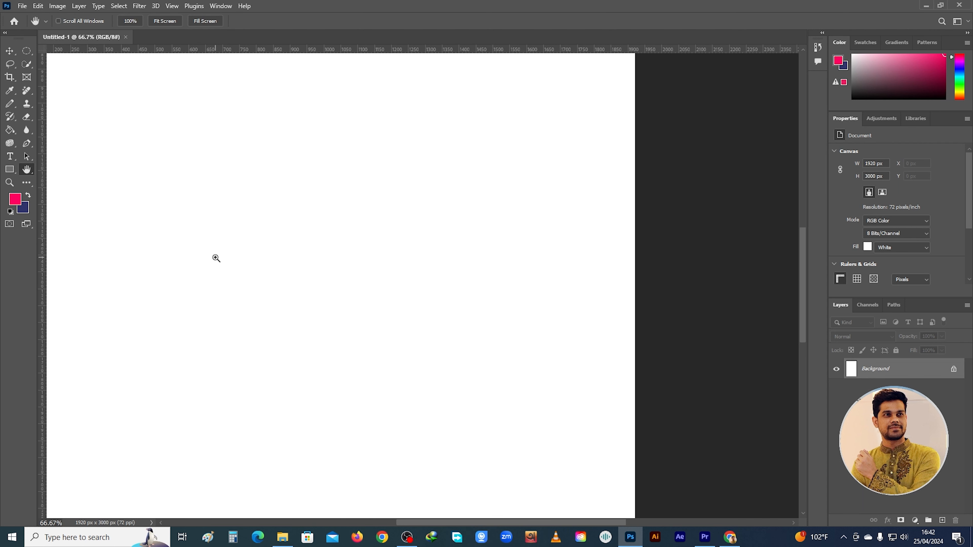
key("ctrl+minus")
key("ctrl+minus")
key("ctrl+minus")
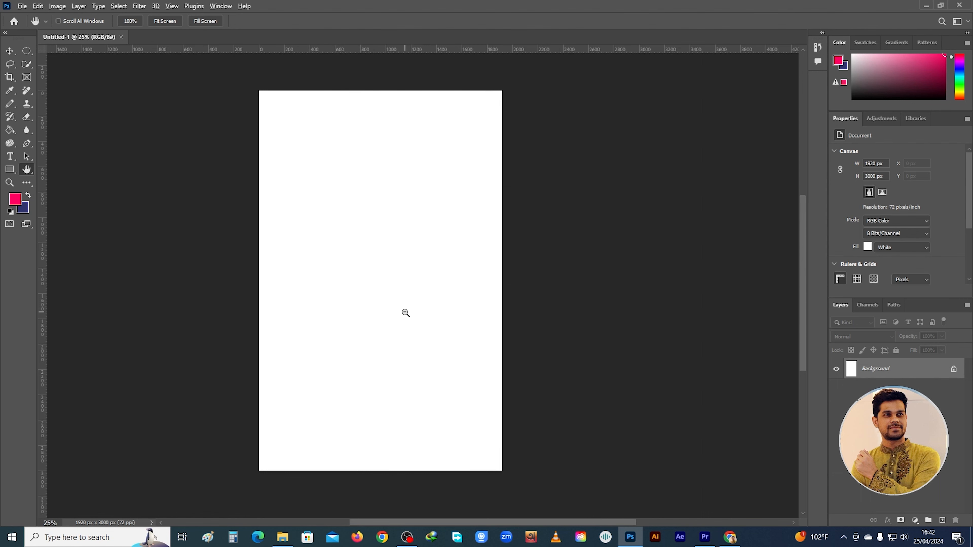
Zoom in and out around the middle of the canvas, ending at 22.73%
scroll(404, 313, "up", 2)
scroll(404, 313, "down", 2)
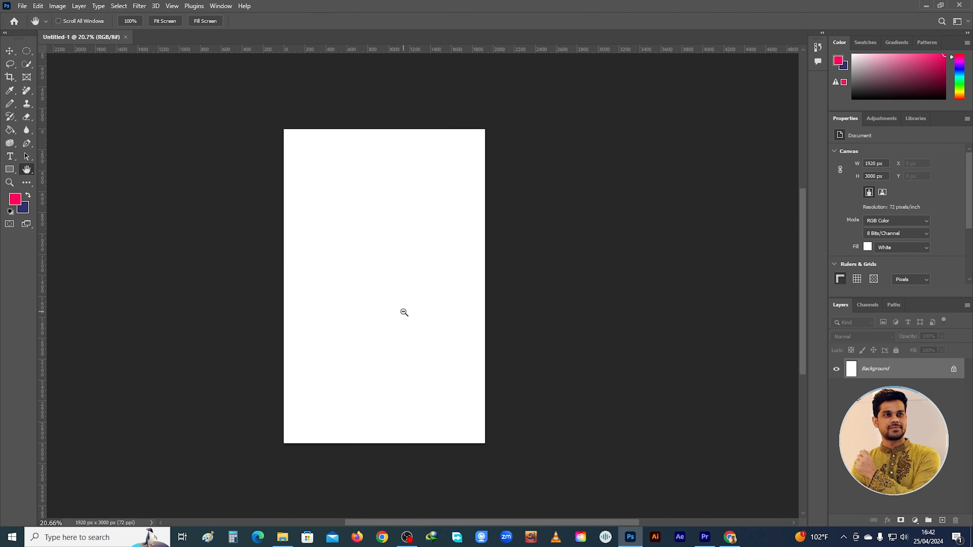
scroll(405, 312, "up", 4)
scroll(402, 311, "up", 3)
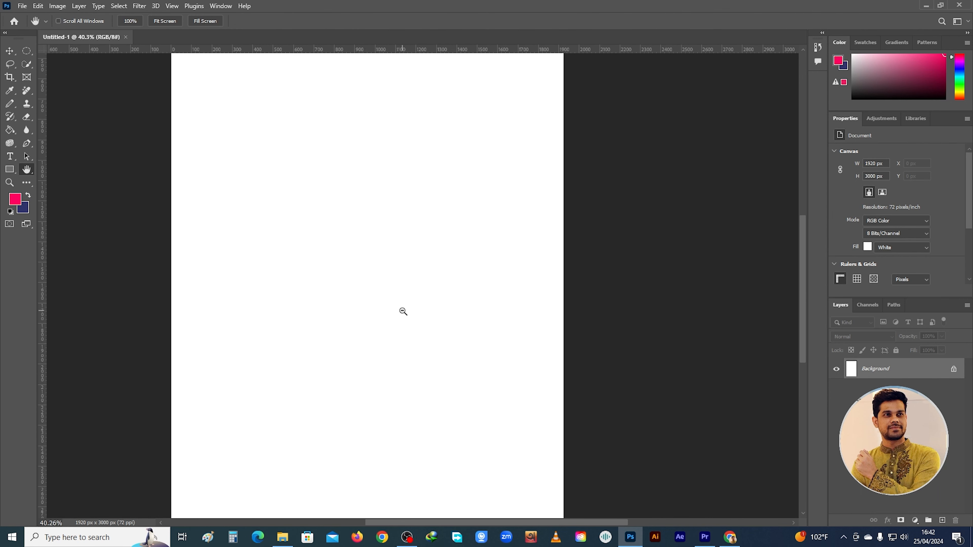
scroll(402, 312, "down", 4)
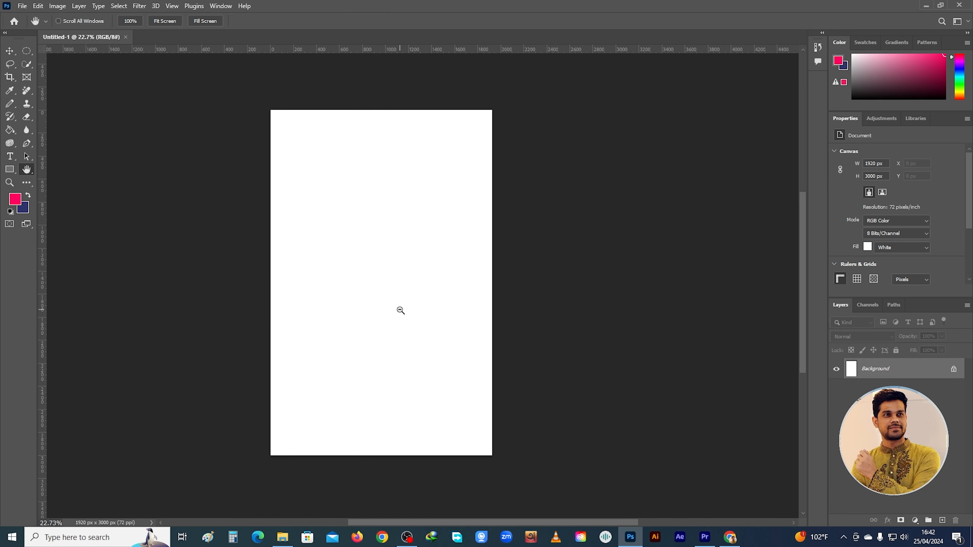
scroll(399, 310, "down", 1)
scroll(399, 309, "up", 1)
Pan the canvas sideways in both directions and zoom it in to 27.5% and out to 20.66%
scroll(400, 310, "left", 2)
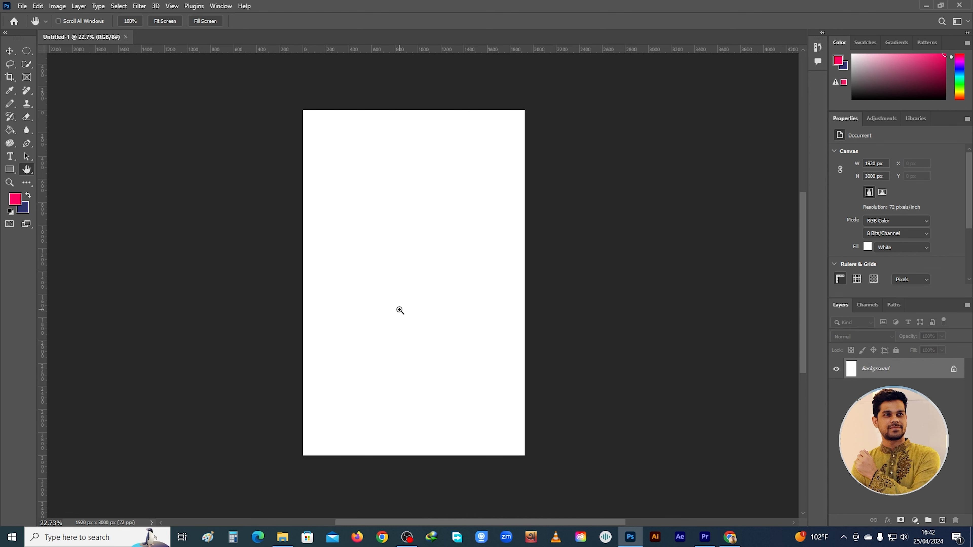
scroll(400, 310, "right", 4)
scroll(400, 310, "right", 2)
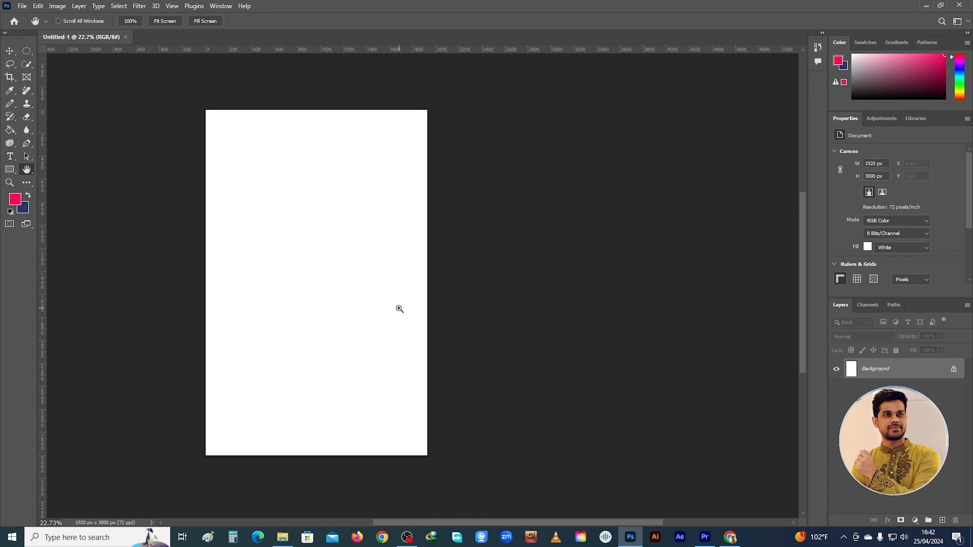
scroll(399, 309, "right", 2)
scroll(399, 308, "left", 2)
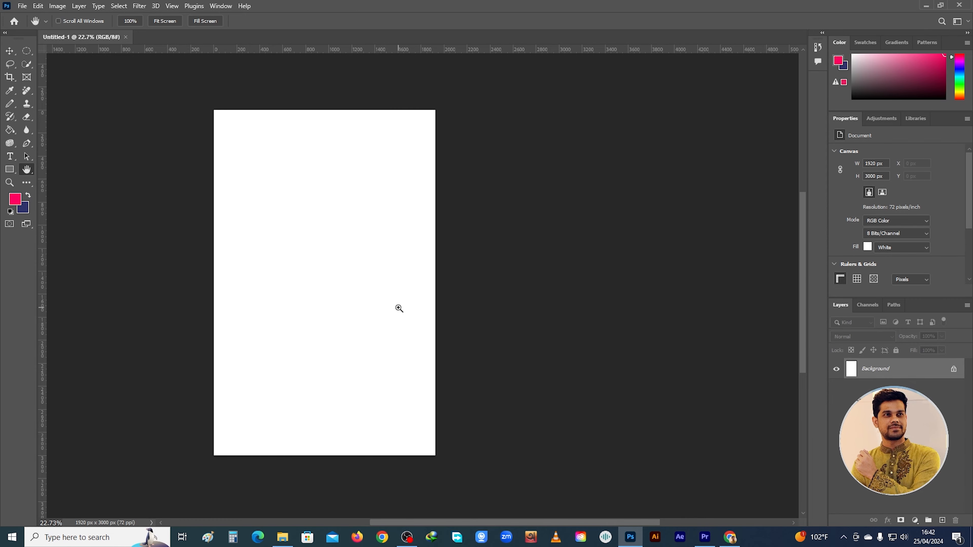
scroll(398, 306, "up", 2)
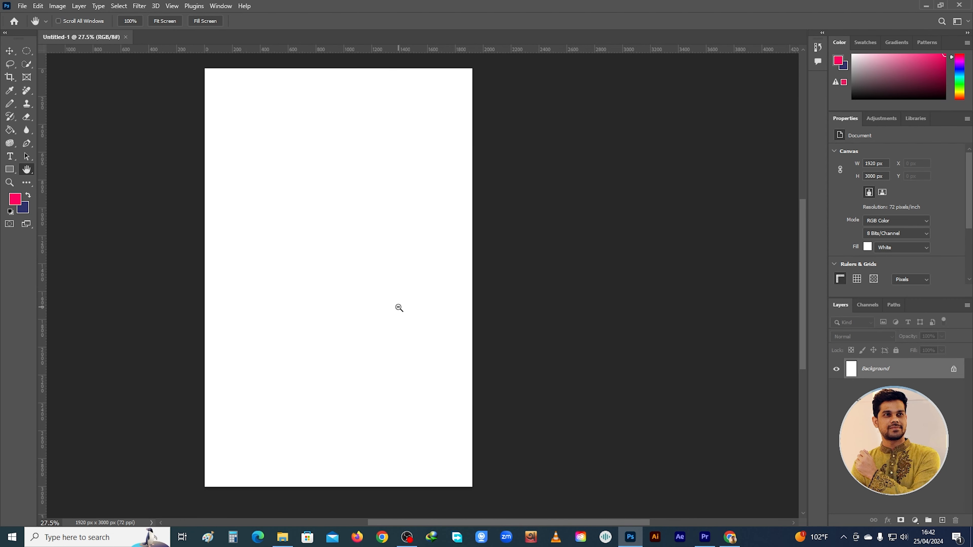
scroll(398, 306, "down", 3)
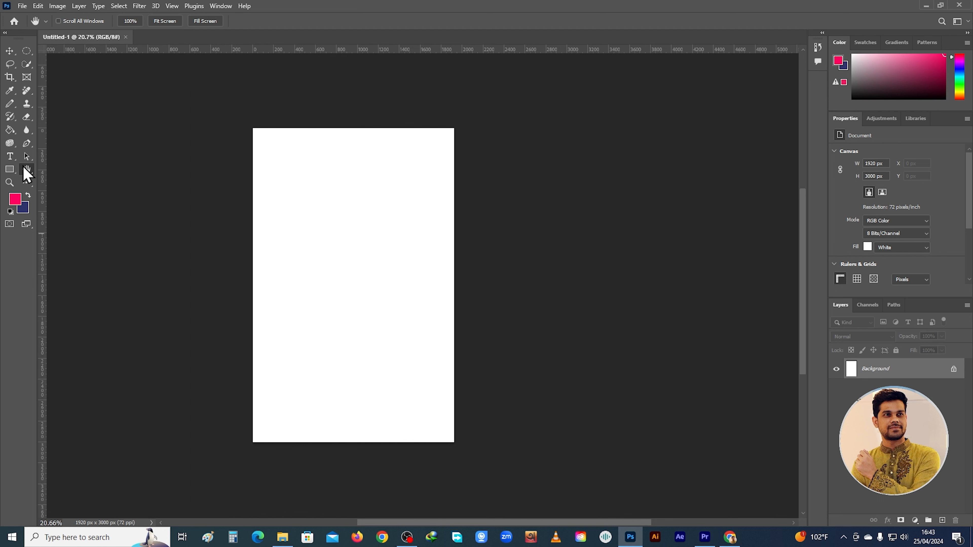
Pan the canvas while the Type tool is active, and again with the Hand tool selected
left_click(11, 156)
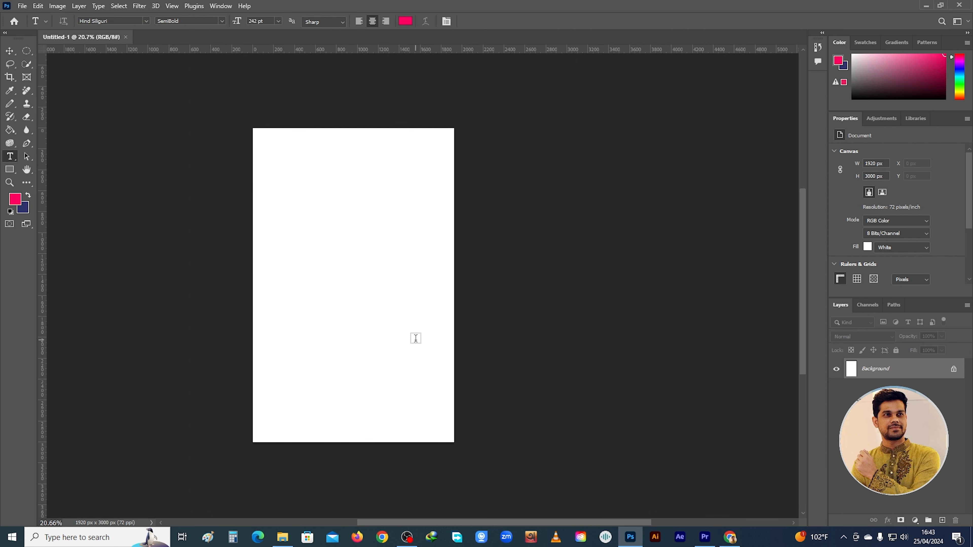
left_click_drag(333, 313, 655, 308)
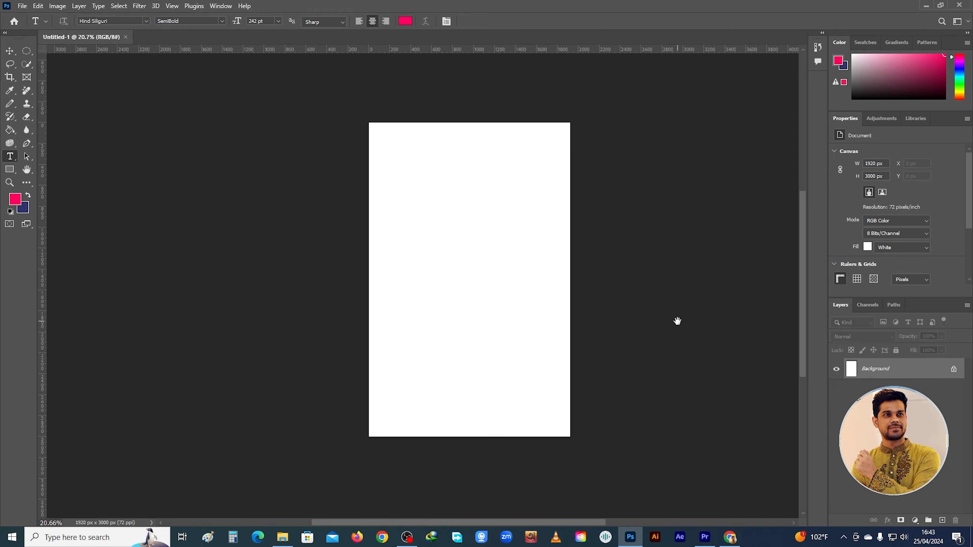
left_click(27, 171)
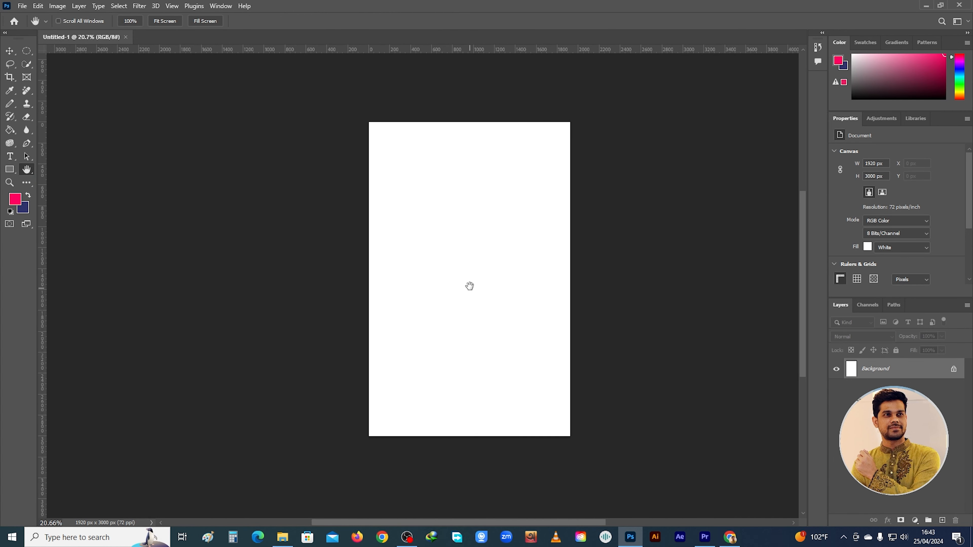
left_click_drag(470, 286, 390, 276)
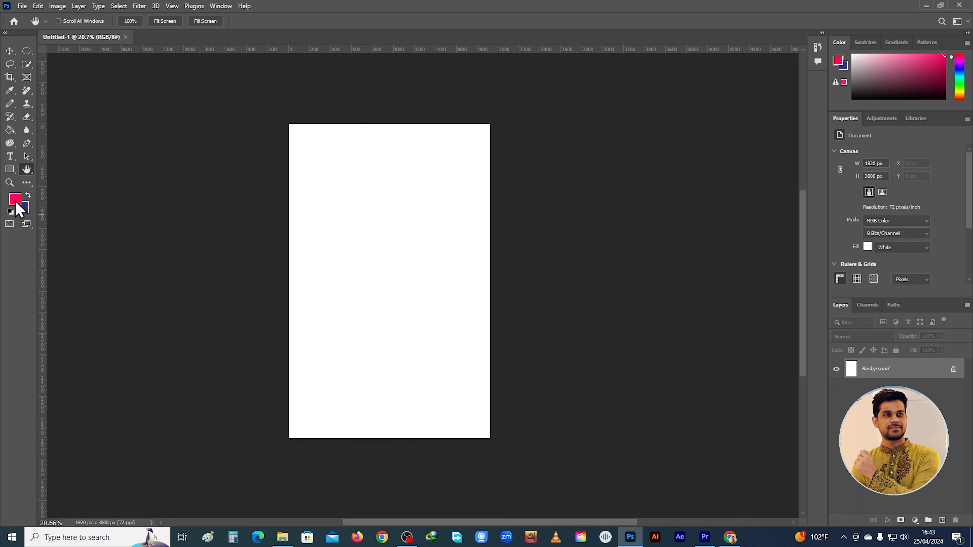
View the background color in the Color Picker twice, keeping the current color
left_click(26, 211)
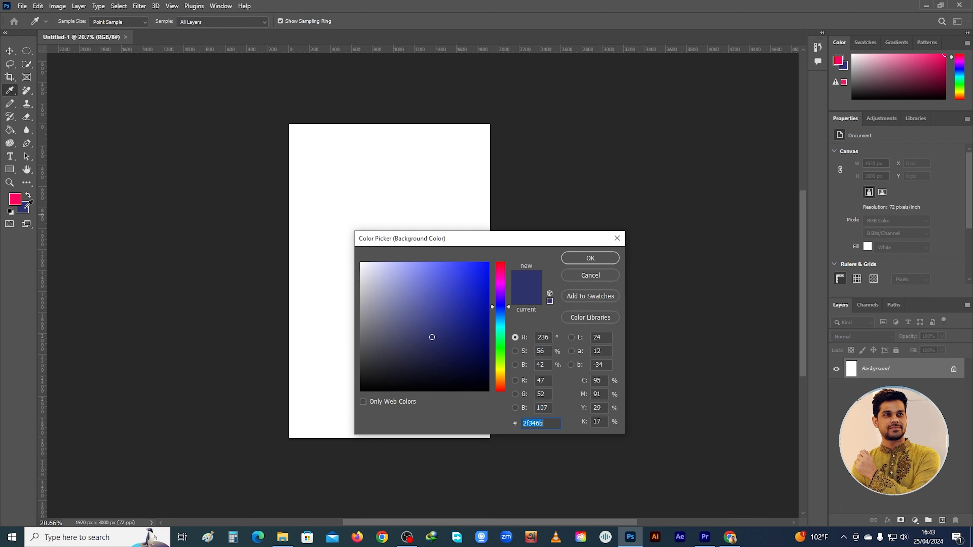
left_click(590, 257)
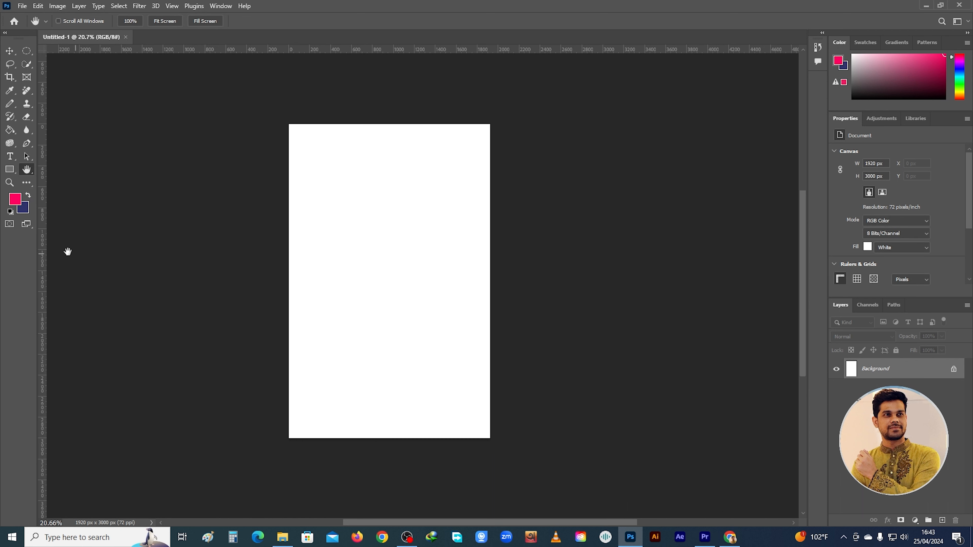
left_click(26, 211)
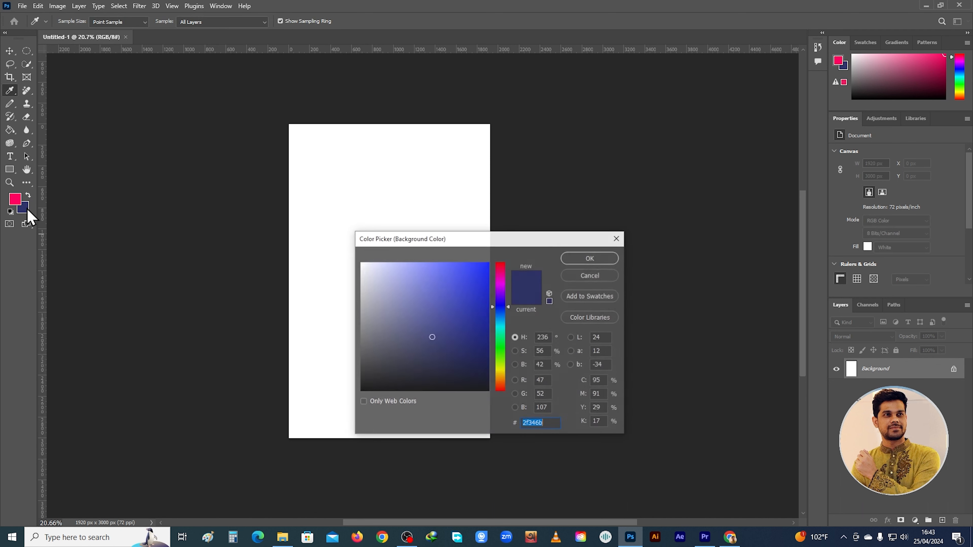
left_click(617, 239)
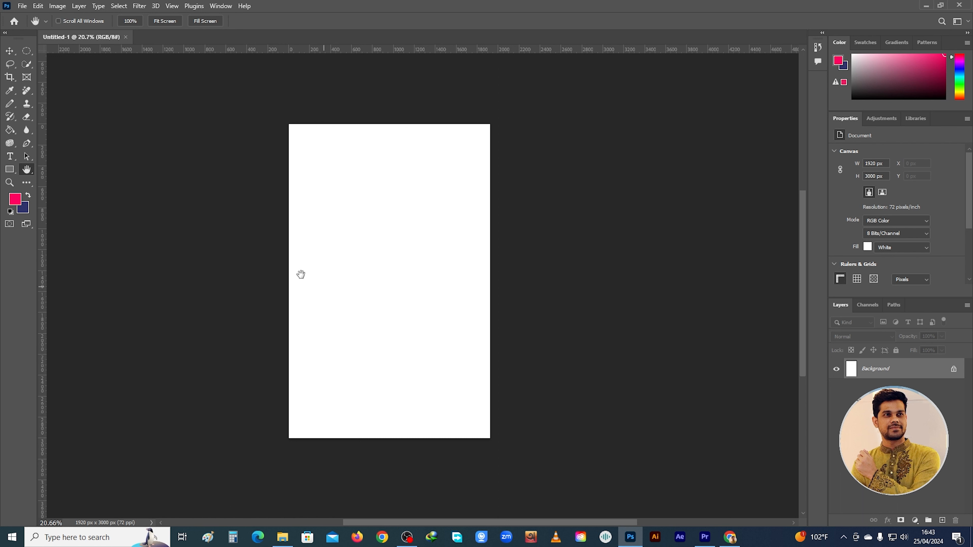
Try several shades for the foreground color and set it to blue 3a47ec
left_click(16, 206)
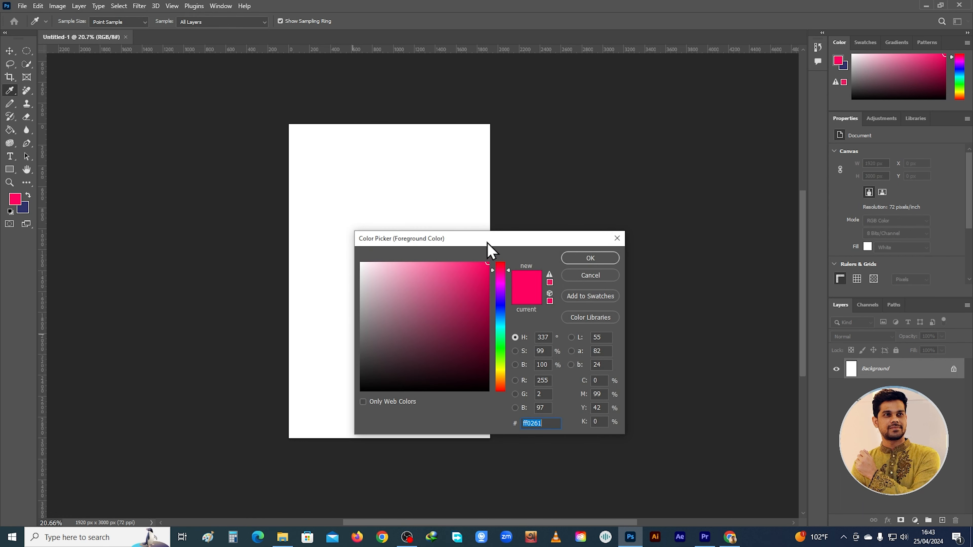
left_click_drag(488, 243, 462, 216)
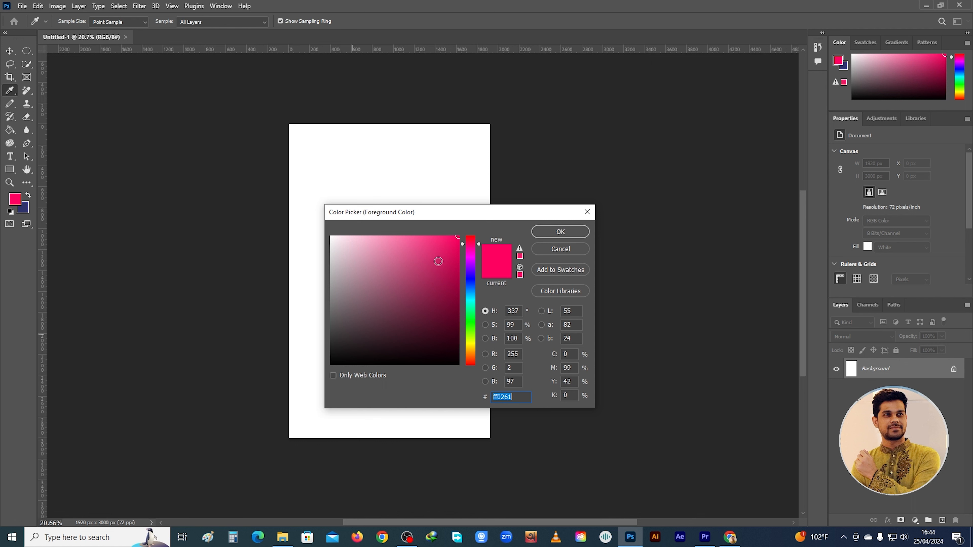
mouse_move(440, 255)
left_mouse_down()
mouse_move(390, 257)
mouse_move(417, 287)
mouse_move(443, 268)
mouse_move(381, 257)
left_mouse_up()
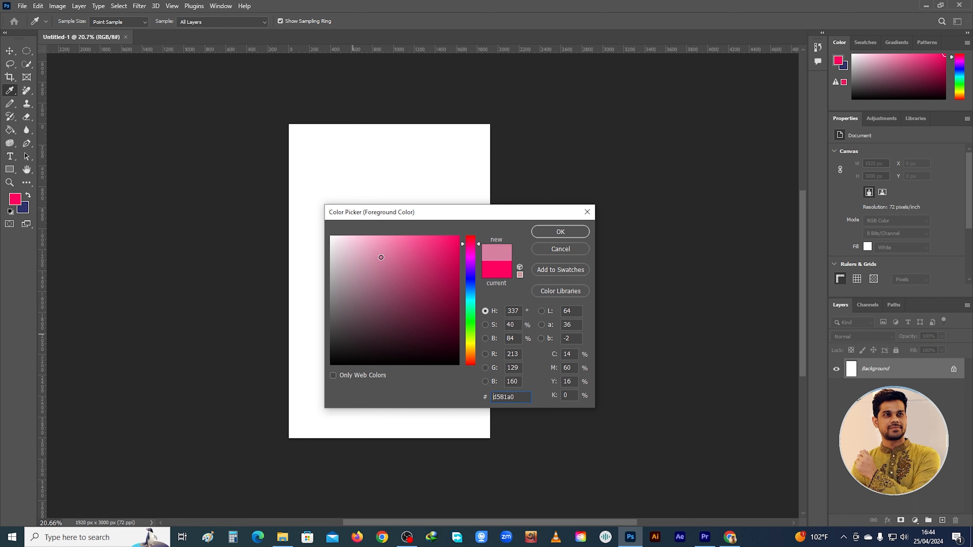
mouse_move(446, 256)
left_mouse_down()
mouse_move(465, 238)
mouse_move(441, 291)
mouse_move(445, 324)
left_mouse_up()
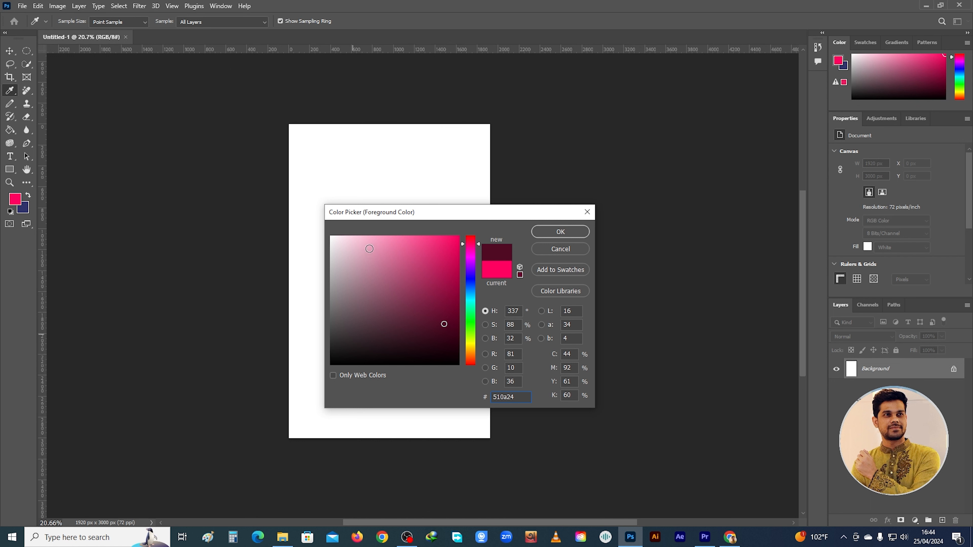
left_click(369, 249)
left_click(402, 248)
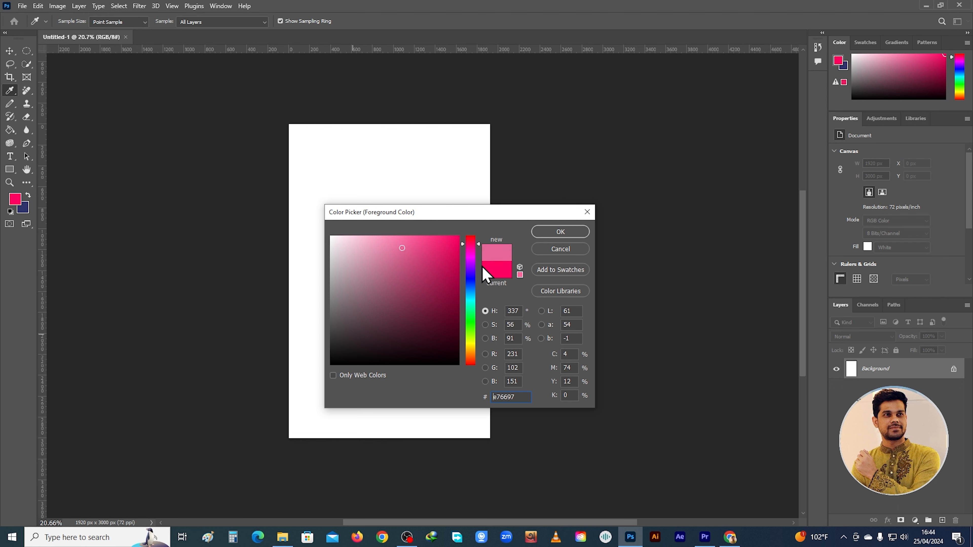
left_click_drag(474, 242, 484, 280)
left_click_drag(449, 249, 427, 245)
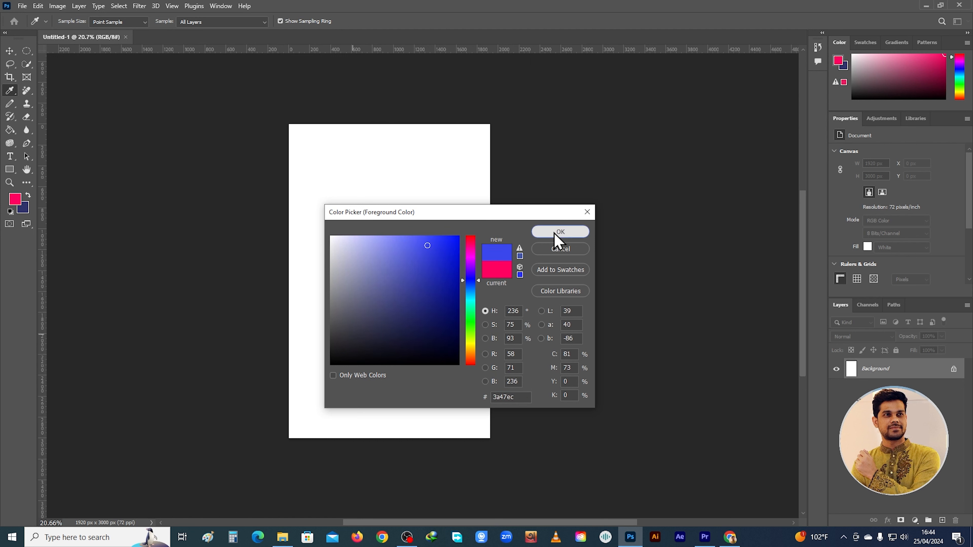
left_click(555, 233)
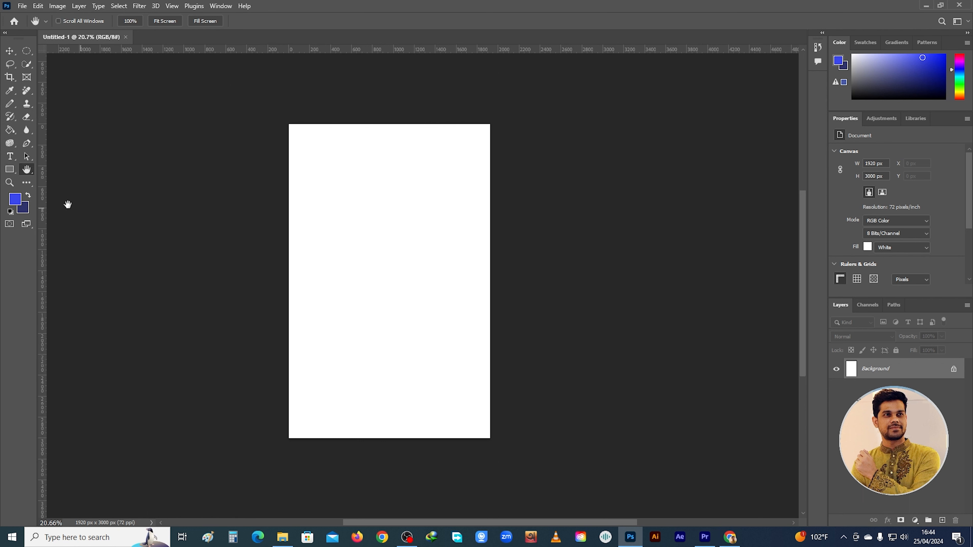
Add a horizontal text line with a person's first name on the blank canvas
left_click(10, 157)
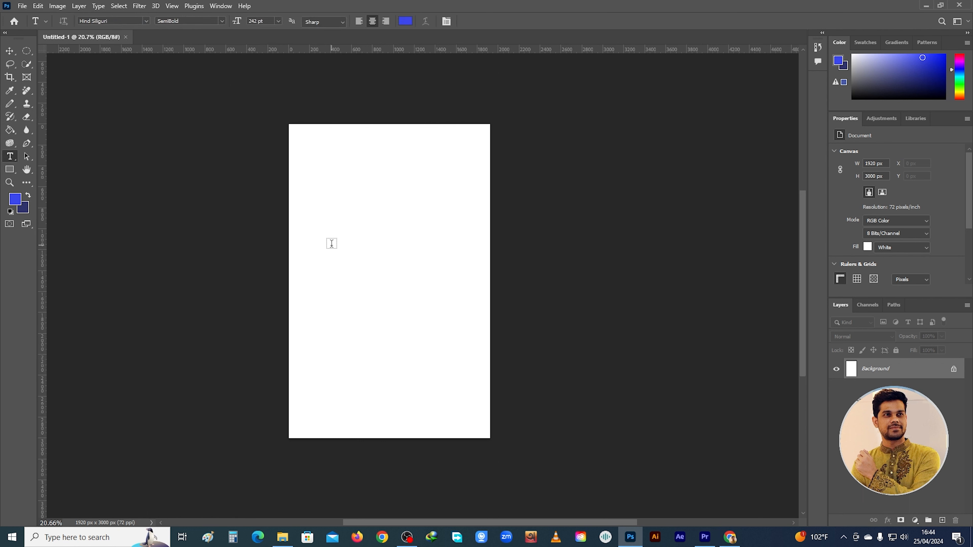
left_click(331, 243)
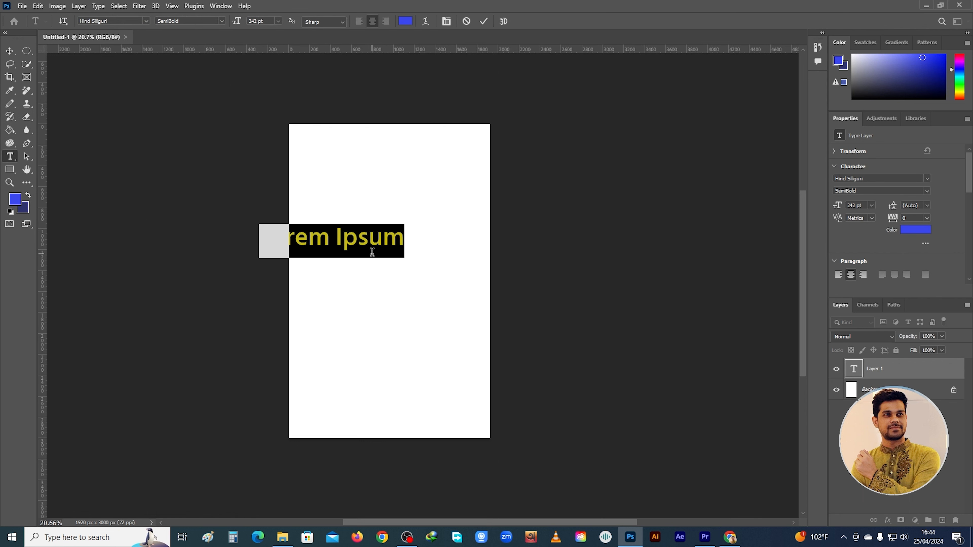
type("sakib")
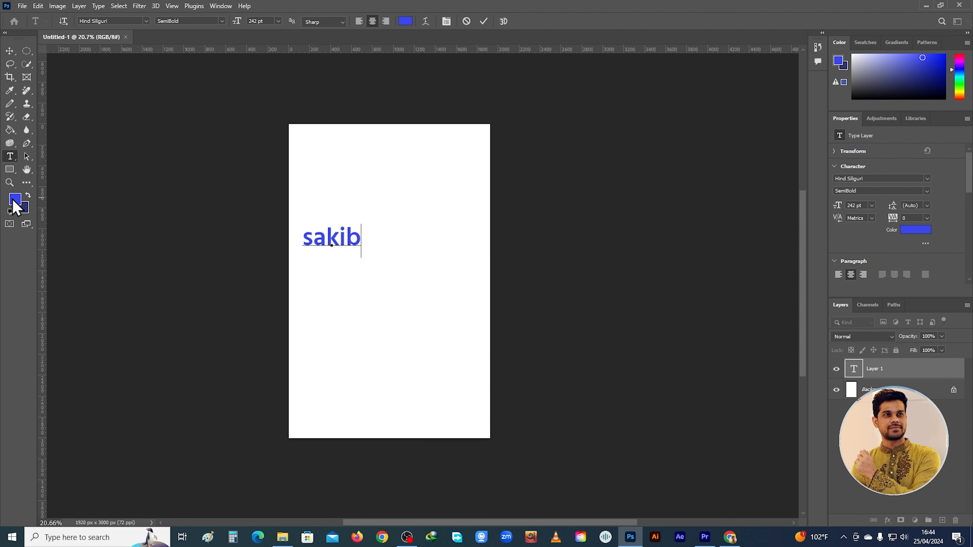
Recolor the whole name text to dark magenta 660a40 by changing the foreground color
left_click_drag(341, 240, 286, 242)
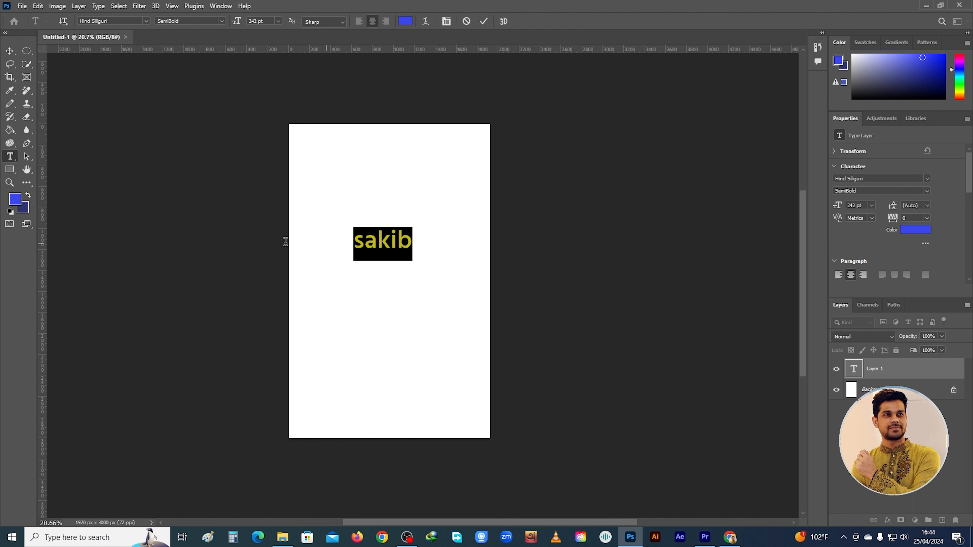
left_click(15, 201)
left_click(470, 248)
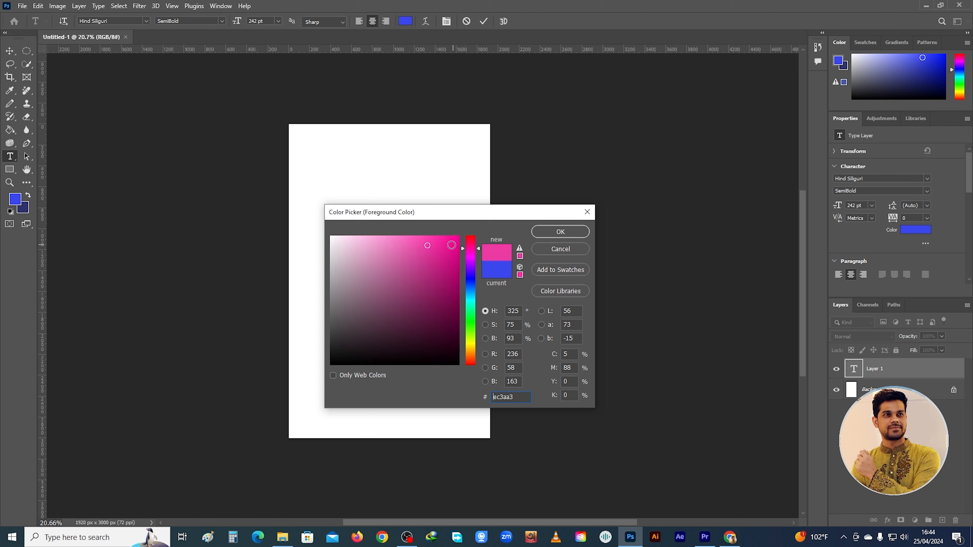
left_click(450, 245)
left_click_drag(448, 302, 447, 314)
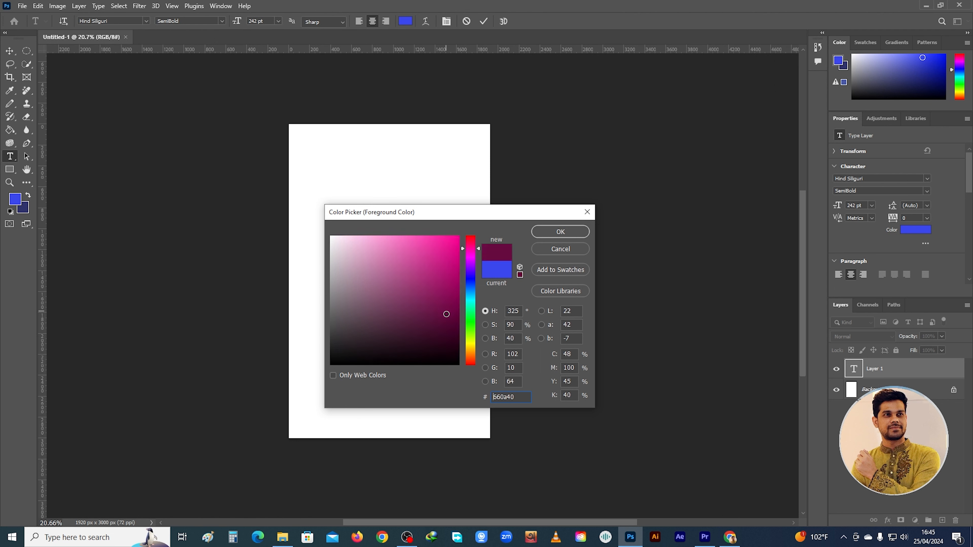
left_click(562, 232)
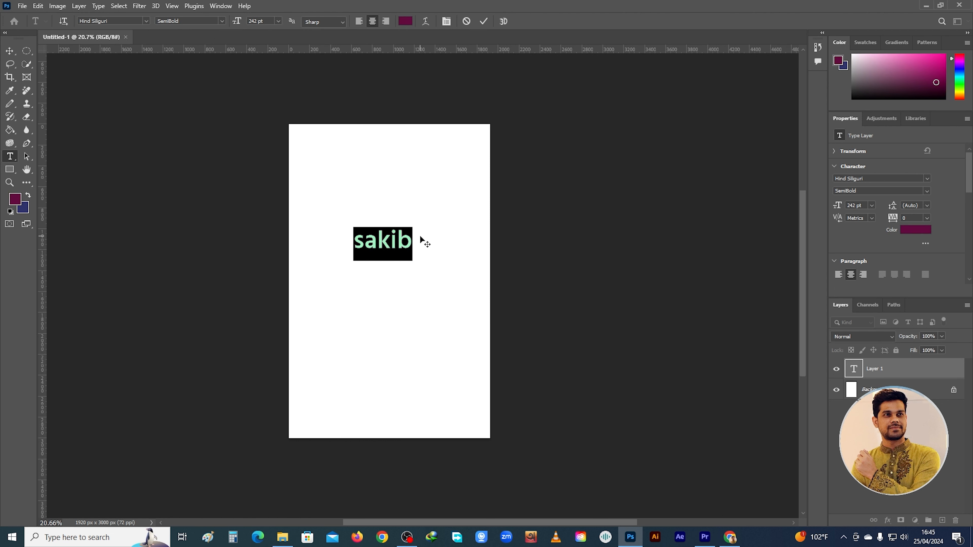
left_click(379, 245)
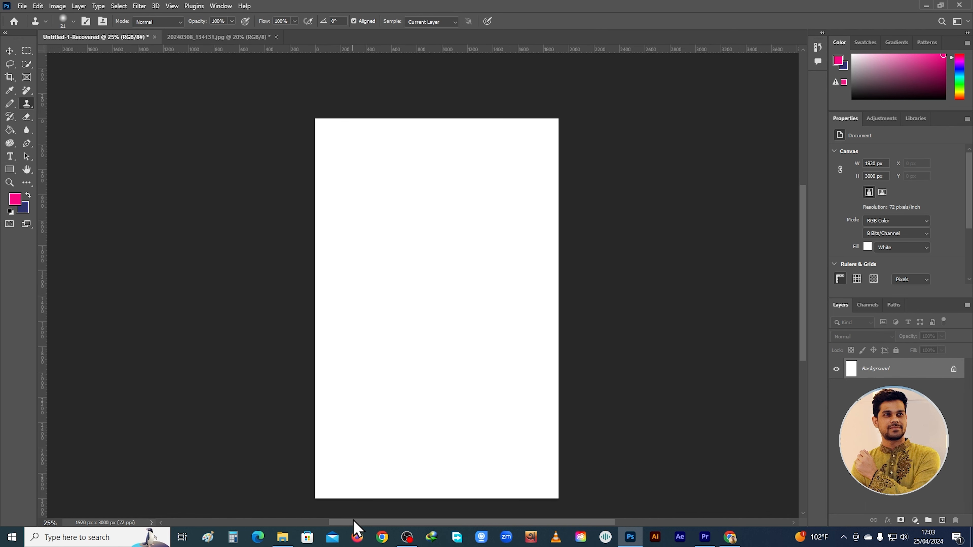
scroll(367, 397, "down", 1)
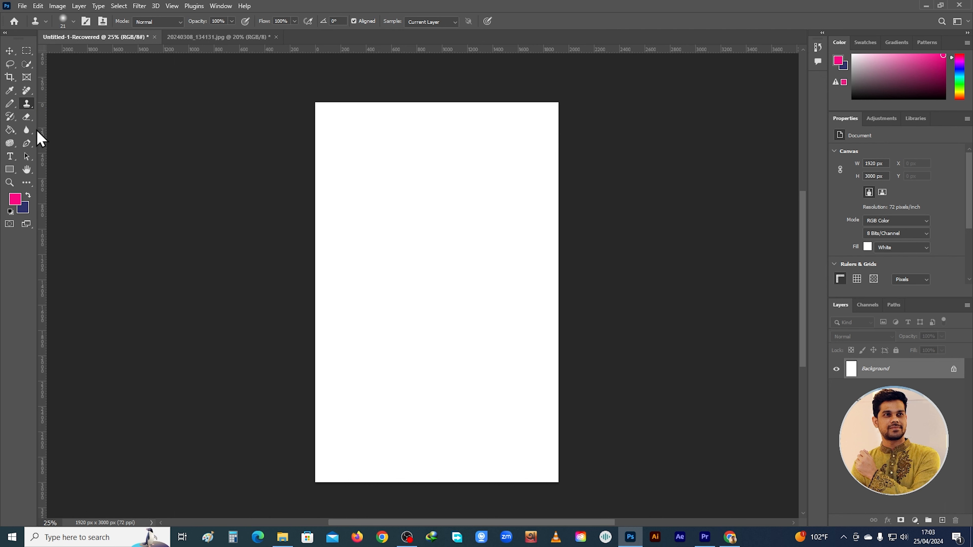
left_click(22, 6)
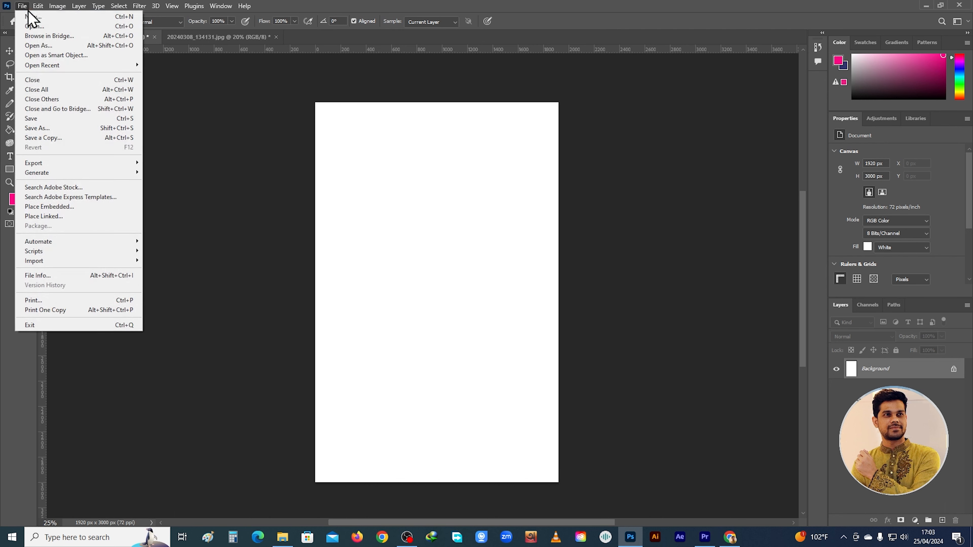
left_click(42, 27)
scroll(383, 253, "down", 5)
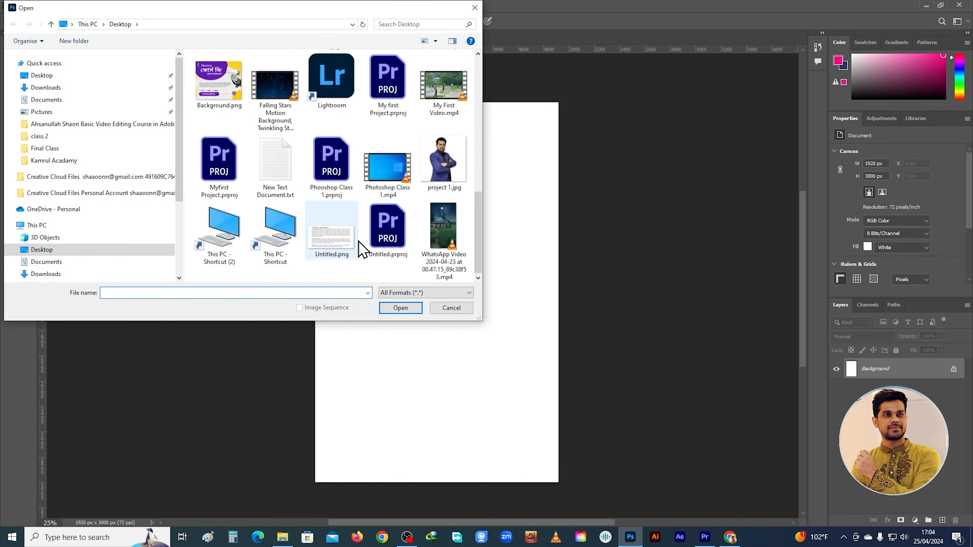
scroll(401, 203, "up", 3)
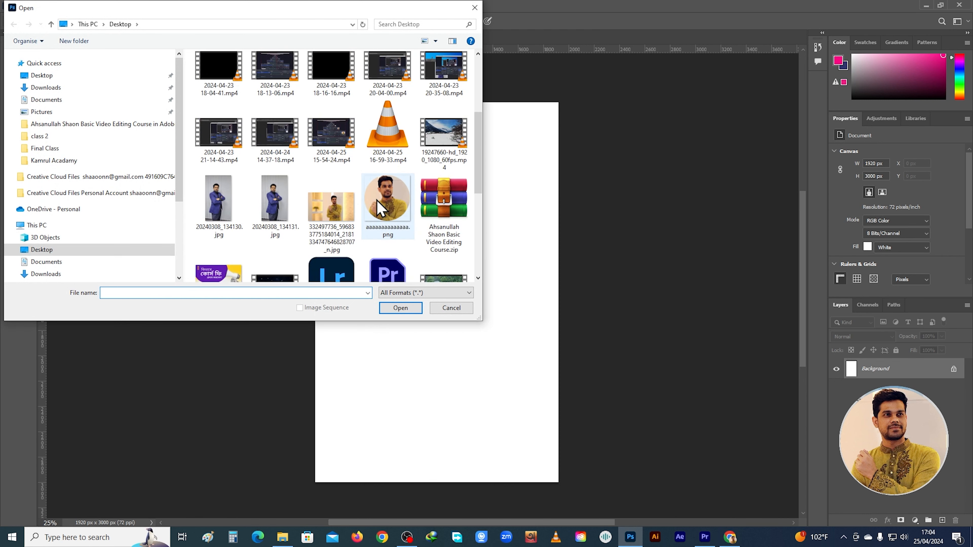
left_click(331, 207)
left_click(400, 308)
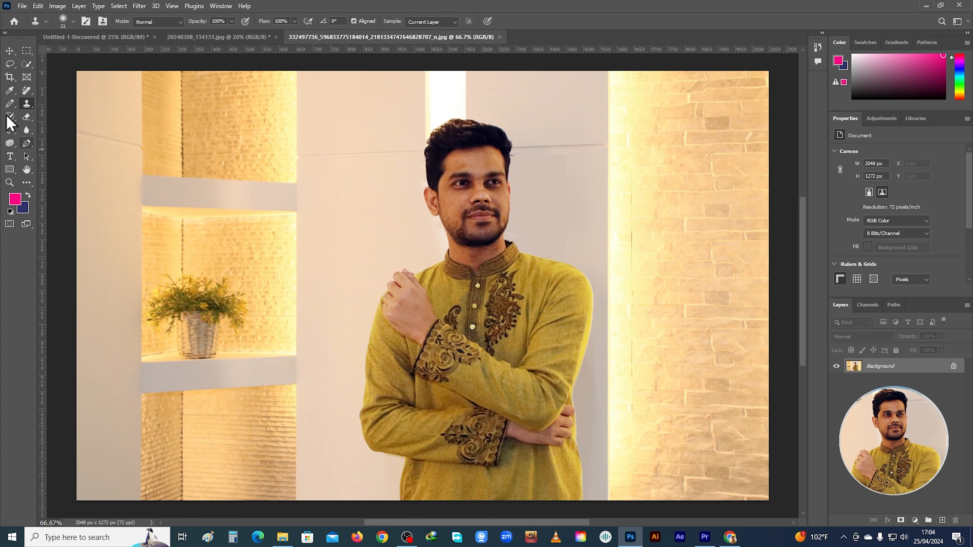
Crop the photo closely around the man, to about 959 x 1044 px
left_click(10, 77)
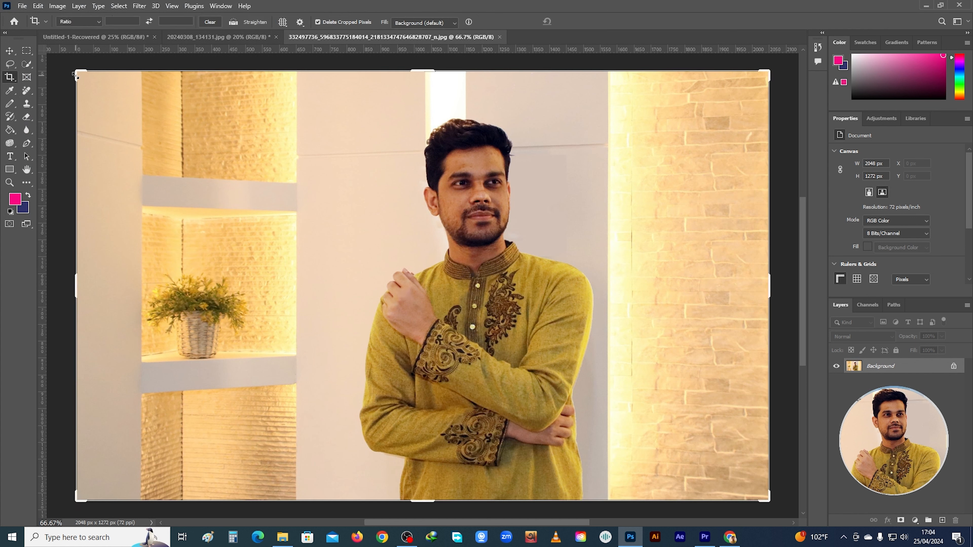
left_click_drag(72, 71, 196, 81)
left_click_drag(652, 281, 586, 280)
left_click_drag(424, 496, 424, 462)
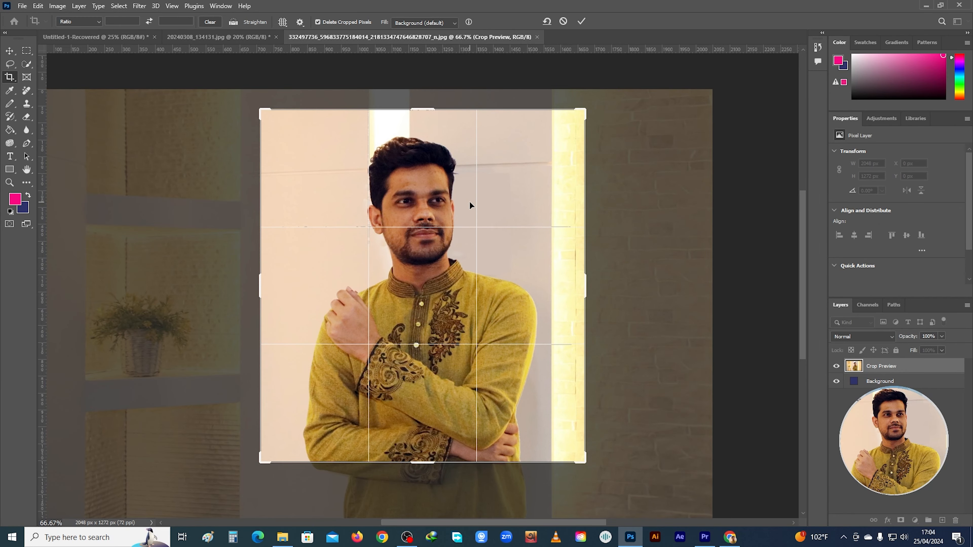
key("Return")
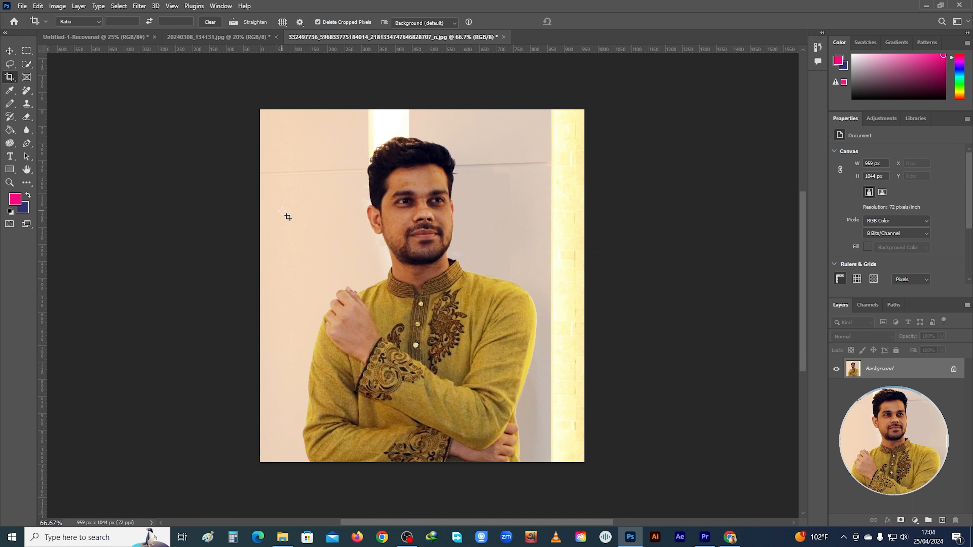
scroll(408, 364, "down", 1)
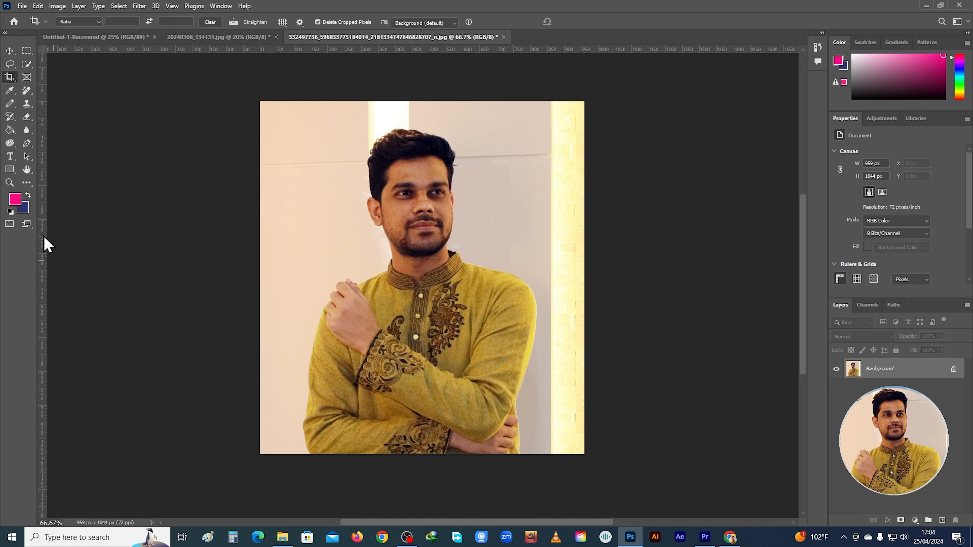
Add a person's first name in capitals as text on the photo and place it over the folded arms near the lower edge
left_click(10, 156)
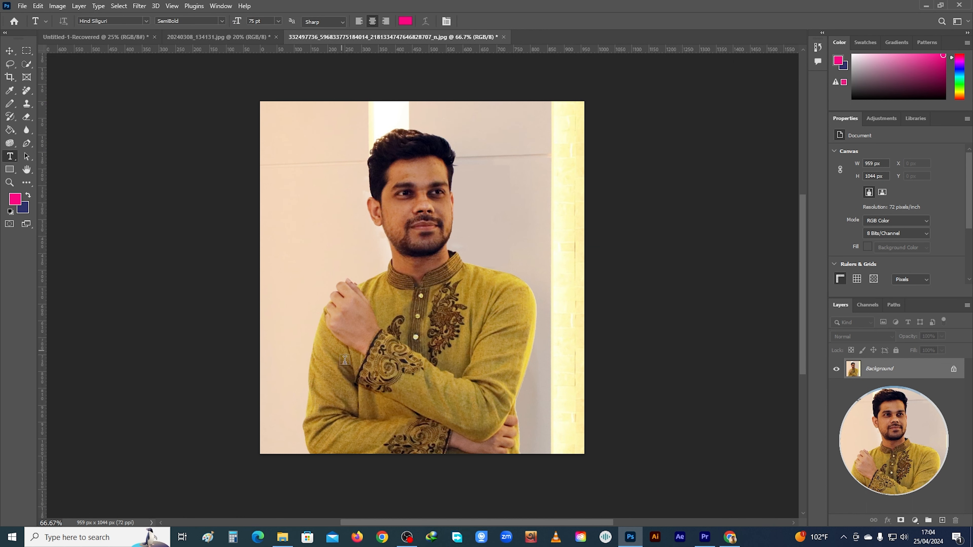
left_click(334, 359)
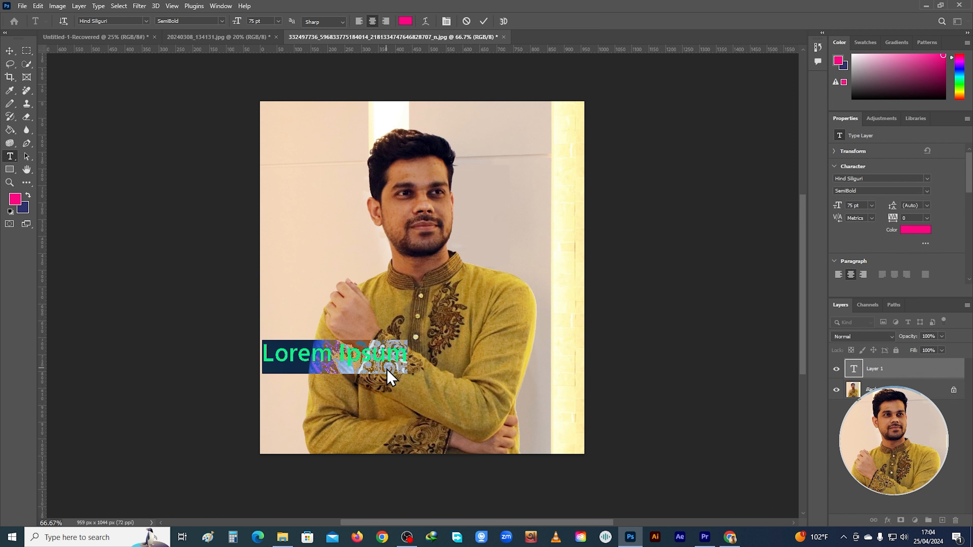
type("SAKIB")
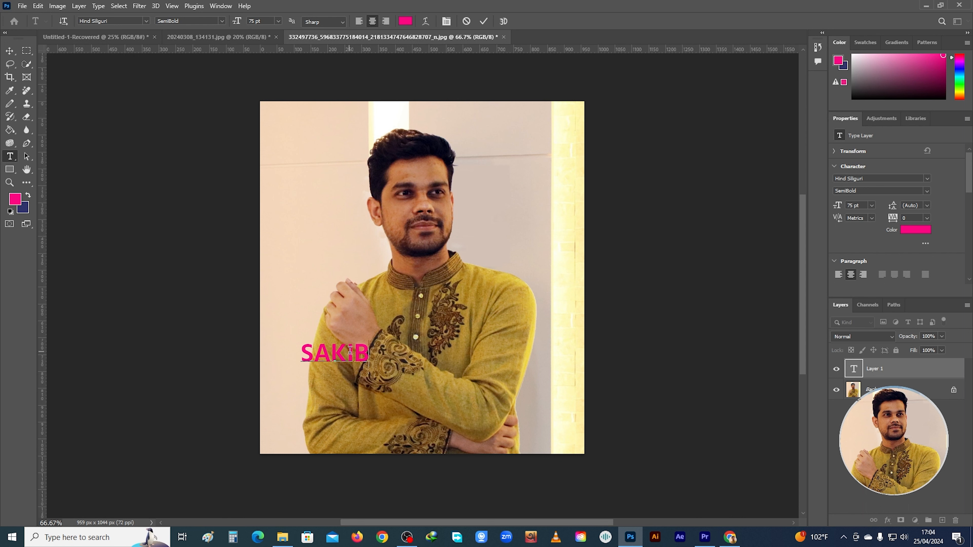
left_click(10, 50)
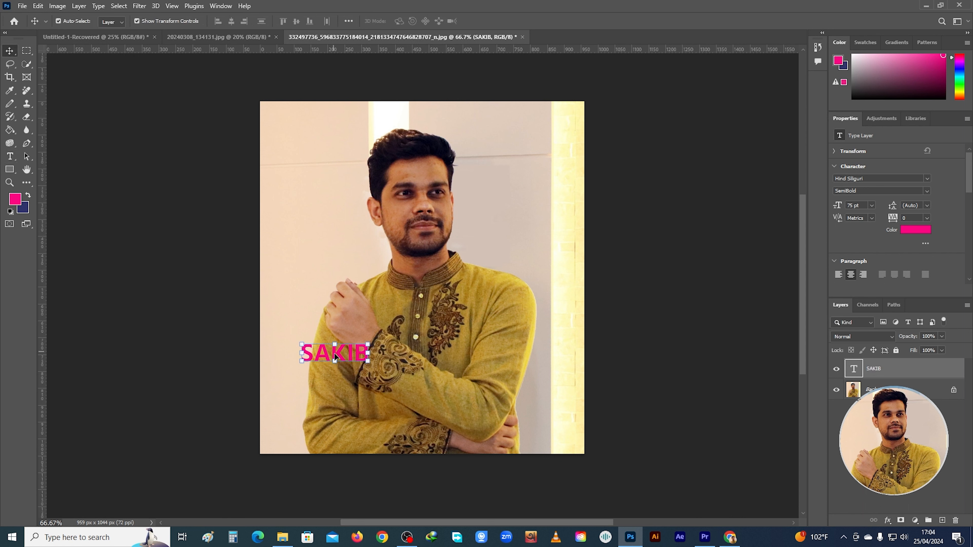
left_click_drag(351, 358, 469, 417)
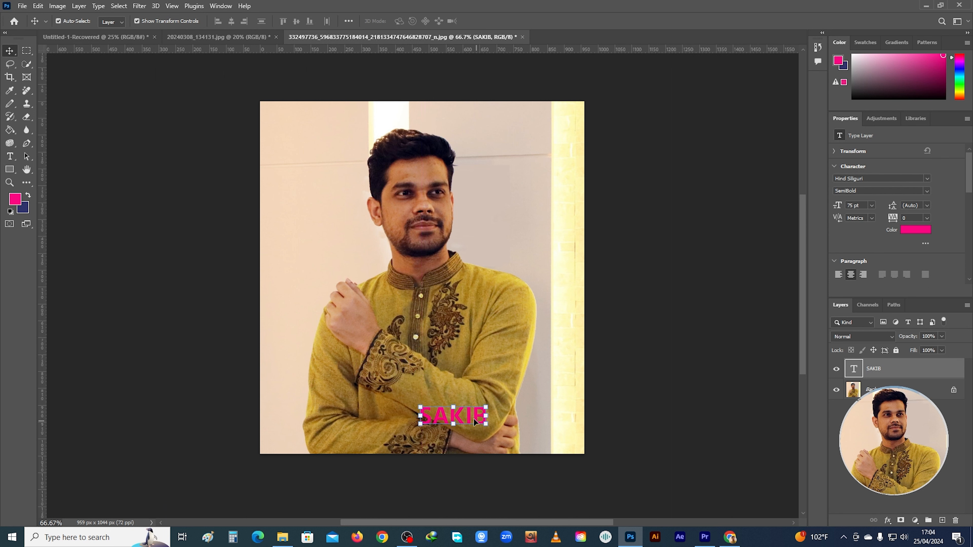
Recolor the name text on the photo to black 000000 by changing the foreground color
double_click(470, 416)
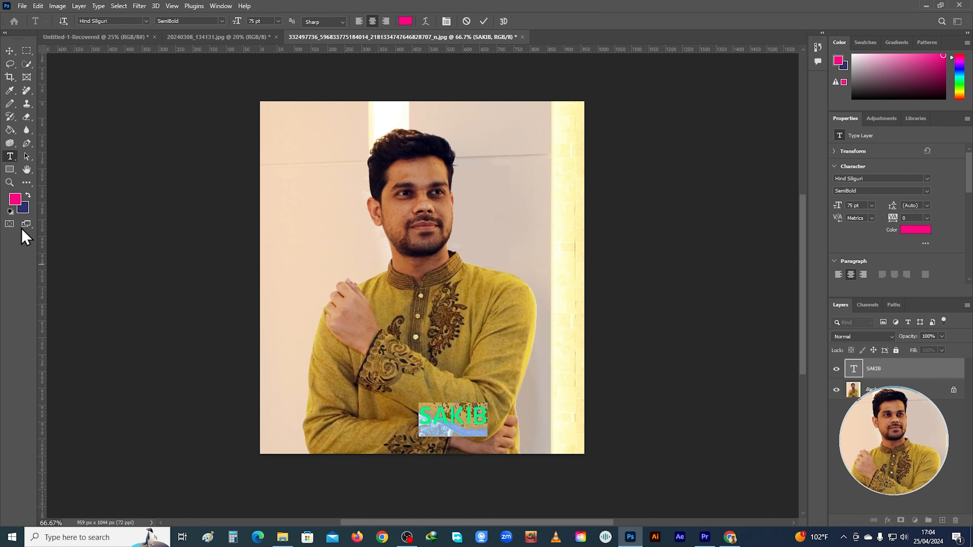
left_click(16, 196)
type("000000")
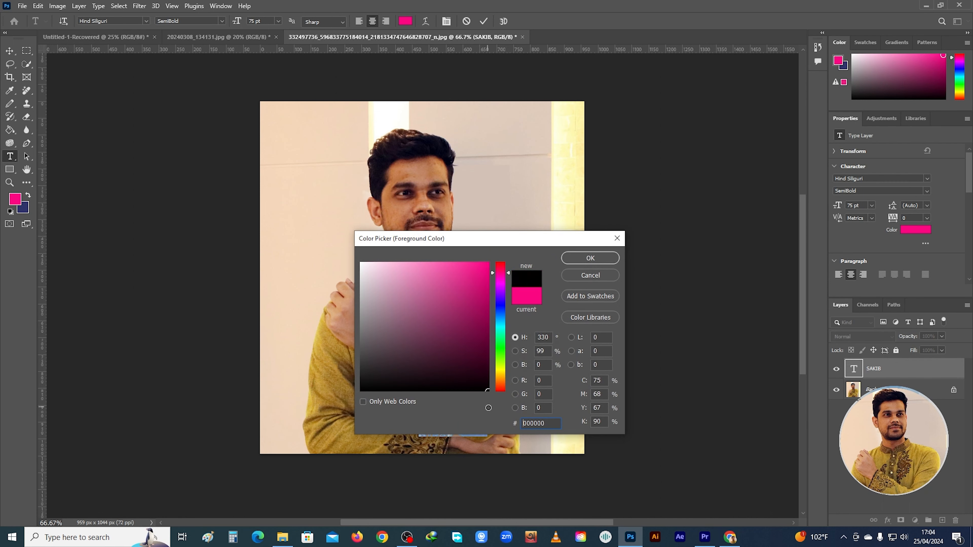
left_click(591, 258)
left_click(473, 414)
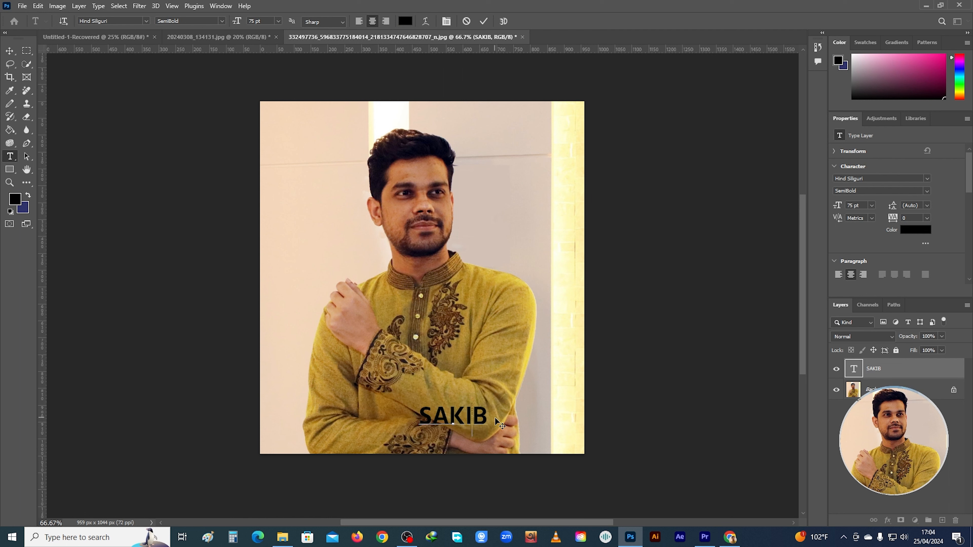
Recolor the name text on the photo to bright red by changing the foreground color
left_click_drag(484, 419, 417, 419)
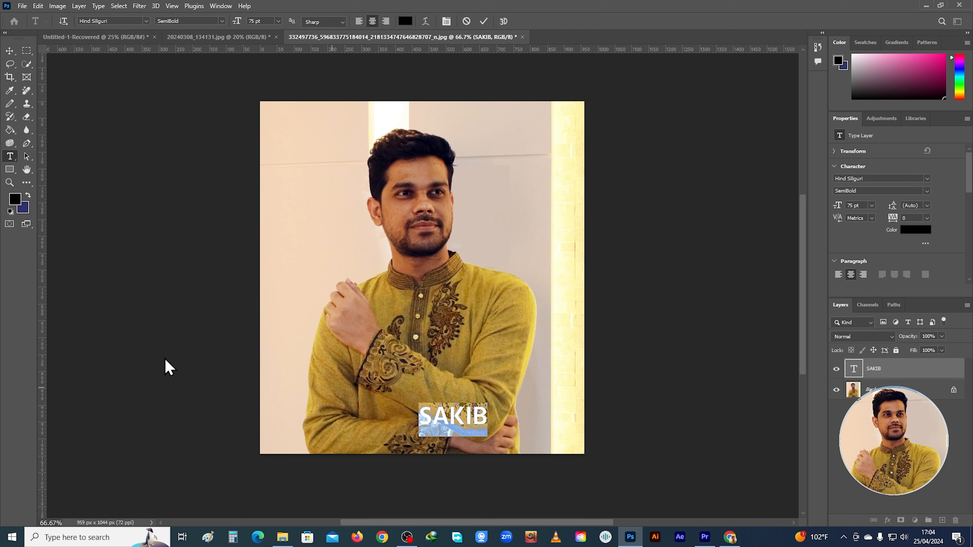
left_click(15, 200)
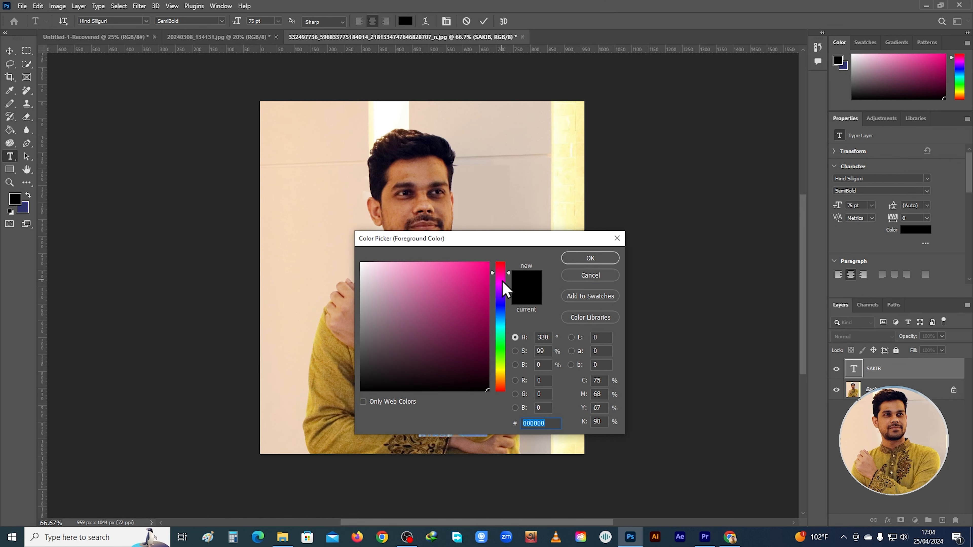
left_click_drag(502, 281, 501, 245)
left_click(590, 258)
left_click(443, 417)
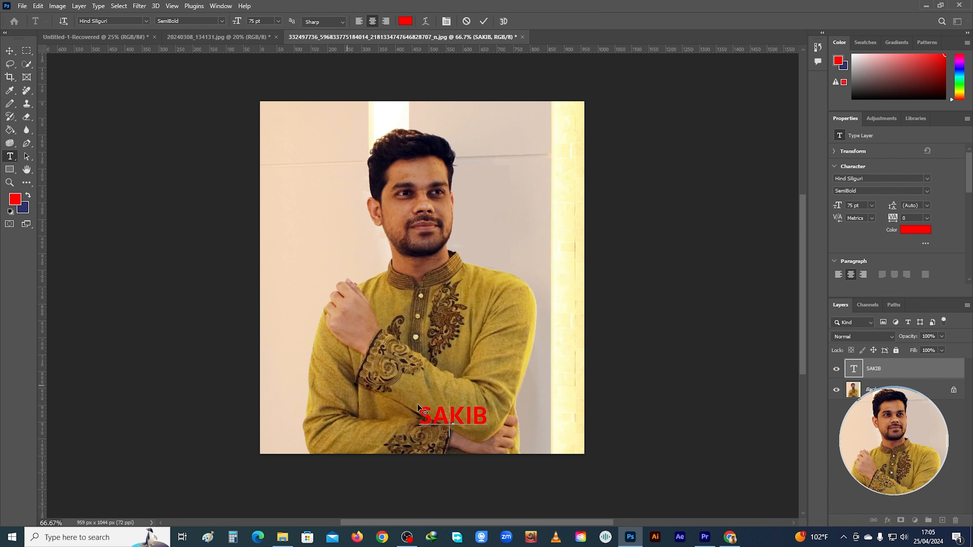
Select the red name text on the photo, preview several fonts on it and apply one of them
left_click_drag(485, 418, 413, 409)
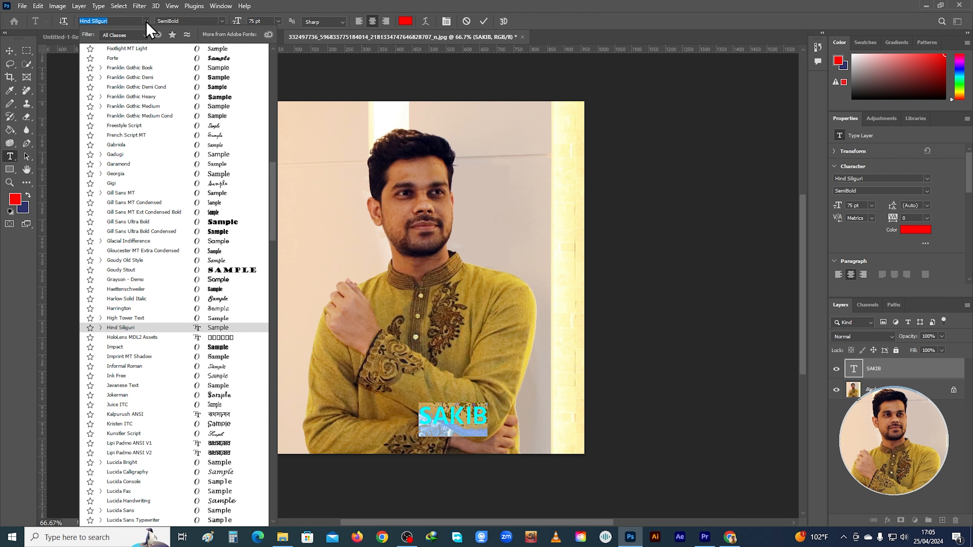
scroll(152, 232, "down", 2)
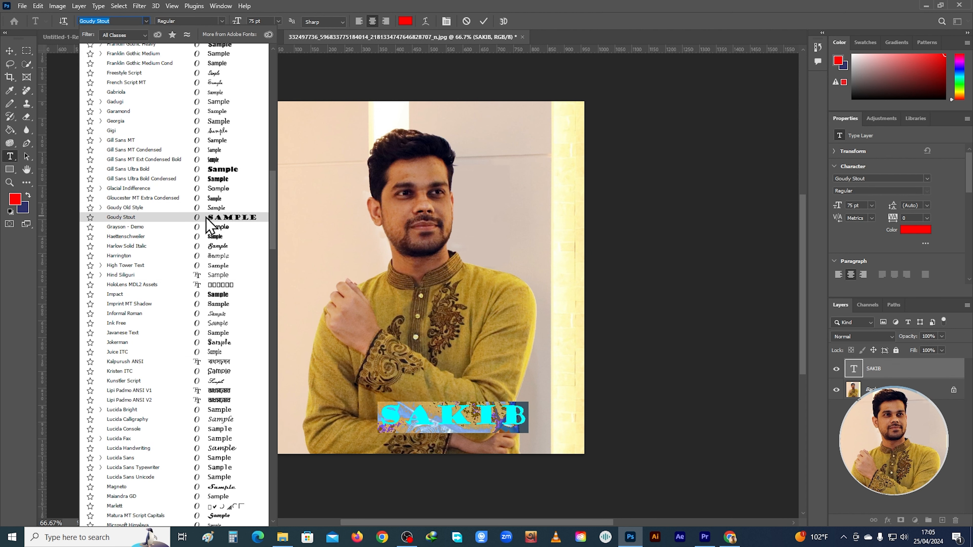
scroll(207, 236, "down", 4)
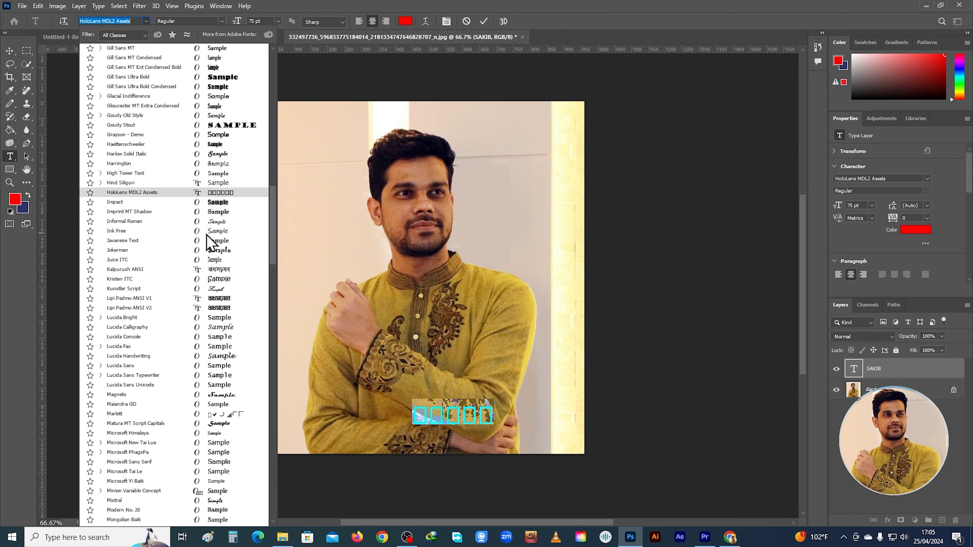
scroll(206, 234, "down", 1)
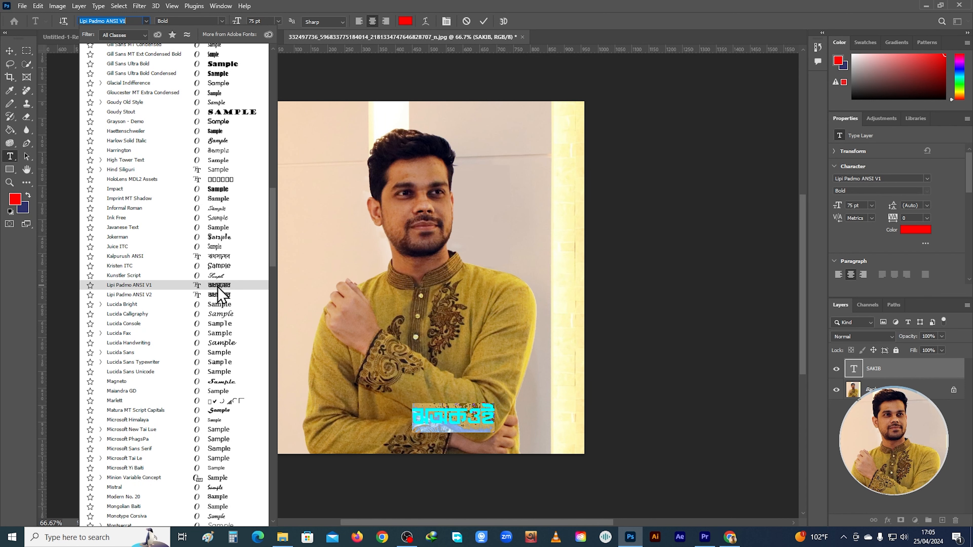
scroll(218, 287, "up", 3)
left_click(227, 182)
left_click(480, 421)
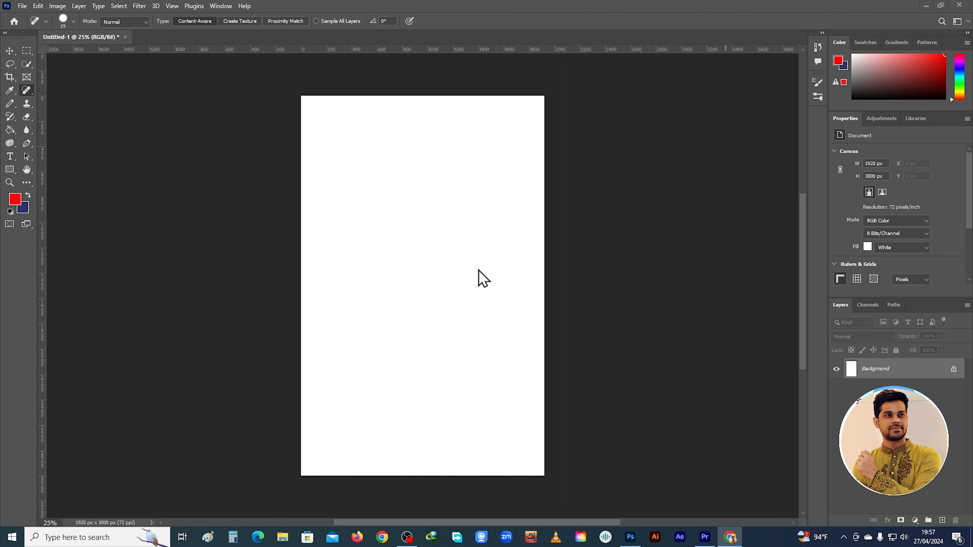
Look over the healing tool variants and open the photo 20240308_134131.jpg
right_click(25, 93)
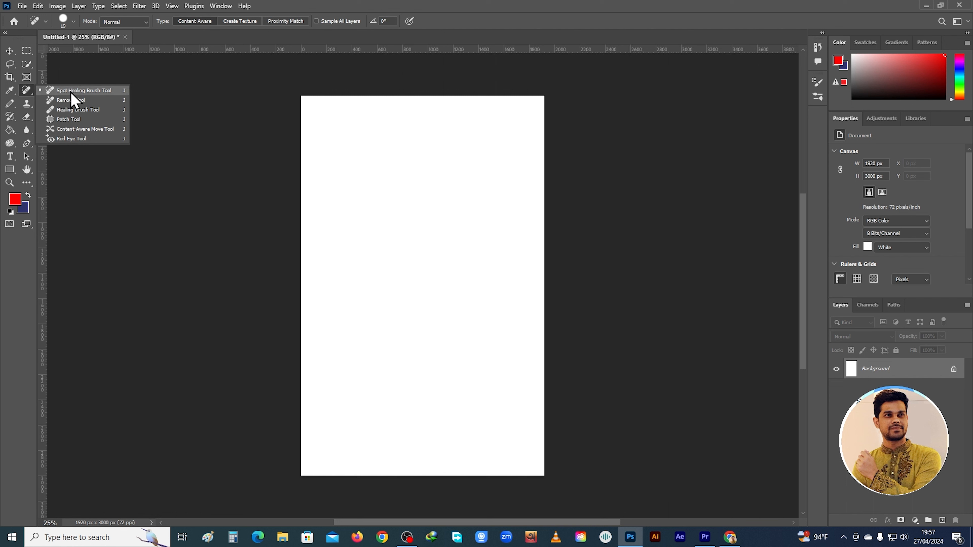
left_click(23, 6)
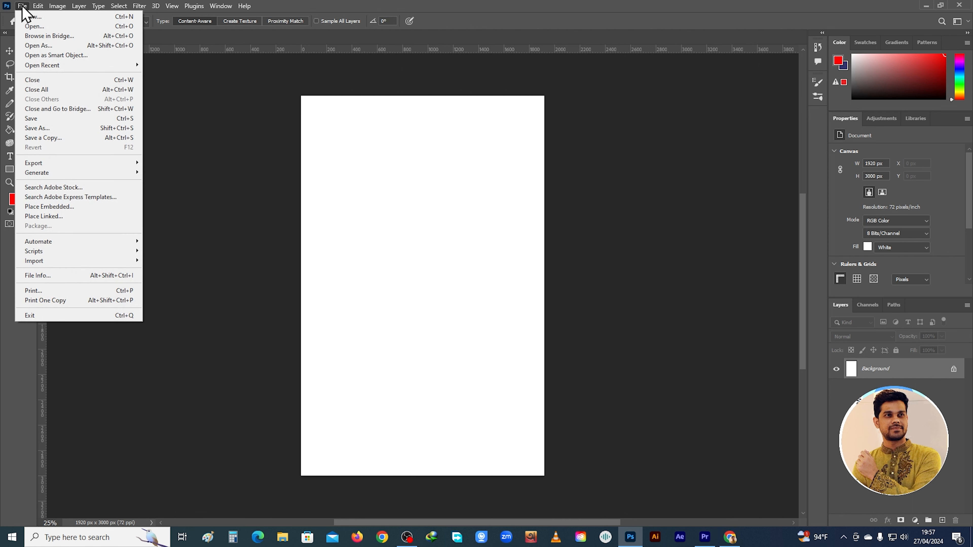
left_click(48, 27)
left_click(390, 163)
double_click(393, 168)
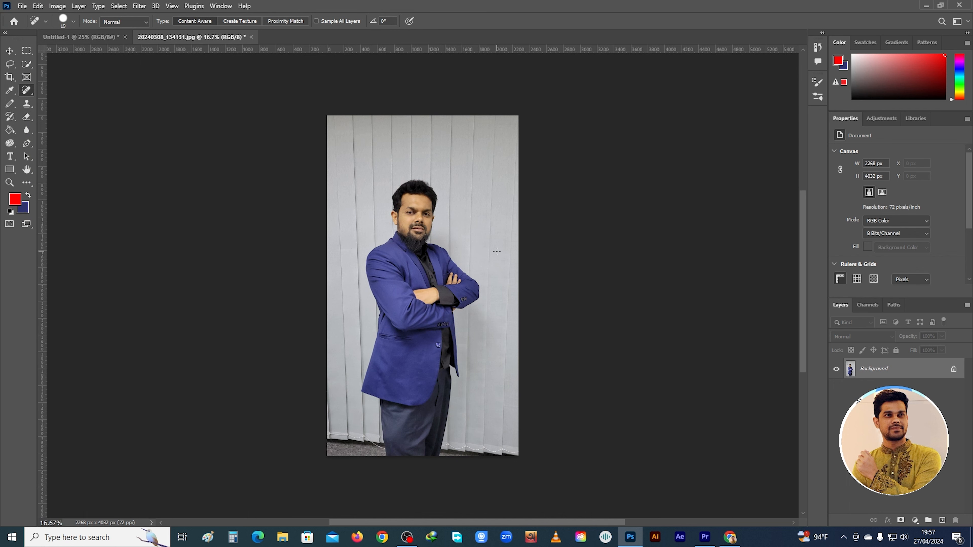
Enlarge the Spot Healing Brush tip and retouch the small mark on the cheek beside the man's ear
scroll(486, 233, "left", 4)
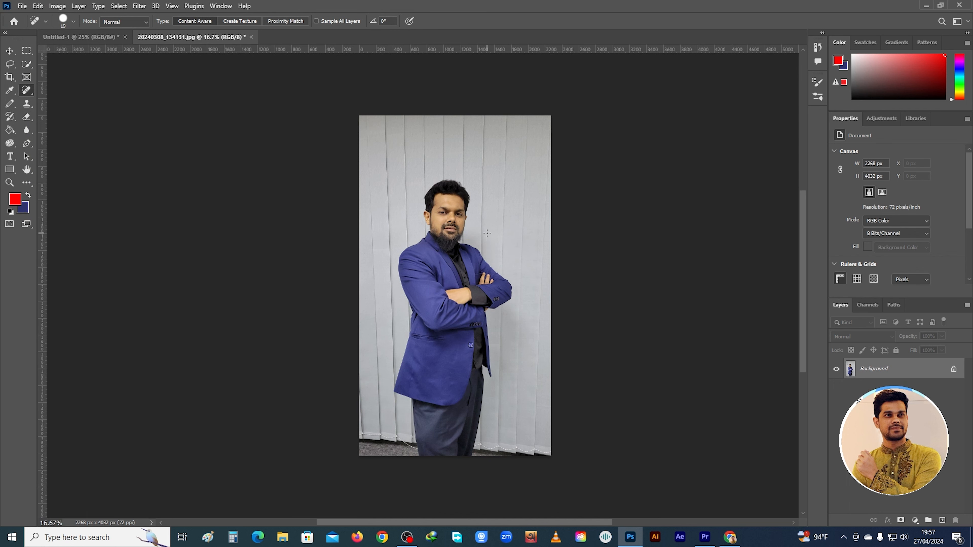
scroll(487, 233, "down", 3)
scroll(486, 233, "up", 4)
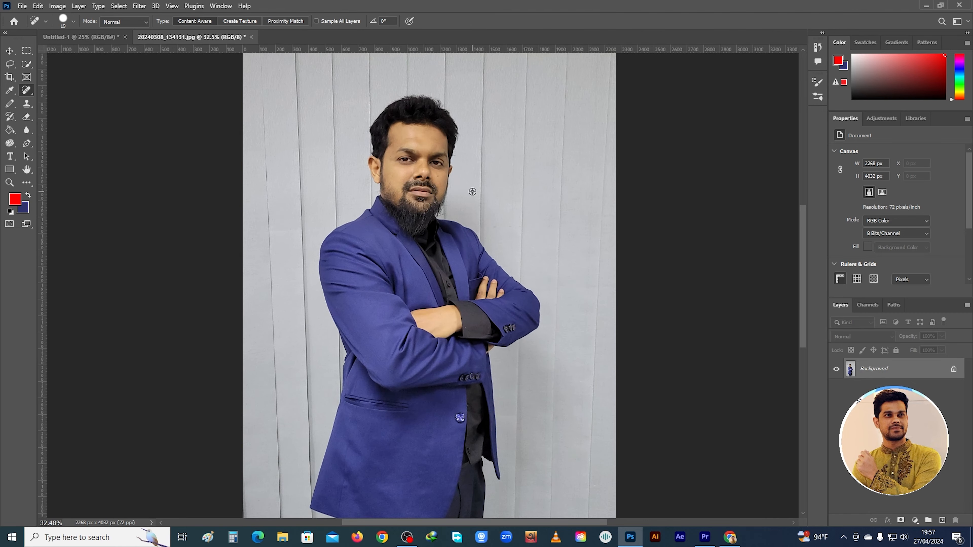
scroll(404, 217, "up", 1)
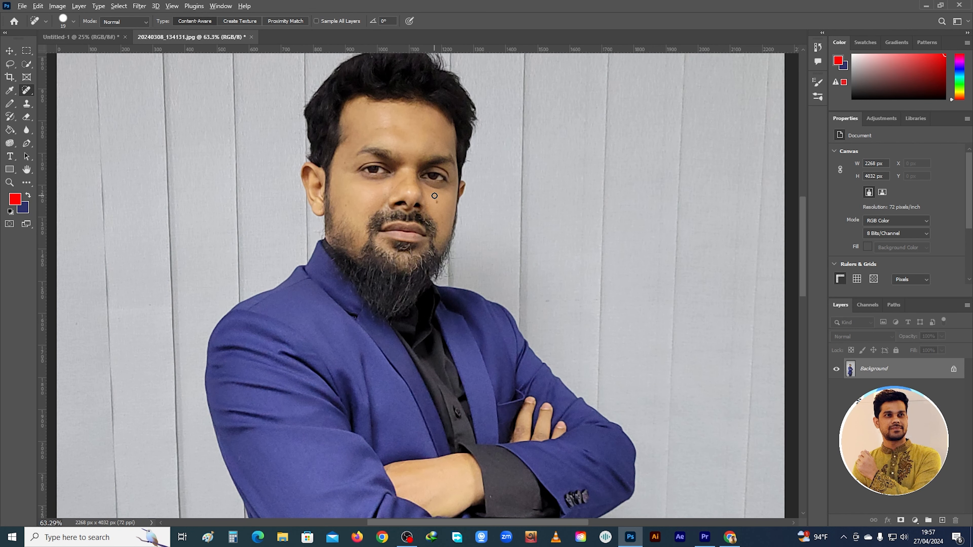
scroll(434, 196, "up", 1)
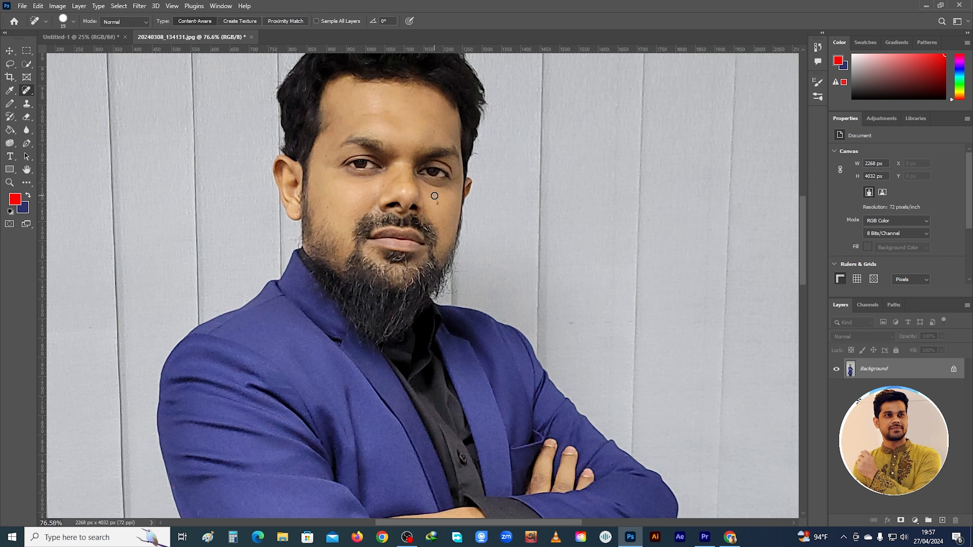
right_click(26, 92)
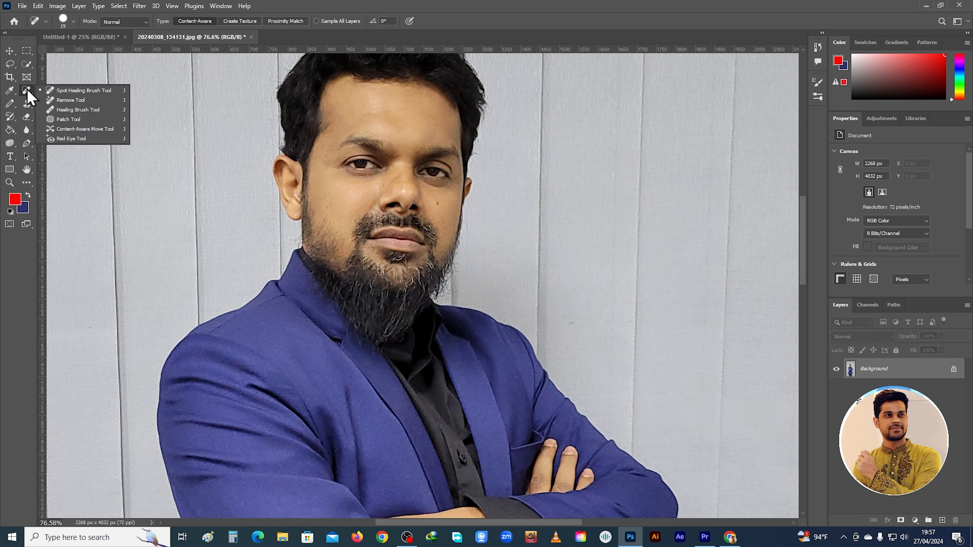
left_click(78, 93)
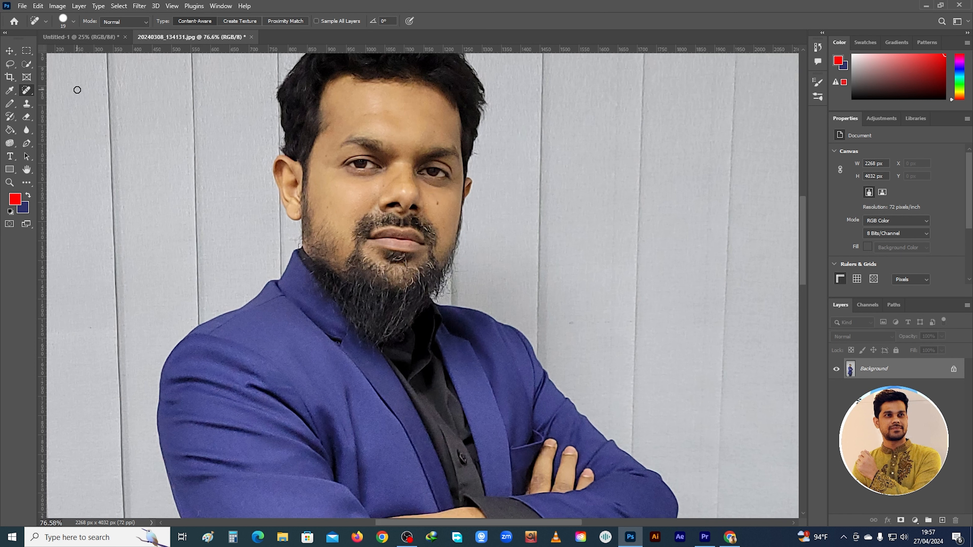
right_click(346, 201)
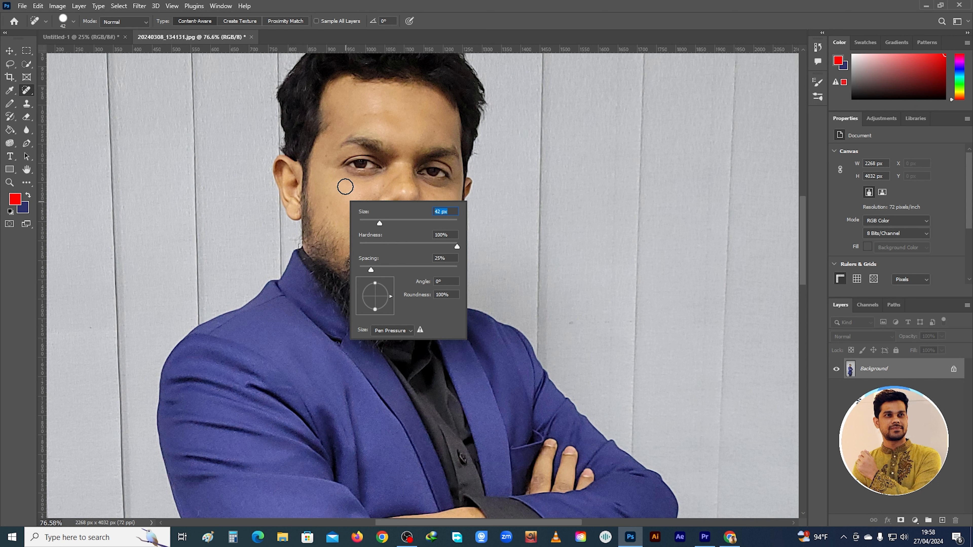
left_click_drag(362, 221, 377, 223)
key("Return")
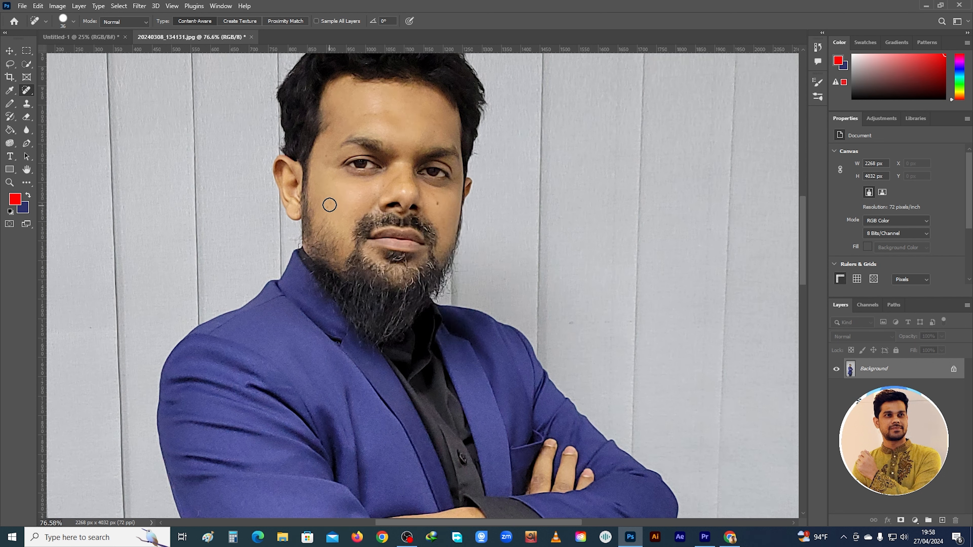
left_click_drag(328, 206, 329, 206)
Heal the dark mole on the man's cheek with the Spot Healing Brush, reducing the brush size to 26 px
scroll(443, 212, "up", 1)
scroll(447, 198, "up", 1)
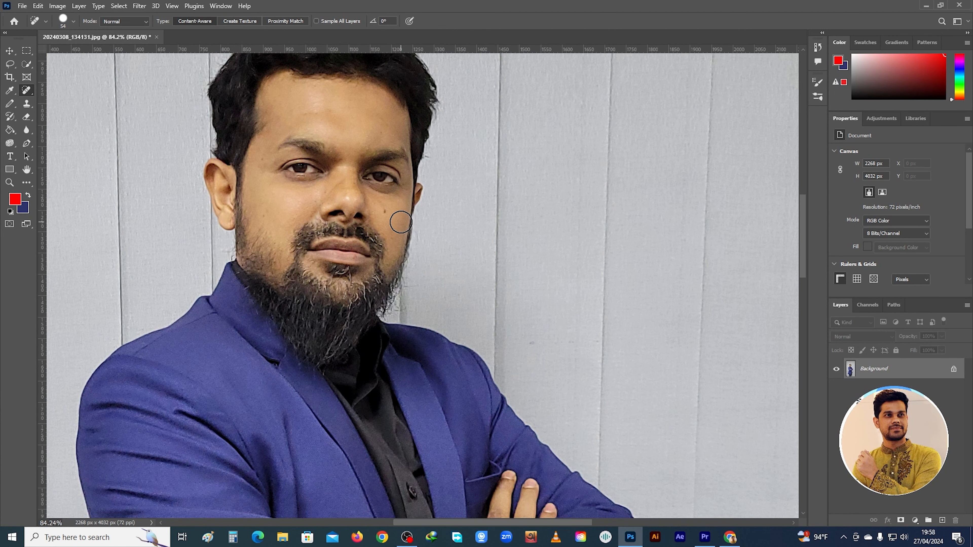
left_click(384, 211)
right_click(396, 212)
left_click_drag(426, 235, 419, 236)
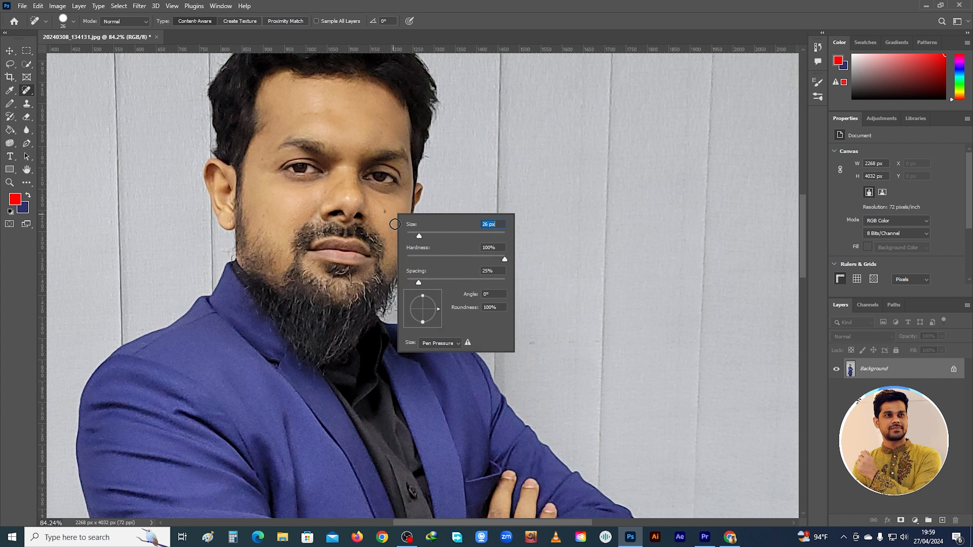
left_click(385, 210)
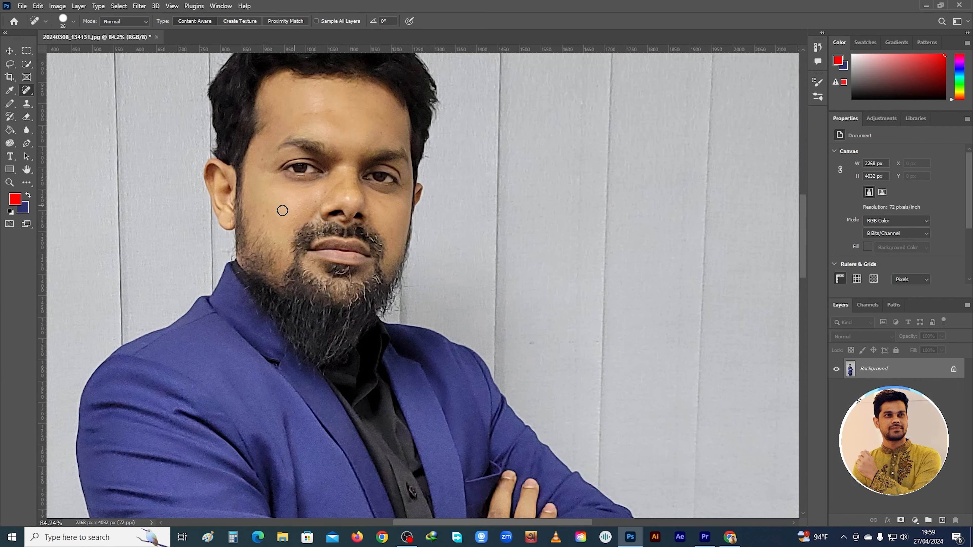
Heal the spots on the forehead, beside the eyebrow and on the cheek with the 26 px Spot Healing Brush
scroll(303, 224, "up", 1)
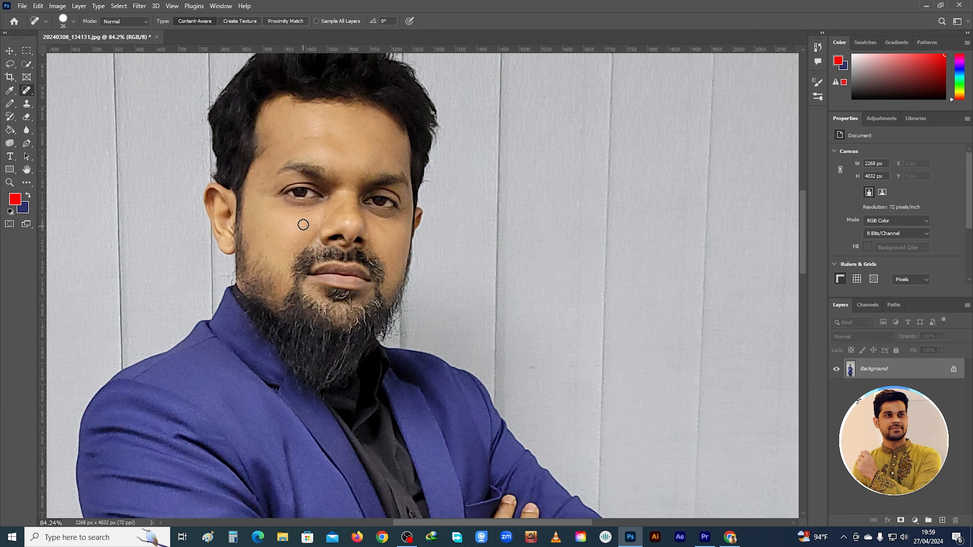
scroll(314, 143, "up", 3)
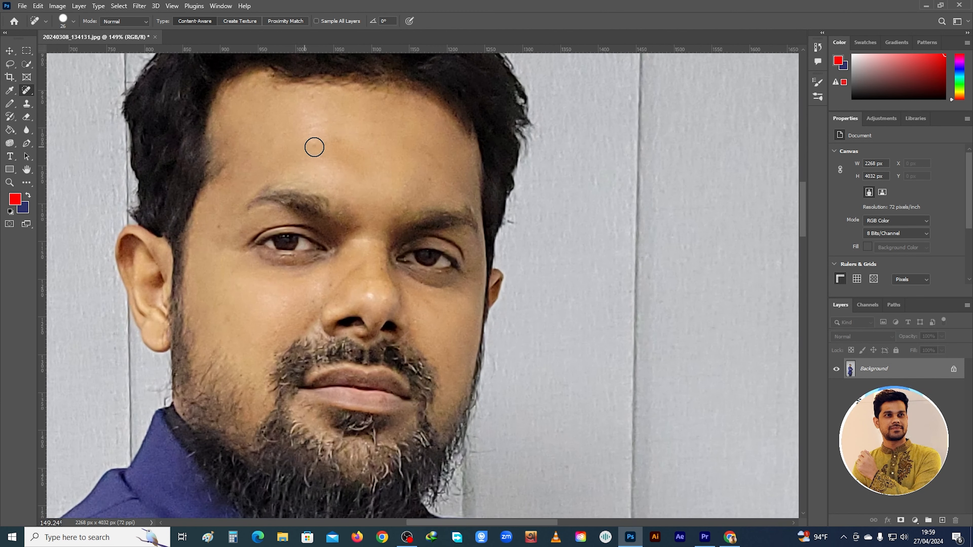
left_click(314, 148)
scroll(314, 147, "down", 2)
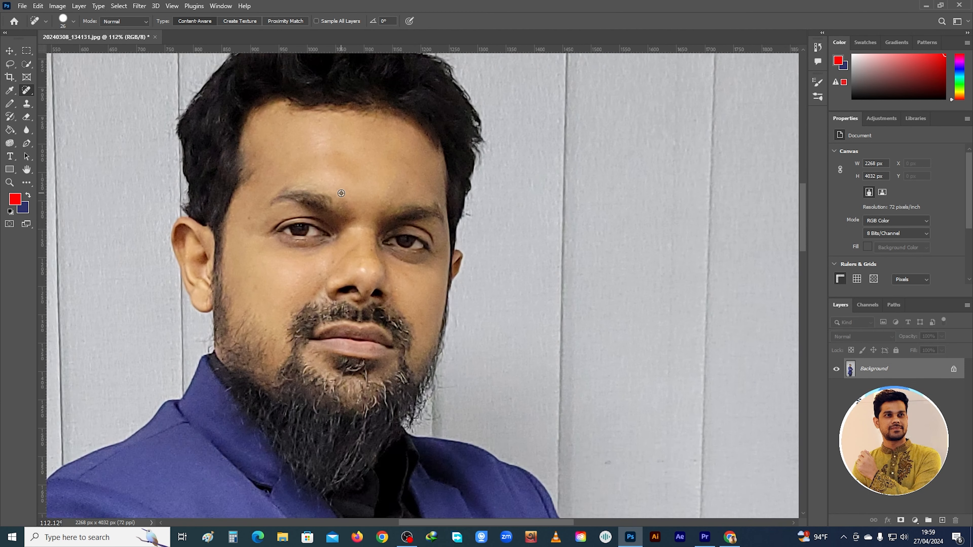
left_click(250, 219)
left_click_drag(254, 285, 257, 287)
Try the Remove tool on the marks on both cheeks and undo the last removal
right_click(26, 89)
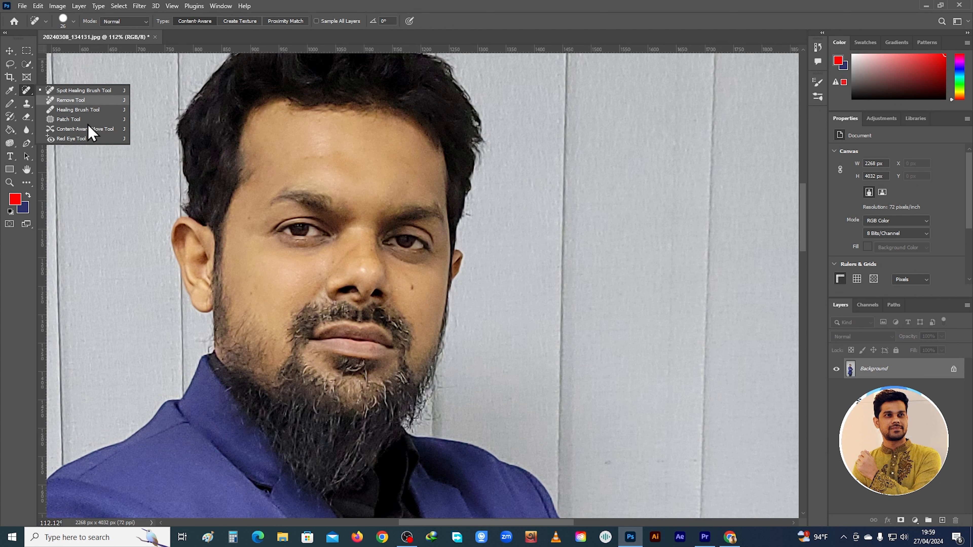
left_click(91, 103)
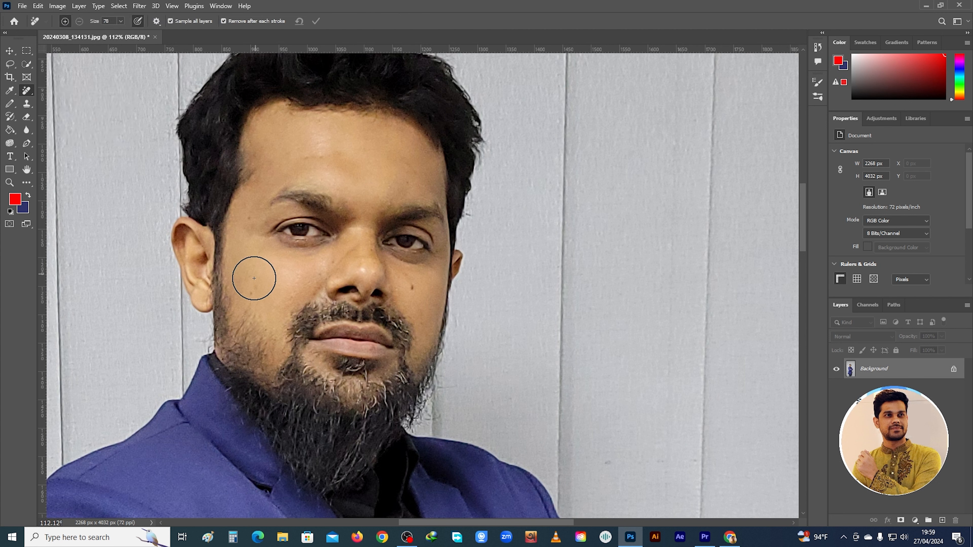
left_click_drag(253, 288, 250, 294)
left_click(415, 292)
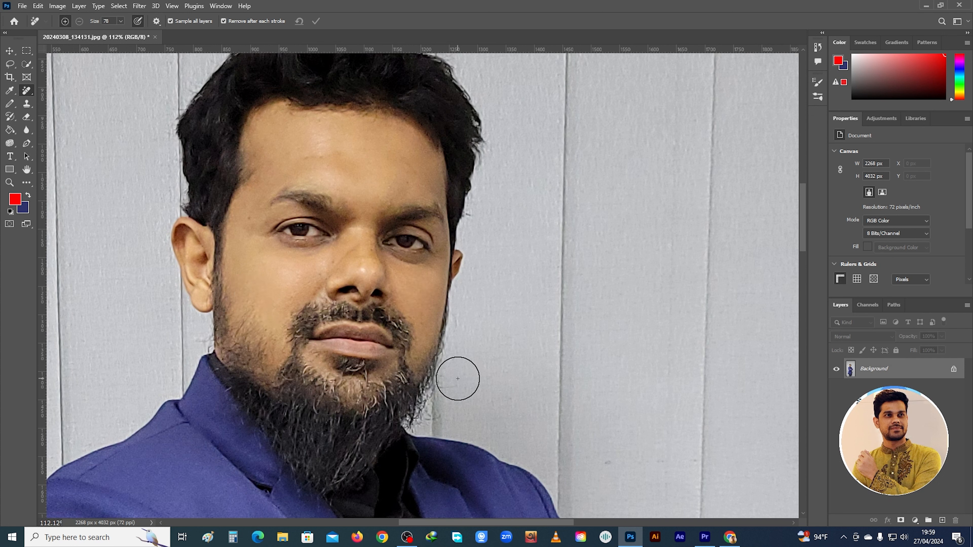
key("ctrl+z")
Patch the marks on both cheeks and the forehead with clean skin using the Patch tool, and switch back to the Spot Healing Brush
right_click(25, 92)
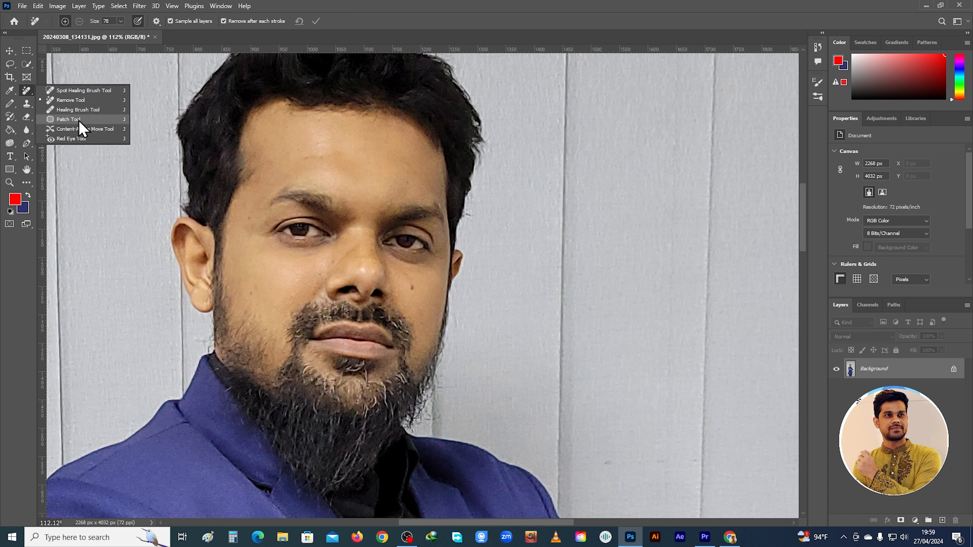
left_click(69, 120)
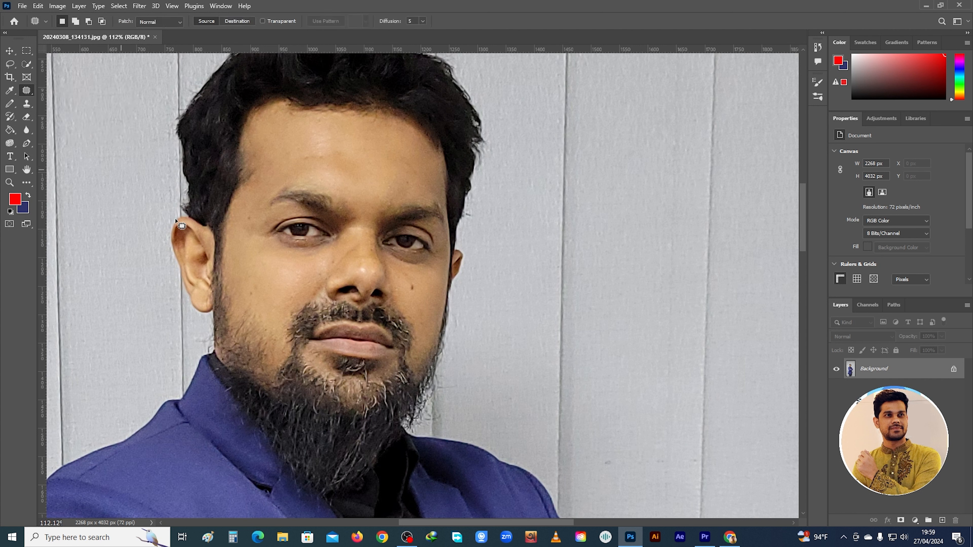
mouse_move(247, 288)
left_mouse_down()
mouse_move(260, 290)
mouse_move(253, 303)
mouse_move(246, 292)
mouse_move(277, 276)
mouse_move(315, 286)
mouse_move(307, 230)
mouse_move(316, 300)
mouse_move(347, 345)
mouse_move(351, 334)
mouse_move(260, 305)
mouse_move(264, 289)
left_mouse_up()
key("ctrl+d")
mouse_move(408, 281)
left_mouse_down()
mouse_move(415, 295)
mouse_move(407, 280)
mouse_move(427, 286)
mouse_move(410, 305)
left_mouse_up()
mouse_move(298, 156)
left_mouse_down()
mouse_move(318, 163)
mouse_move(306, 168)
mouse_move(307, 149)
left_mouse_up()
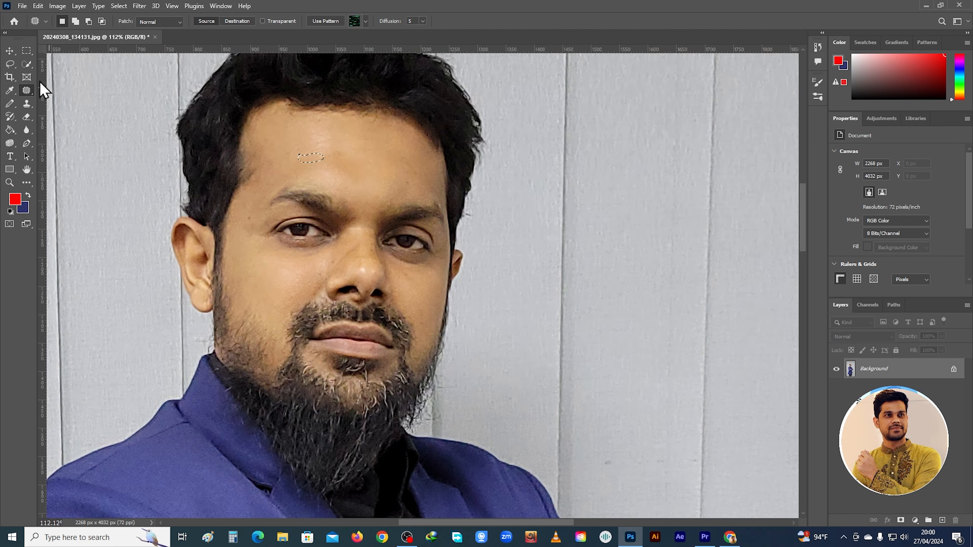
right_click(25, 86)
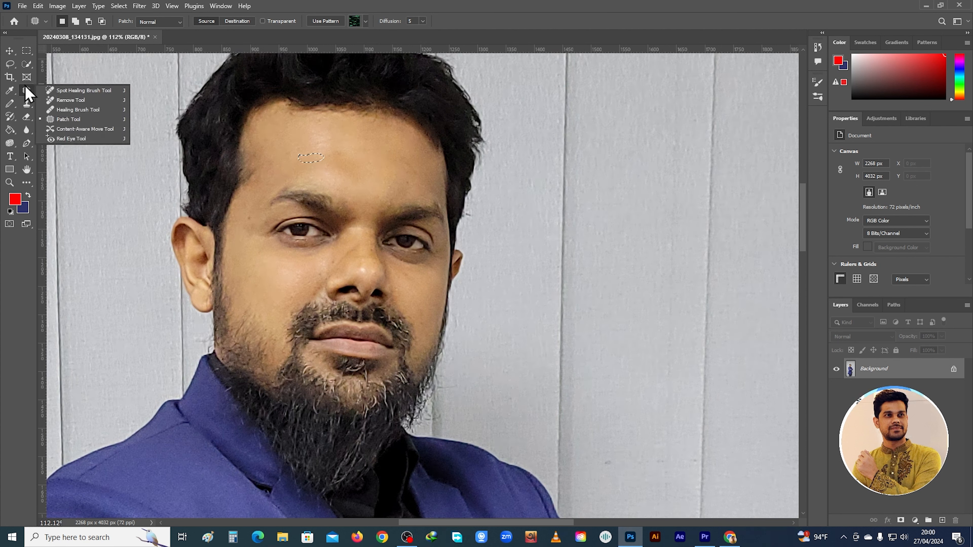
left_click(110, 94)
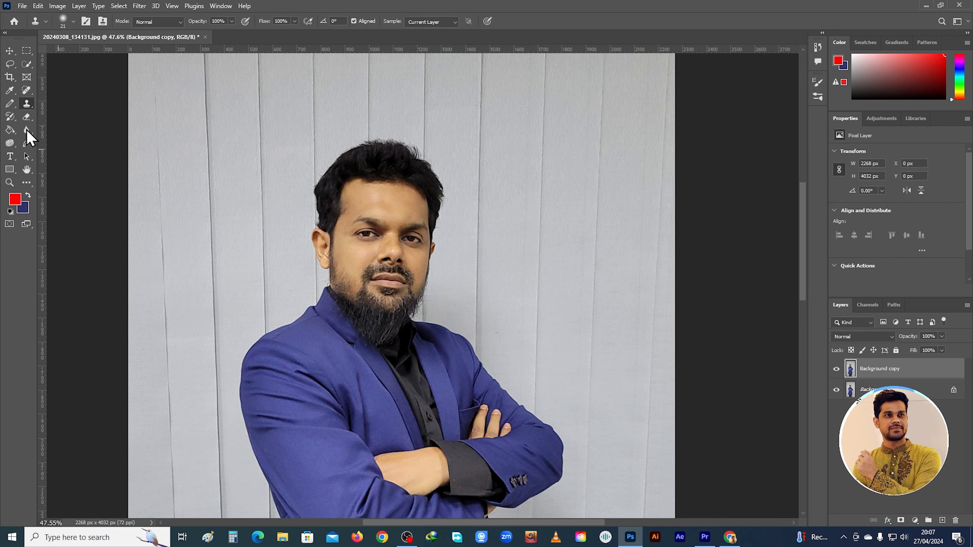
Look at the Clone Stamp variants, make a rectangular selection of about 434 x 167 px around the eyes and deselect it
right_click(27, 104)
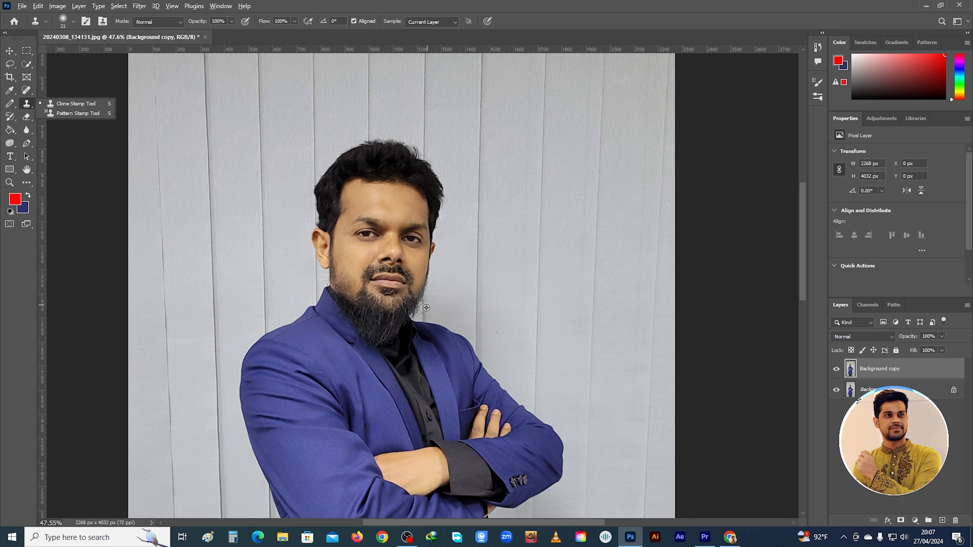
scroll(406, 300, "up", 4)
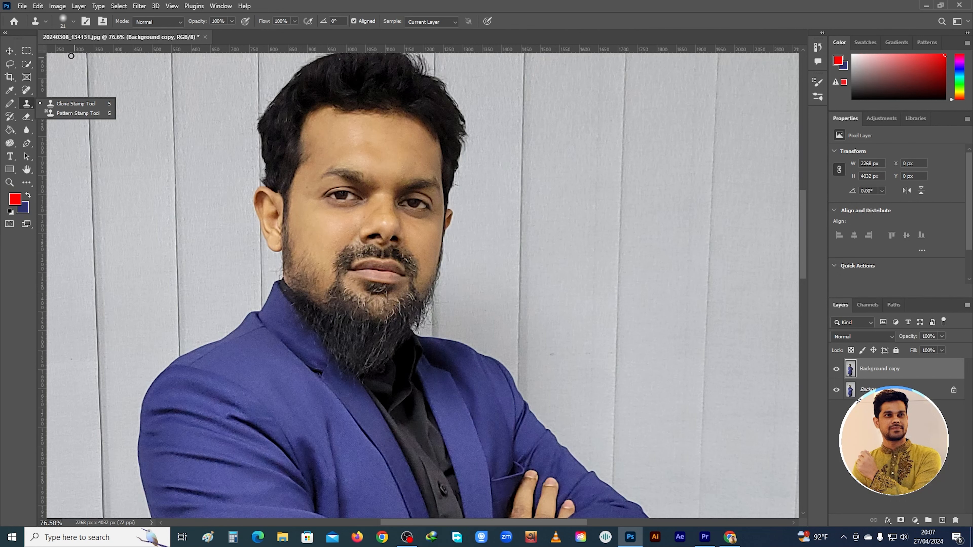
left_click(26, 51)
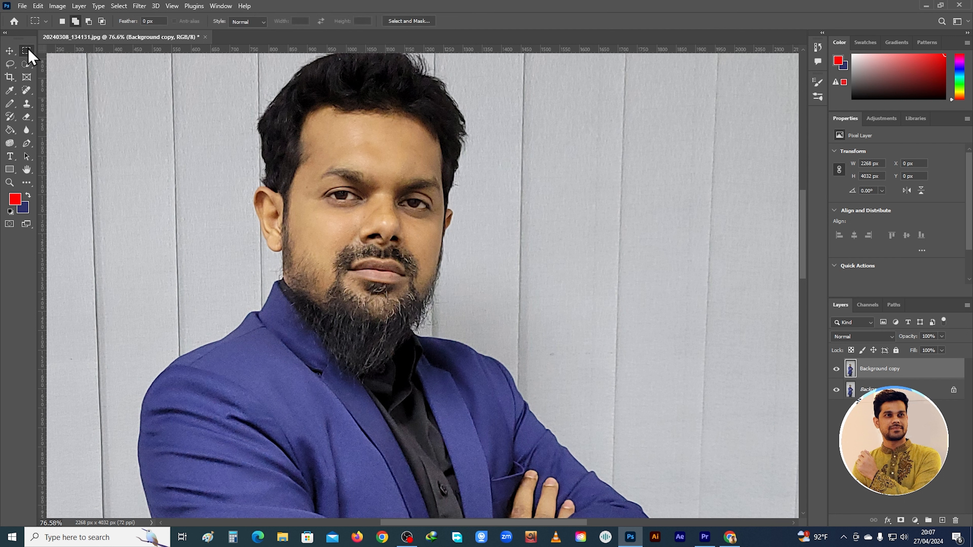
left_click_drag(317, 169, 485, 233)
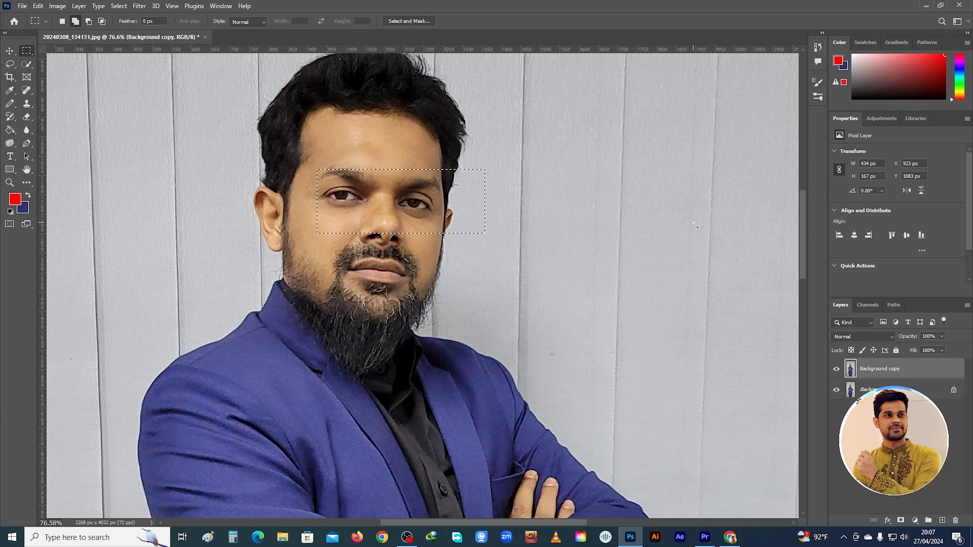
key("ctrl+d")
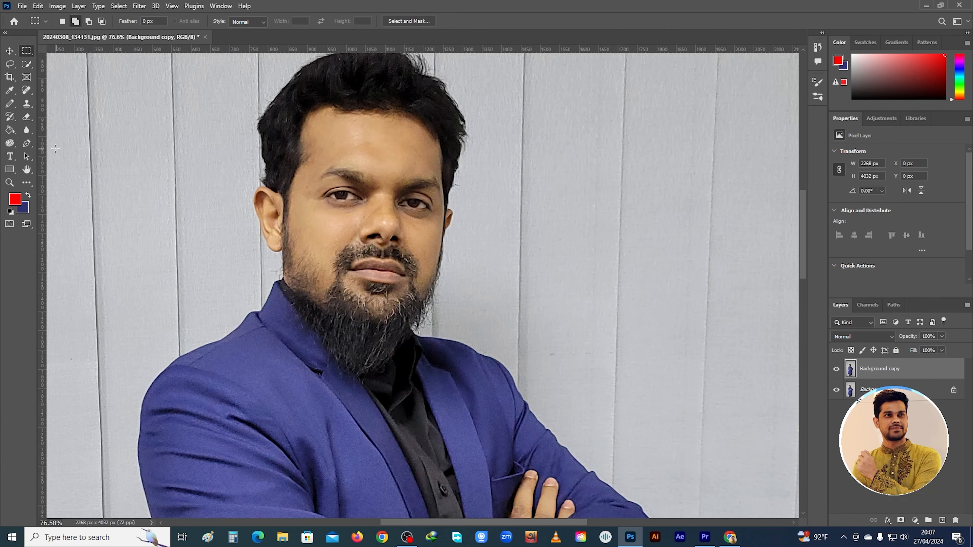
Clone the eyes and the mouth onto the plain wall beside the head with the 21 px Clone Stamp
left_click(27, 104)
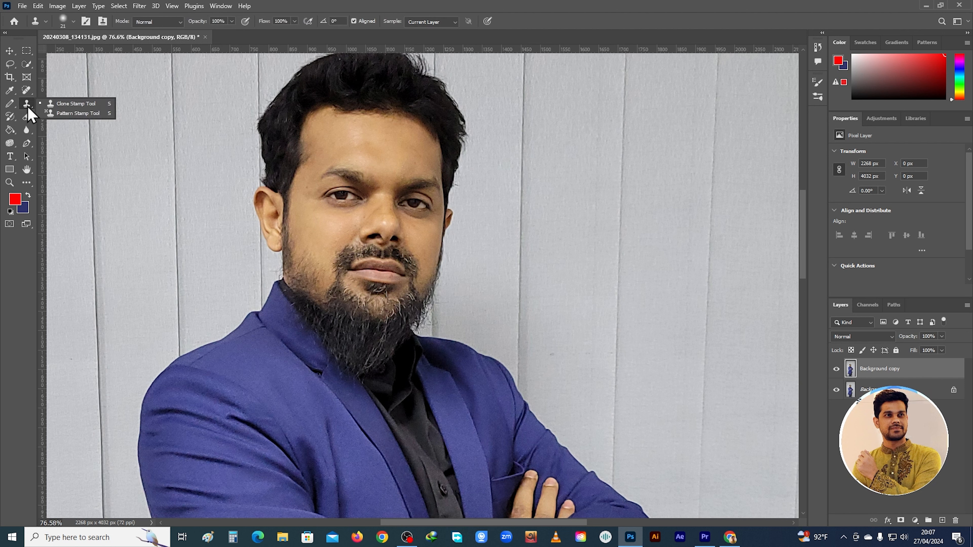
left_click(73, 104)
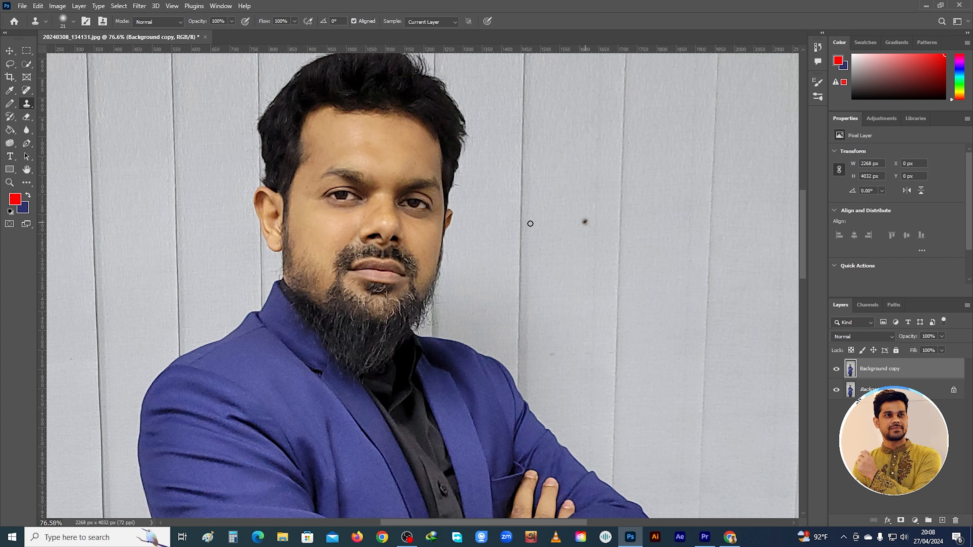
mouse_move(648, 215)
left_mouse_down()
mouse_move(613, 218)
mouse_move(632, 224)
mouse_move(641, 213)
mouse_move(612, 224)
mouse_move(622, 235)
mouse_move(633, 214)
mouse_move(602, 216)
mouse_move(614, 234)
mouse_move(624, 212)
mouse_move(601, 210)
left_mouse_up()
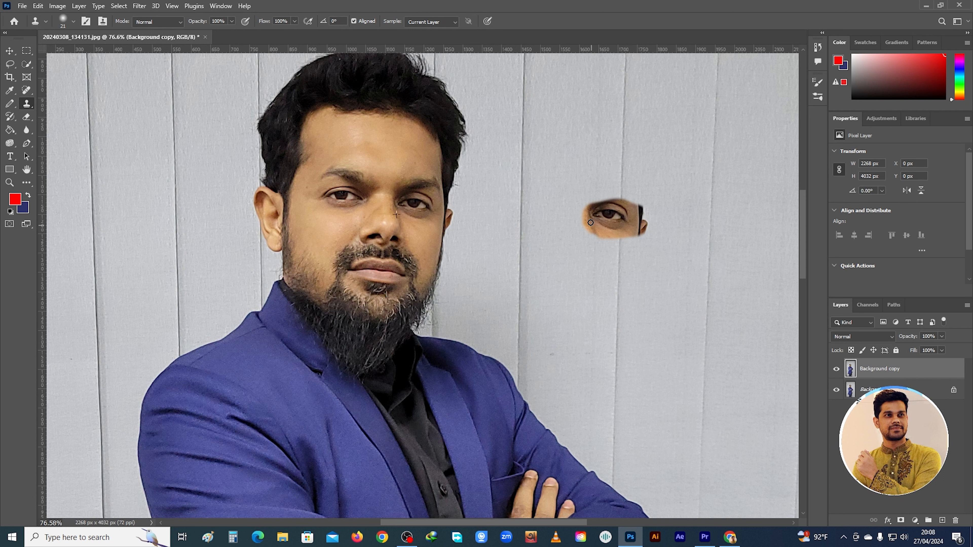
mouse_move(597, 222)
left_mouse_down()
mouse_move(544, 216)
mouse_move(615, 199)
mouse_move(560, 210)
mouse_move(552, 223)
mouse_move(586, 223)
mouse_move(574, 229)
mouse_move(538, 229)
left_mouse_up()
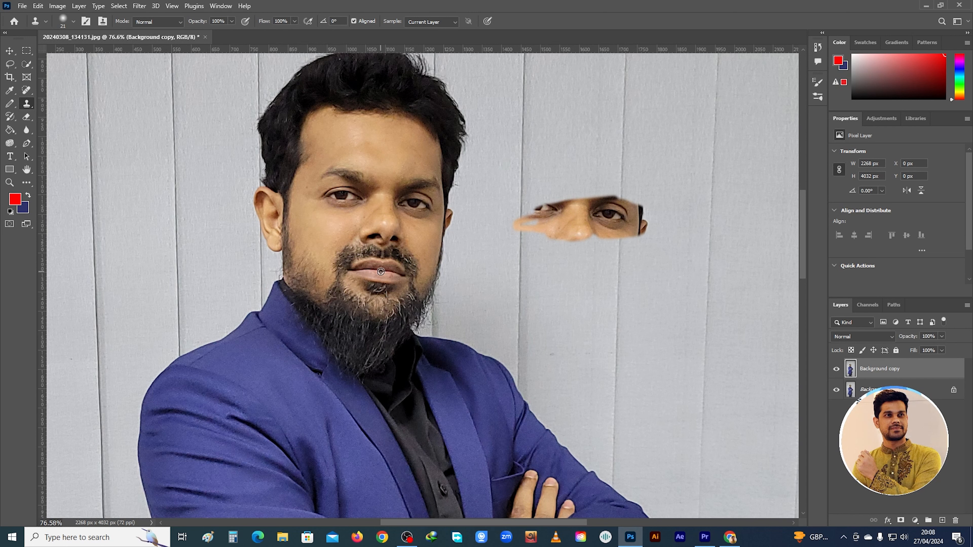
mouse_move(575, 312)
left_mouse_down()
mouse_move(555, 311)
mouse_move(550, 327)
mouse_move(564, 300)
mouse_move(582, 304)
mouse_move(590, 324)
mouse_move(578, 327)
mouse_move(563, 320)
mouse_move(559, 302)
mouse_move(613, 324)
mouse_move(570, 313)
mouse_move(597, 301)
mouse_move(551, 298)
mouse_move(574, 301)
left_mouse_up()
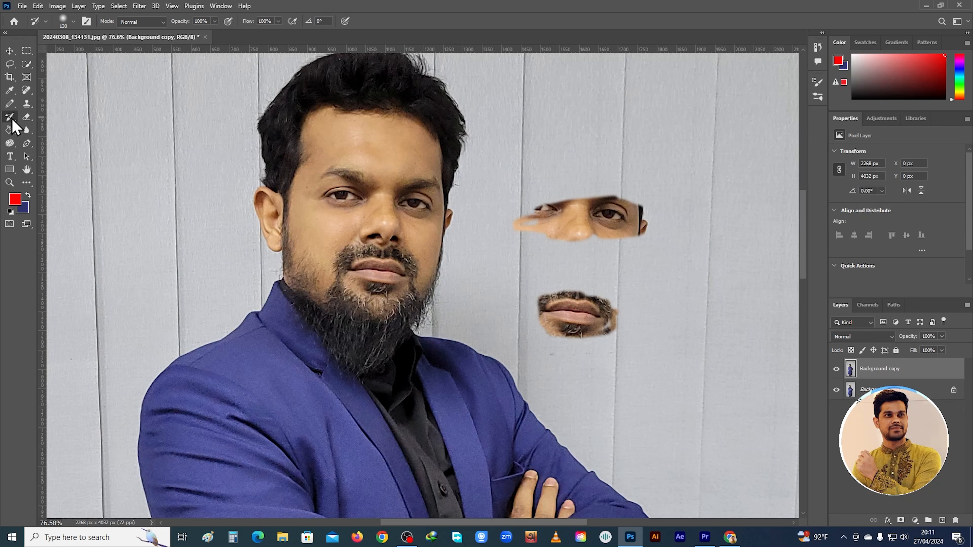
Choose the History Brush and delete the retouched Background copy layer
right_click(12, 122)
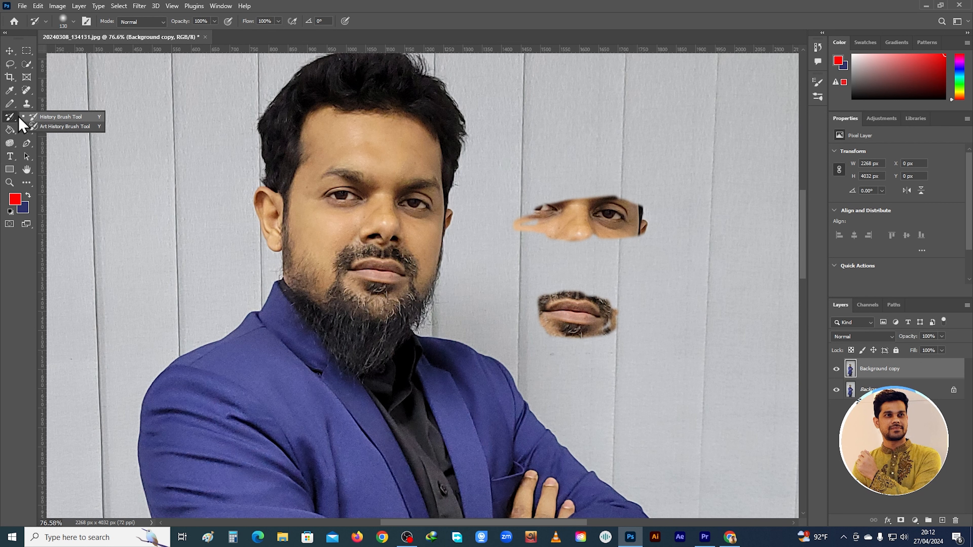
left_click(54, 117)
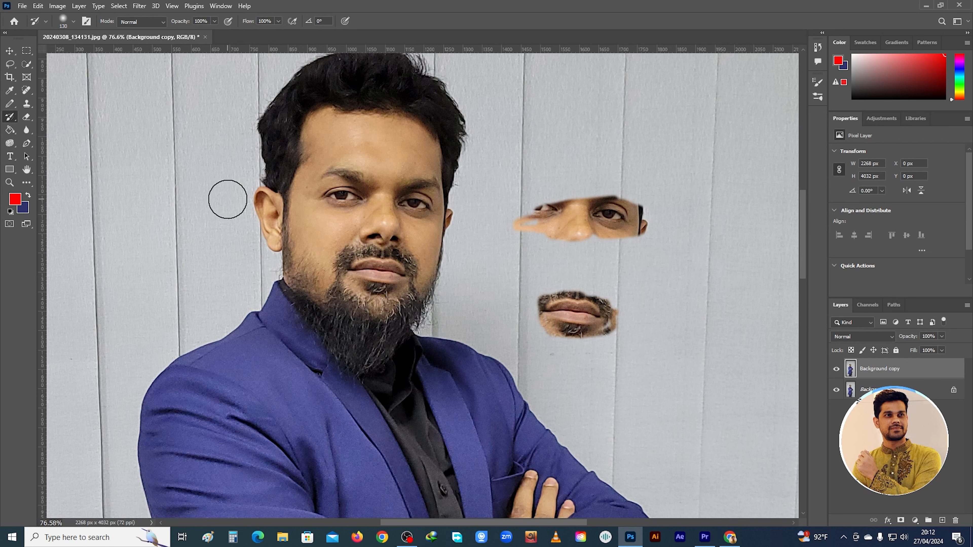
scroll(307, 214, "down", 1)
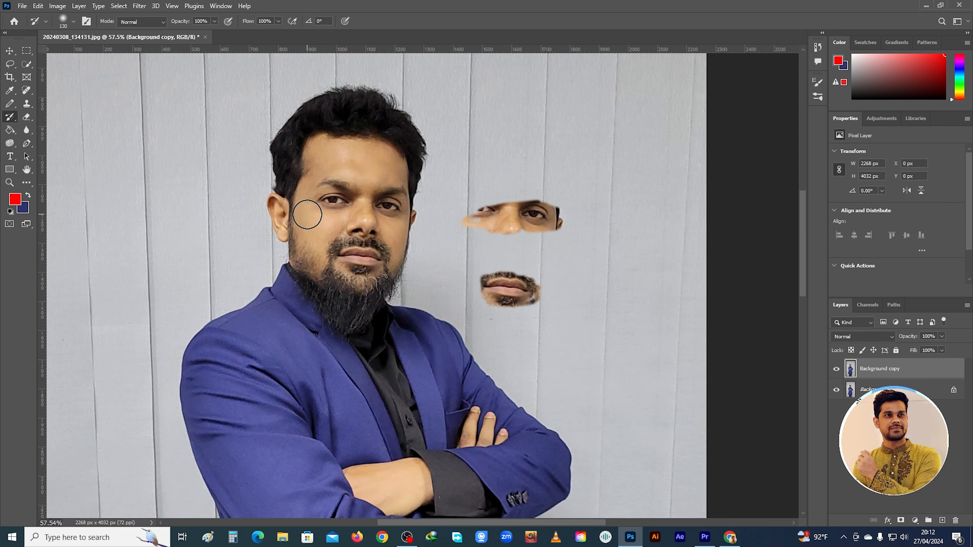
right_click(899, 370)
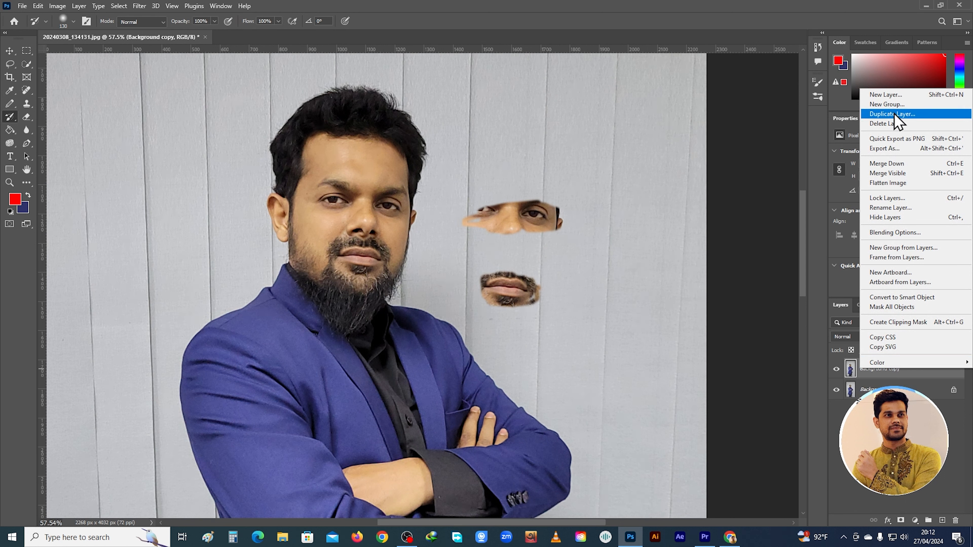
left_click(893, 123)
left_click(440, 199)
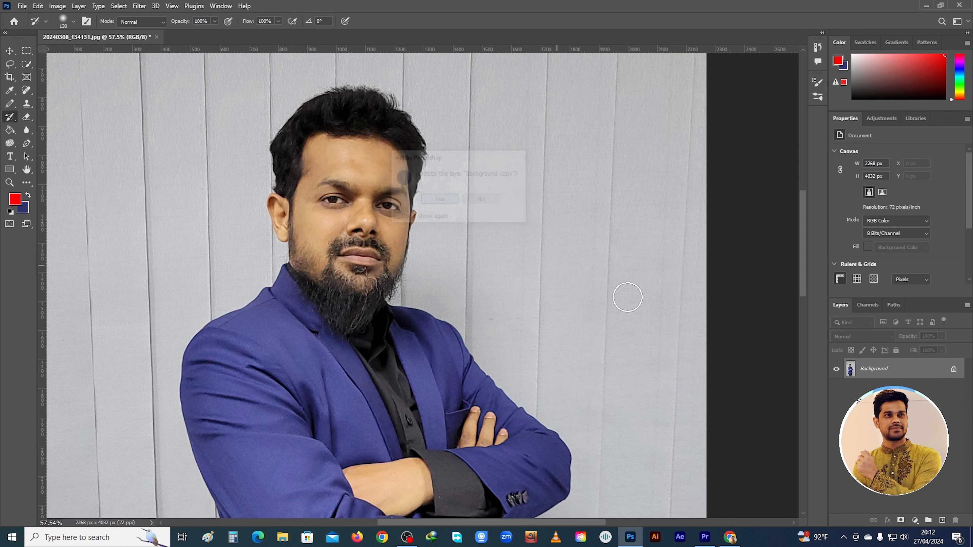
Duplicate the Background layer as Background copy and convert the copy to black and white with the Default preset
right_click(870, 371)
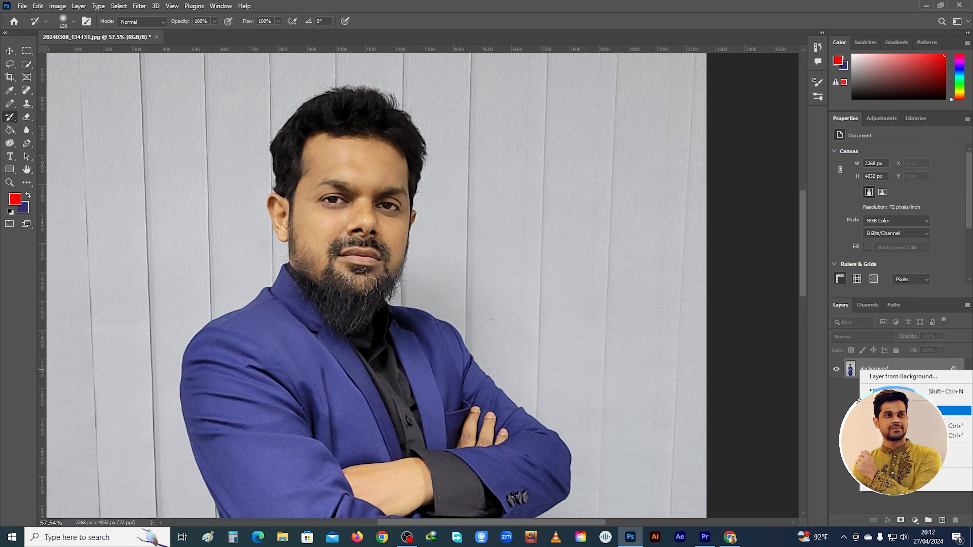
left_click(900, 411)
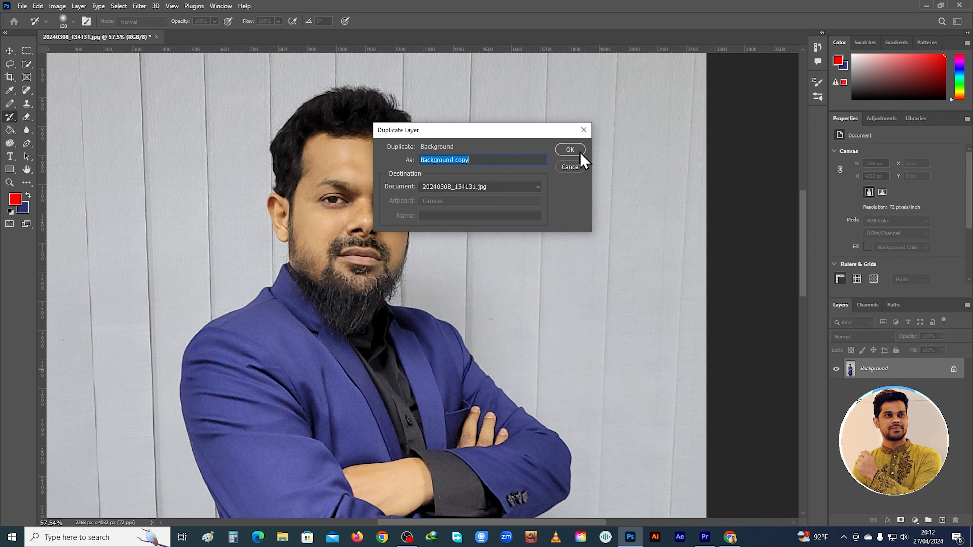
left_click(558, 150)
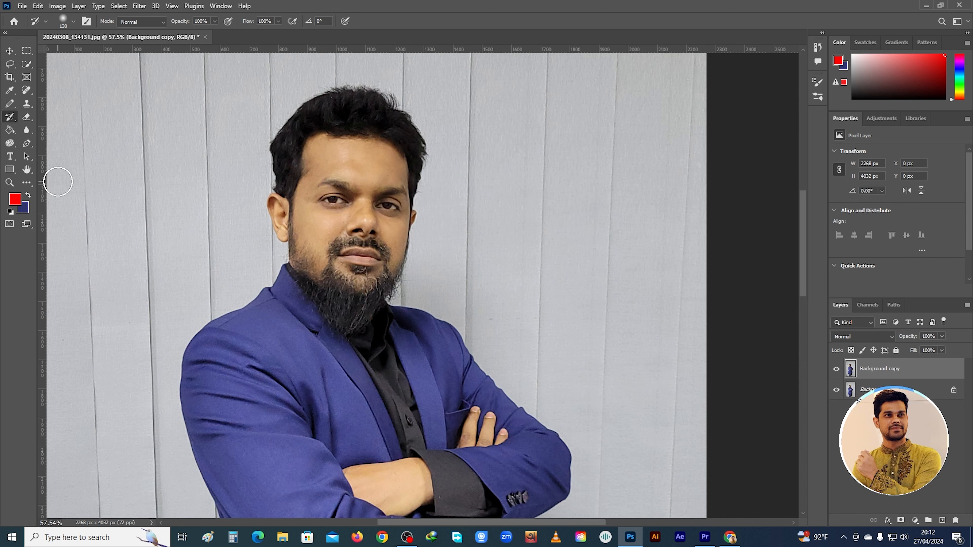
left_click(55, 6)
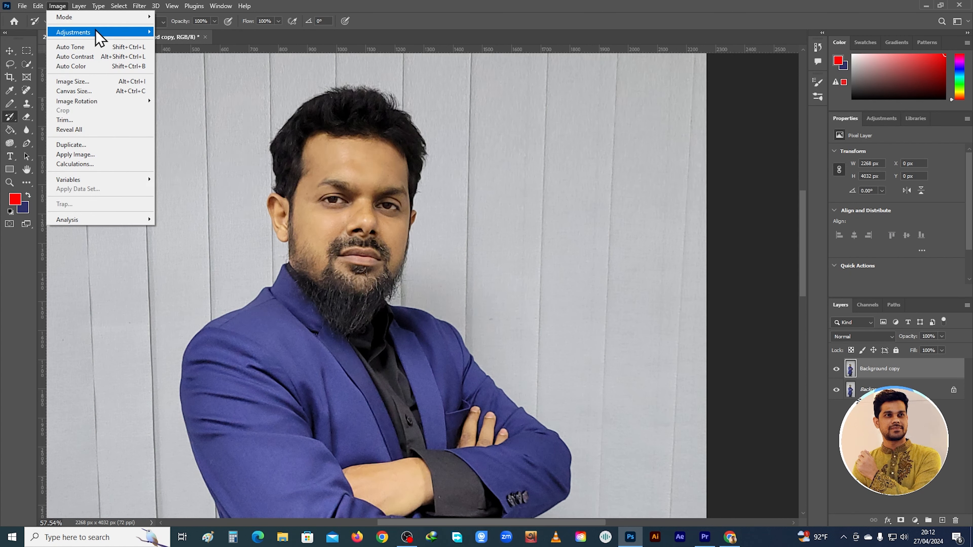
mouse_move(95, 32)
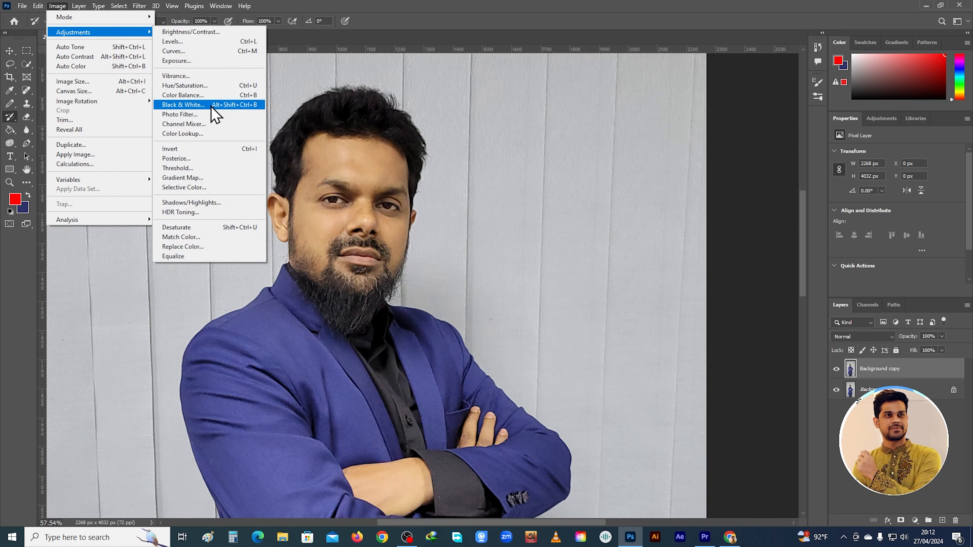
left_click(214, 114)
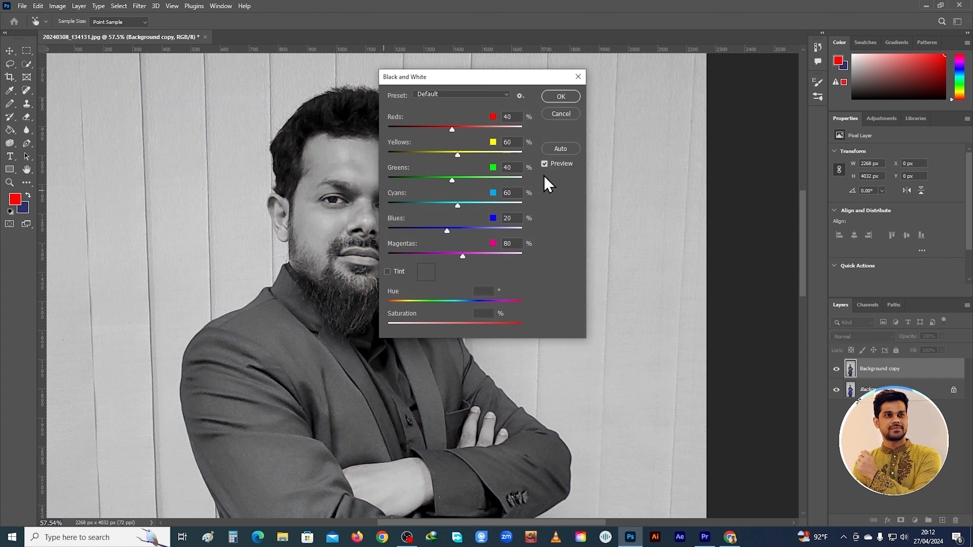
left_click(558, 101)
key("b")
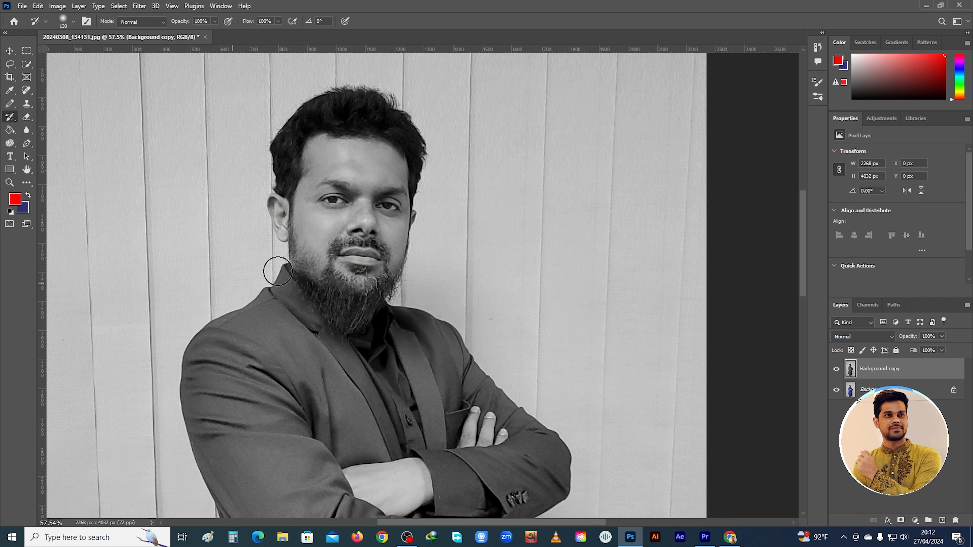
Paint the original color back onto the face, forearm and fingers with the 130 px History Brush
scroll(342, 279, "down", 1)
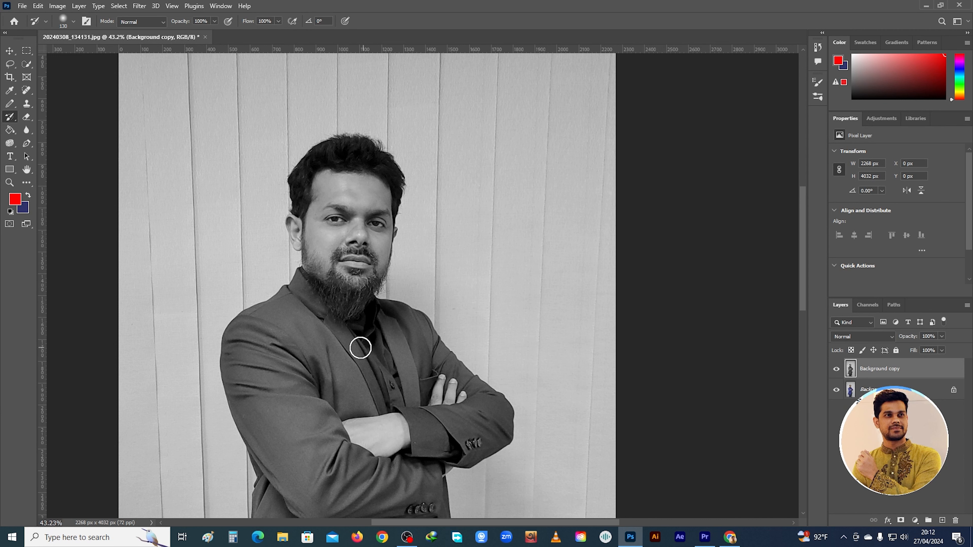
right_click(12, 119)
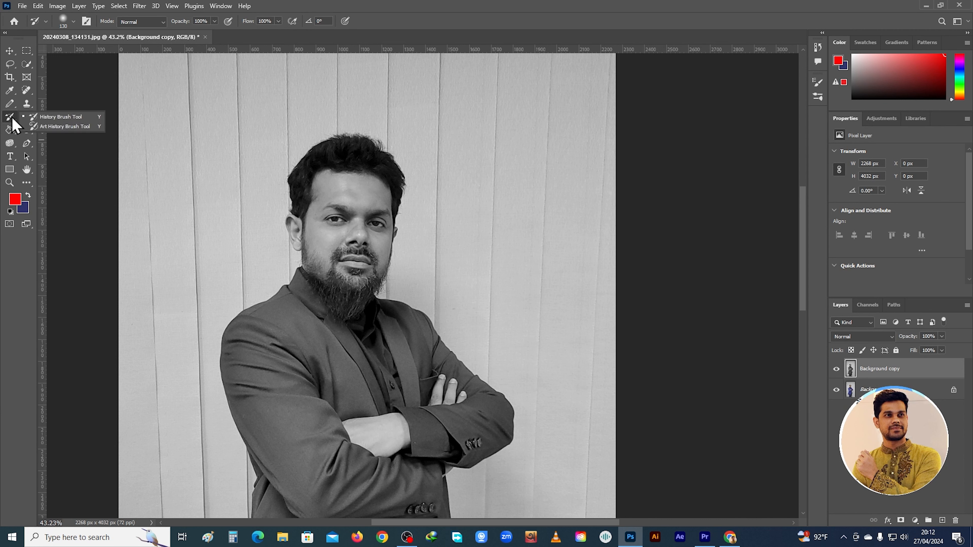
left_click(52, 116)
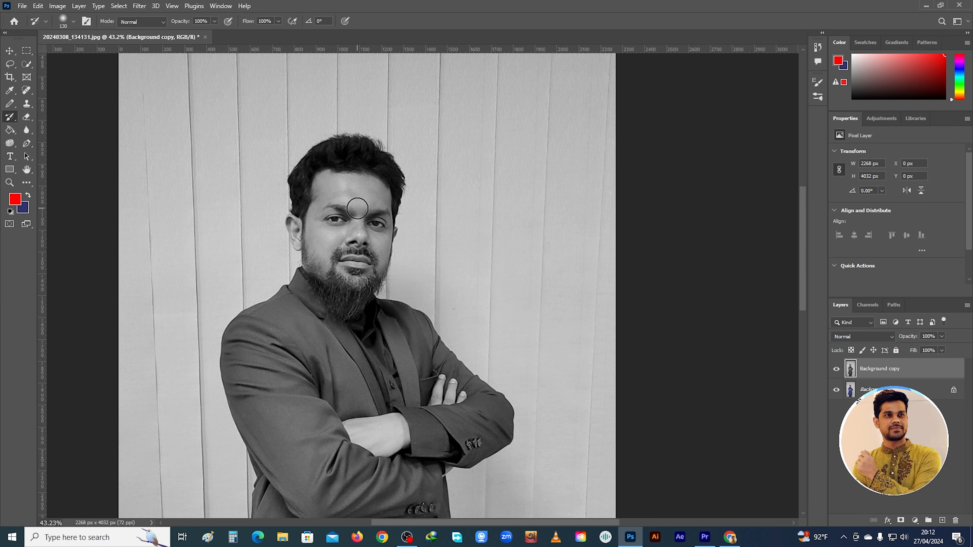
scroll(349, 231, "up", 3)
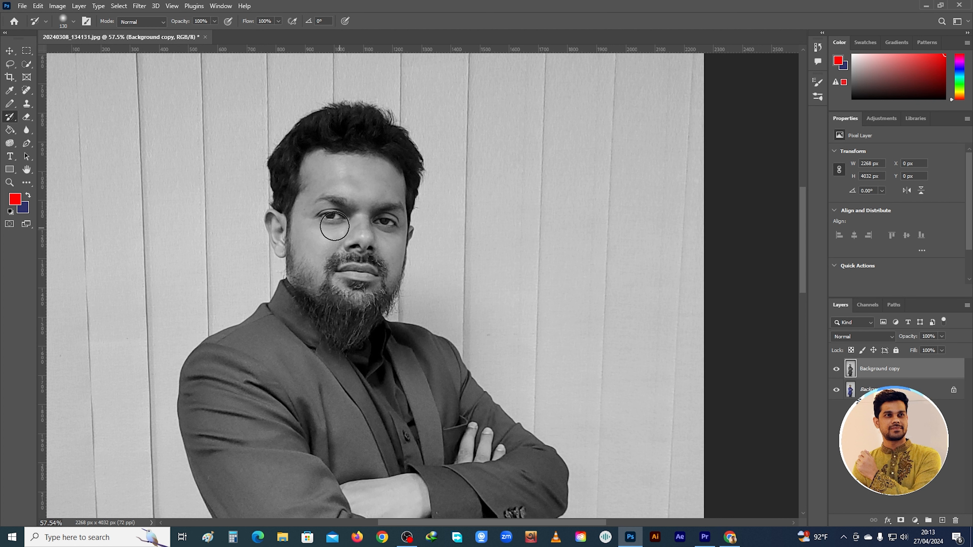
mouse_move(330, 217)
left_mouse_down()
mouse_move(347, 204)
mouse_move(347, 219)
mouse_move(332, 211)
mouse_move(320, 224)
mouse_move(341, 214)
mouse_move(338, 231)
mouse_move(333, 217)
mouse_move(390, 214)
mouse_move(393, 235)
mouse_move(390, 212)
mouse_move(392, 230)
mouse_move(368, 224)
left_mouse_up()
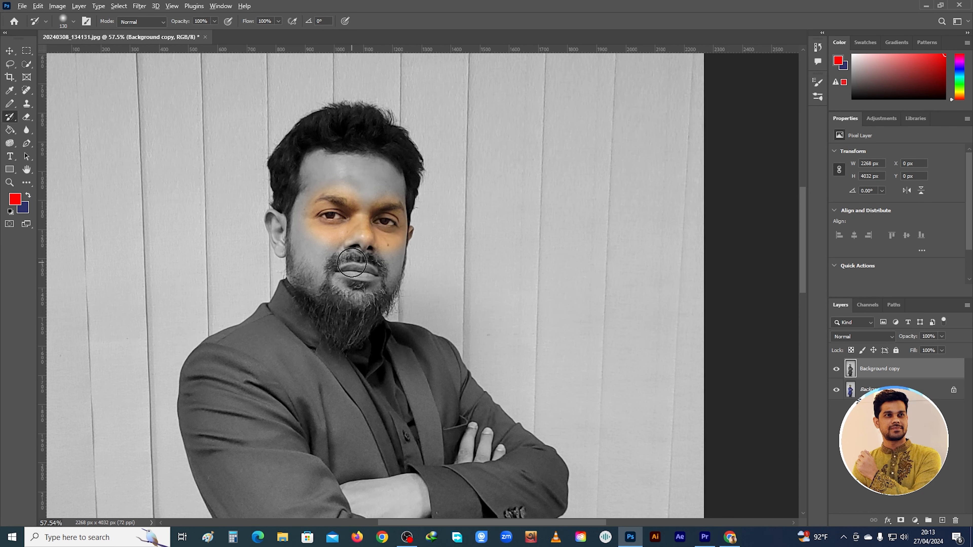
scroll(390, 223, "down", 4)
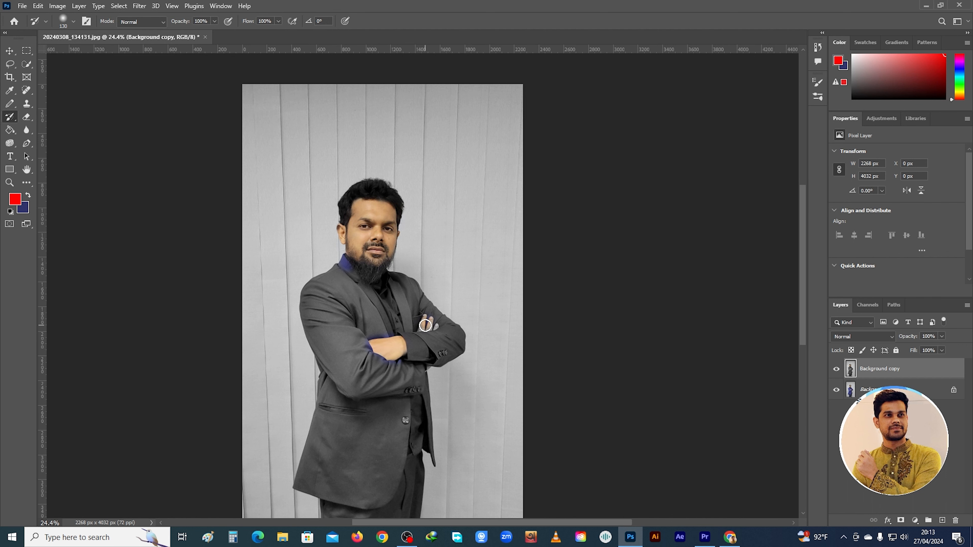
scroll(439, 324, "down", 2)
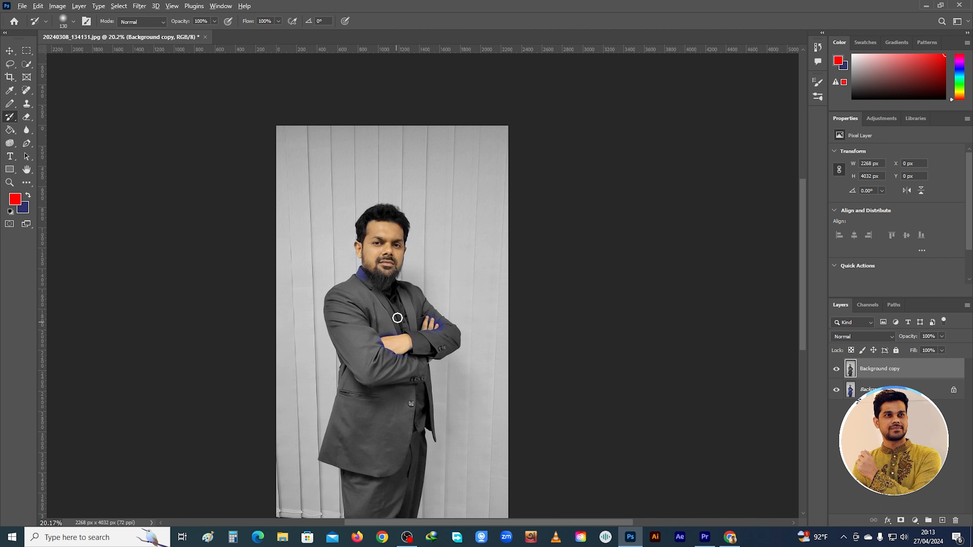
scroll(394, 264, "up", 2)
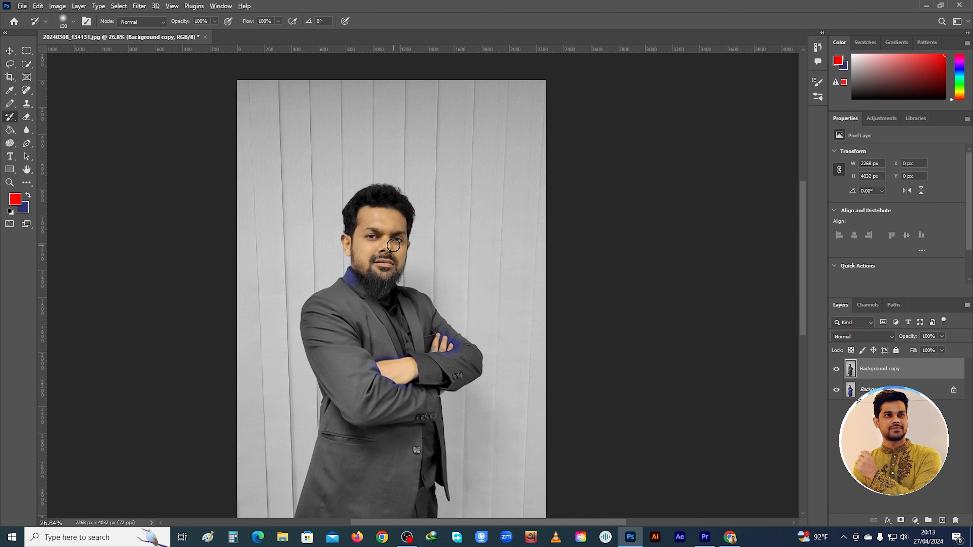
scroll(394, 245, "down", 1)
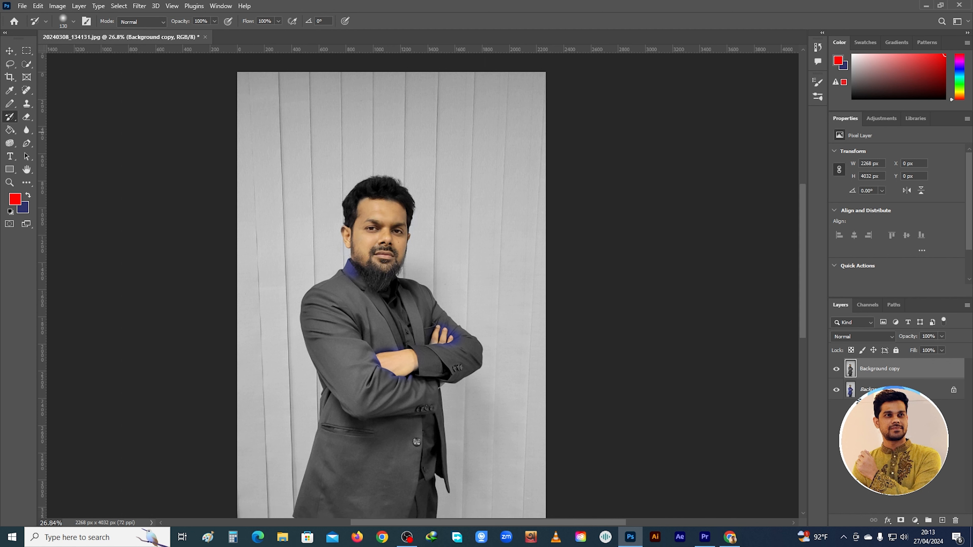
Look through the eraser variants and choose the standard Eraser tool
left_click(25, 117)
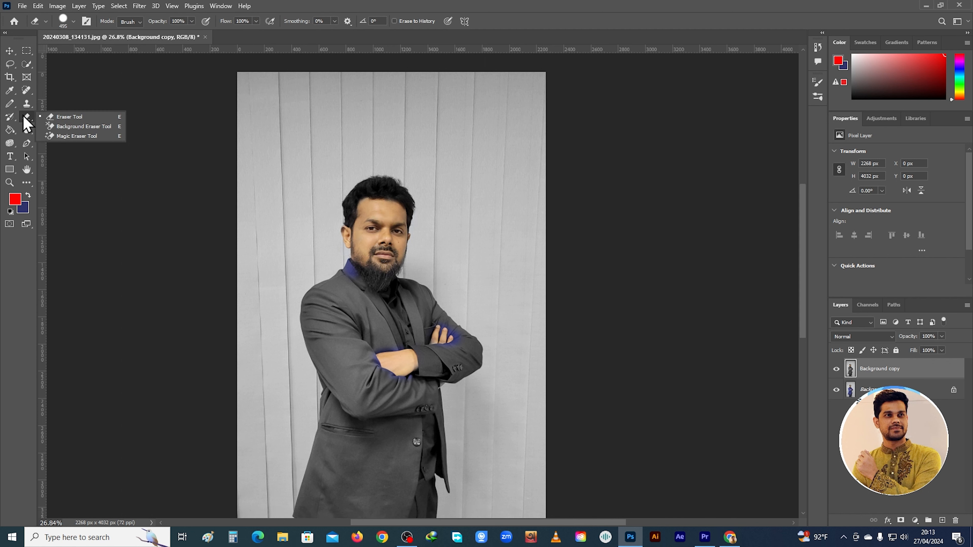
left_click(57, 117)
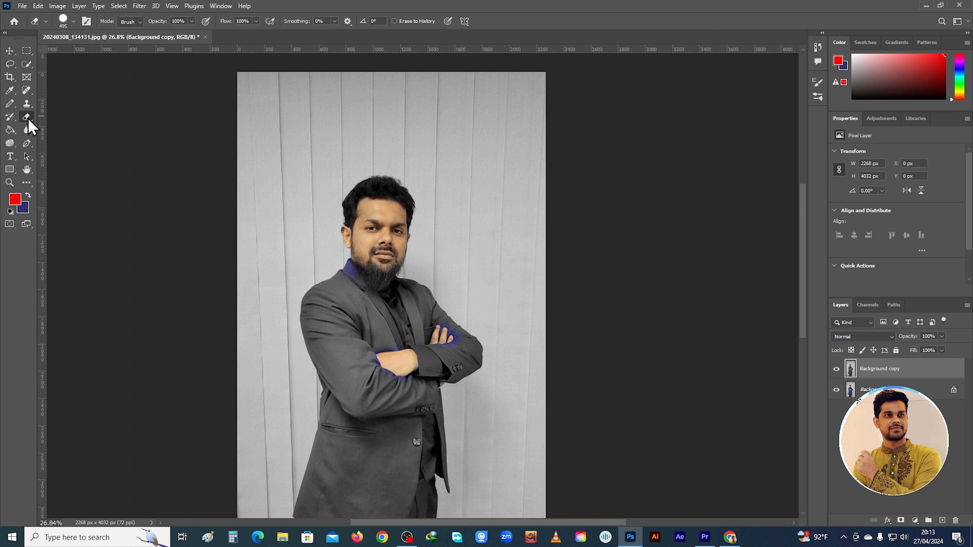
right_click(28, 119)
left_click(62, 119)
scroll(463, 308, "down", 1)
scroll(463, 308, "down", 1)
scroll(462, 308, "up", 1)
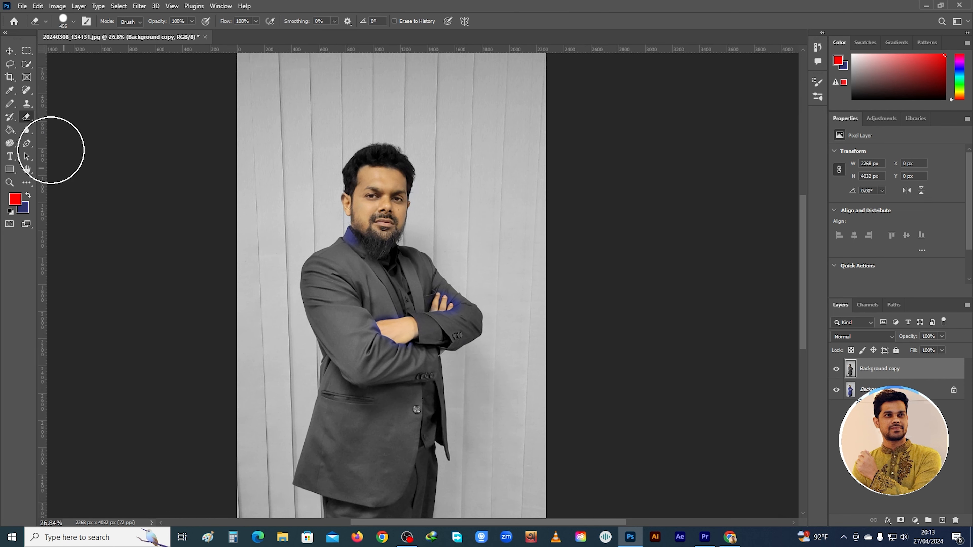
right_click(27, 118)
left_click(72, 119)
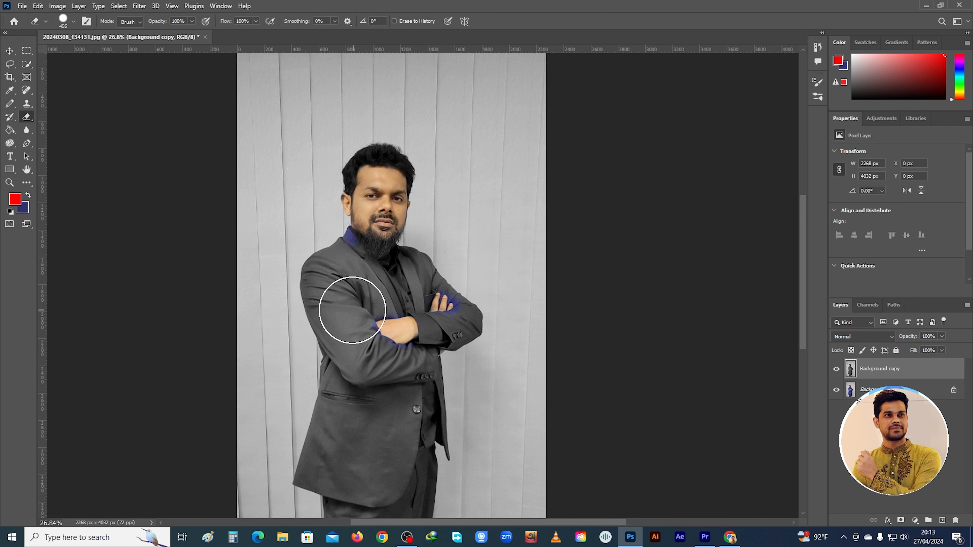
Hide and delete the black-and-white Background copy layer, and unlock the Background layer
left_click(836, 368)
right_click(880, 372)
left_click(879, 168)
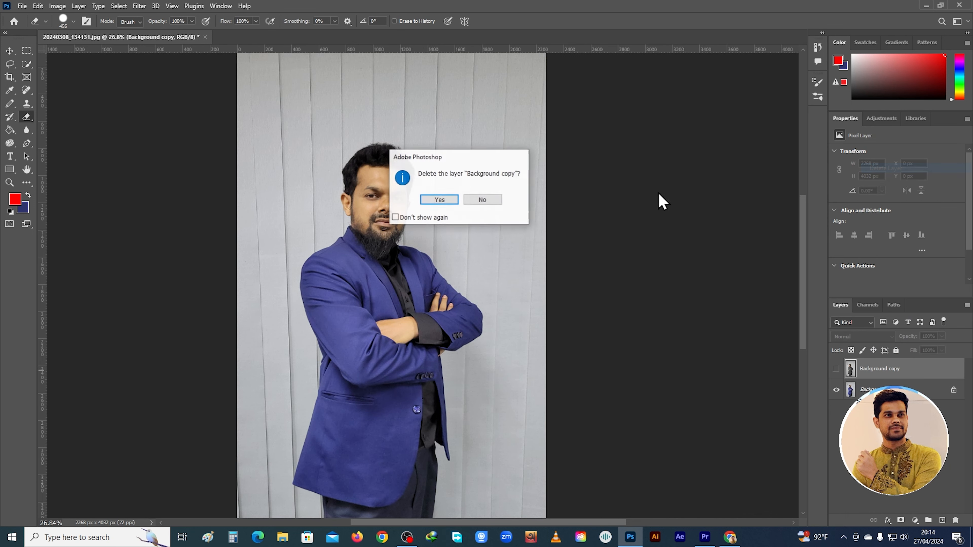
left_click(451, 200)
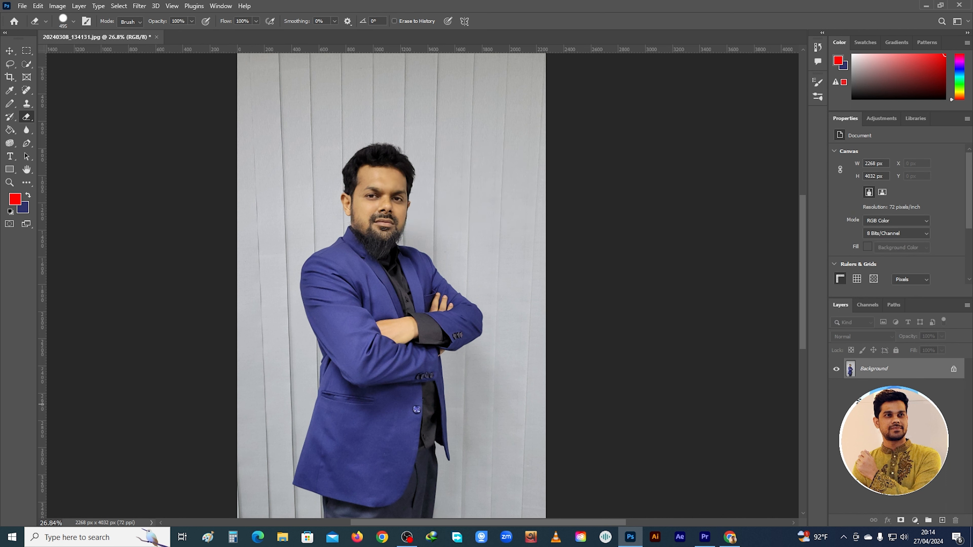
left_click(954, 369)
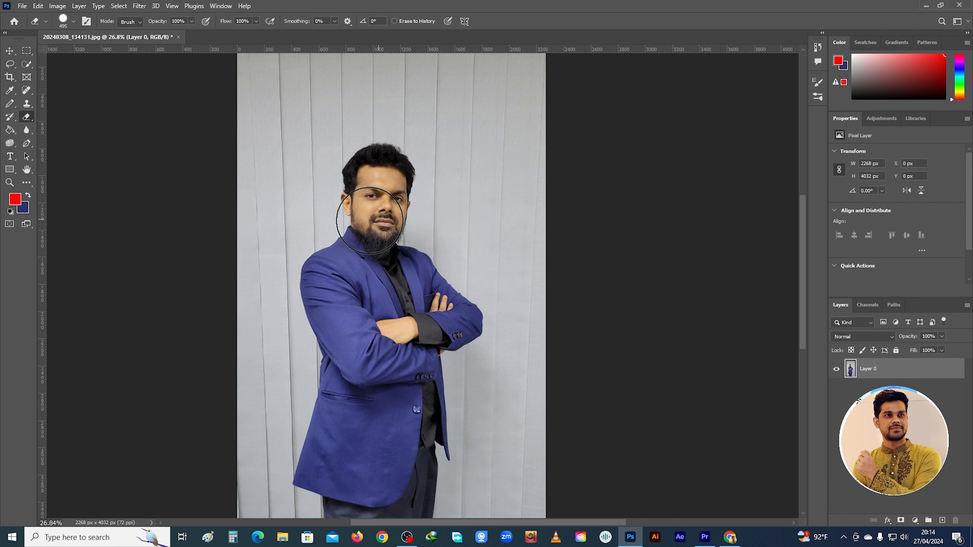
Erase the head, the chest and the surrounding wall from the unlocked photo layer to transparency with the 495 px Eraser
scroll(383, 400, "down", 2)
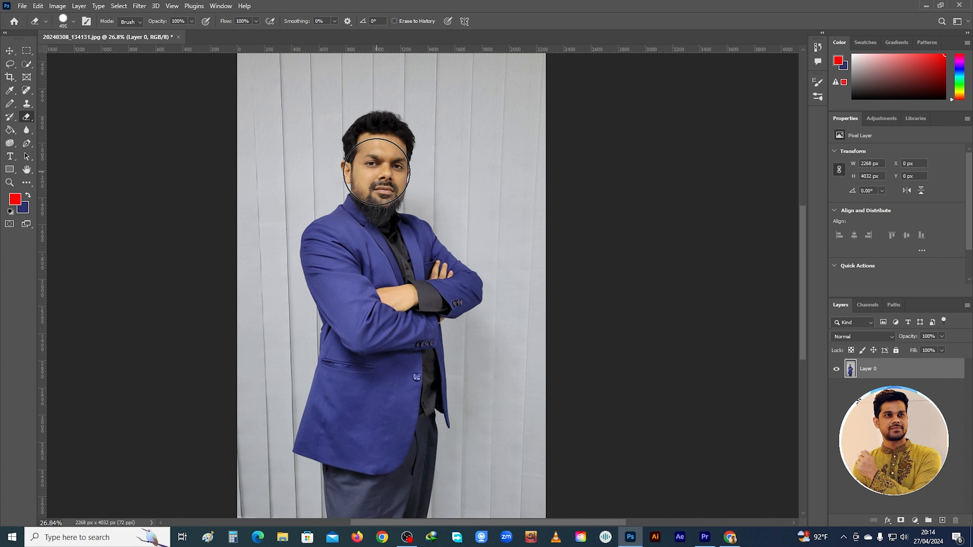
left_click(373, 169)
mouse_move(373, 169)
left_mouse_down()
mouse_move(387, 155)
mouse_move(370, 145)
mouse_move(394, 138)
mouse_move(392, 191)
mouse_move(356, 182)
mouse_move(378, 156)
mouse_move(385, 207)
mouse_move(406, 172)
mouse_move(431, 180)
mouse_move(346, 164)
mouse_move(388, 158)
mouse_move(365, 157)
mouse_move(438, 179)
mouse_move(438, 230)
left_mouse_up()
scroll(438, 230, "up", 1)
scroll(411, 221, "up", 4)
scroll(411, 221, "down", 4)
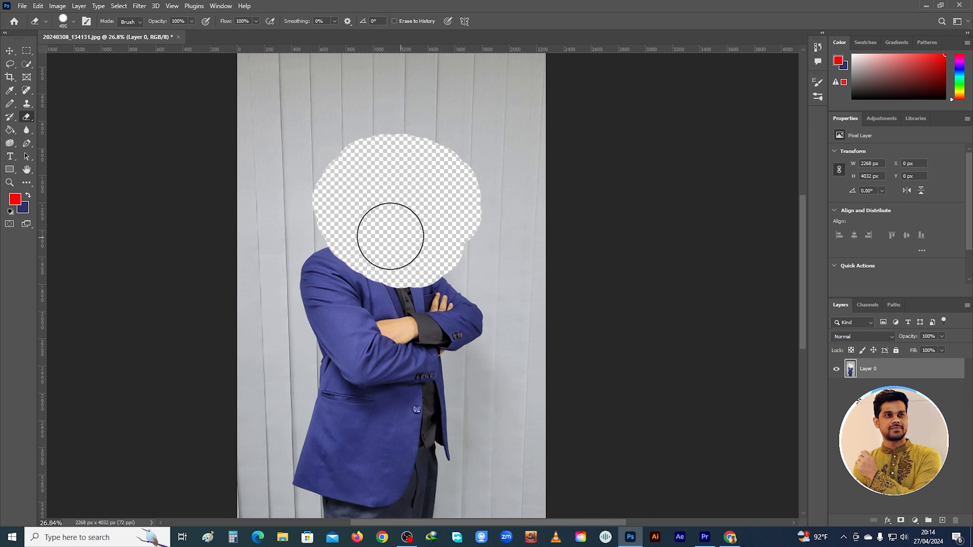
mouse_move(350, 276)
left_mouse_down()
mouse_move(398, 294)
mouse_move(431, 291)
mouse_move(458, 197)
left_mouse_up()
left_click_drag(317, 214, 326, 206)
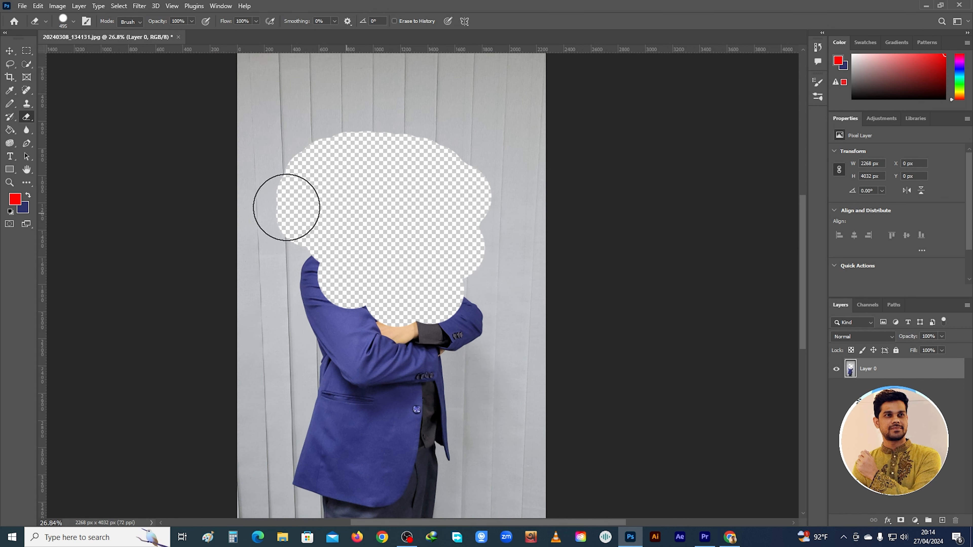
Undo all eraser strokes and the unlocking of the photo layer to restore the locked Background
right_click(26, 116)
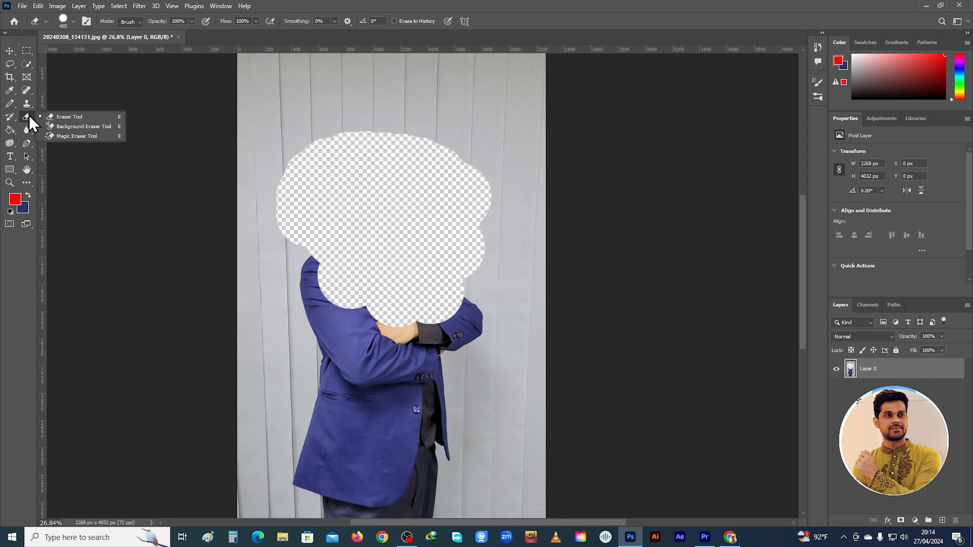
key("ctrl+z")
key("ctrl+z")
key("ctrl+z")
key("ctrl+z")
key("ctrl+z")
key("ctrl+z")
key("ctrl+z")
key("ctrl+z")
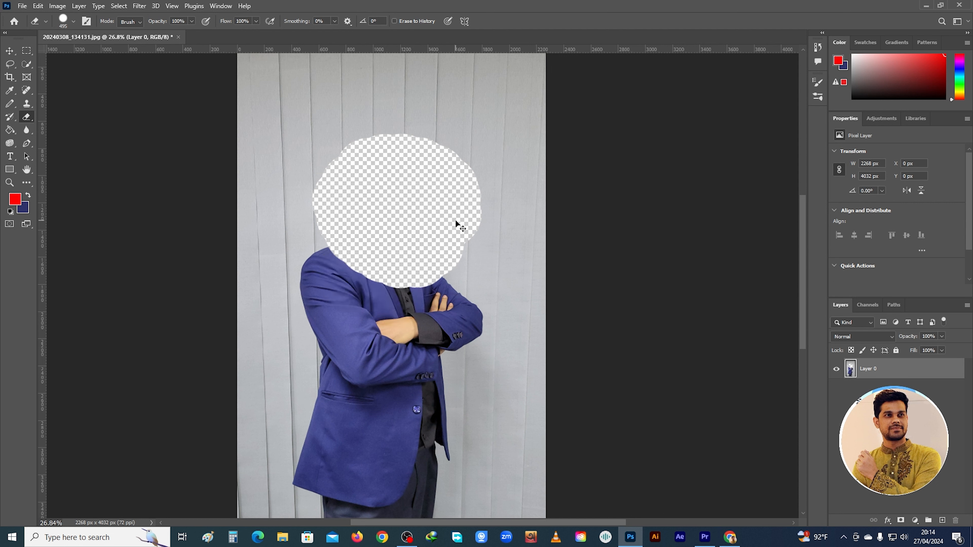
key("ctrl+z")
key("ctrl+z")
key("ctrl+z")
key("ctrl+z")
key("ctrl+z")
key("ctrl+z")
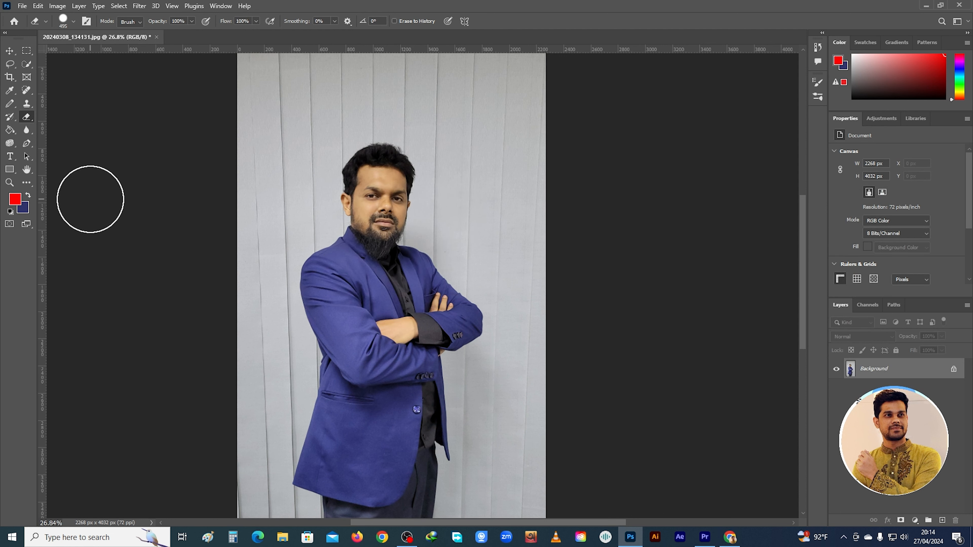
Try the 119 px Background Eraser on the wall beside the head and on the hair, and undo it
right_click(26, 116)
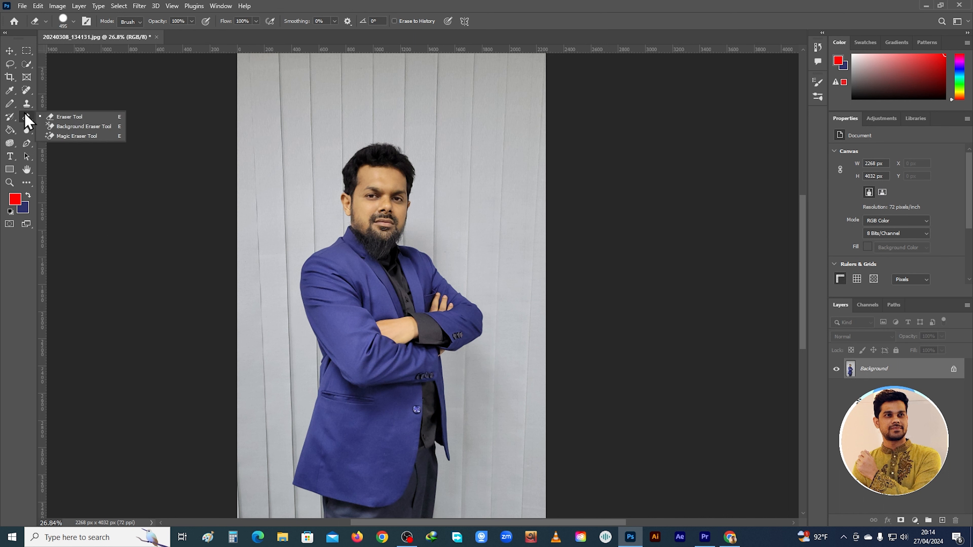
left_click(85, 126)
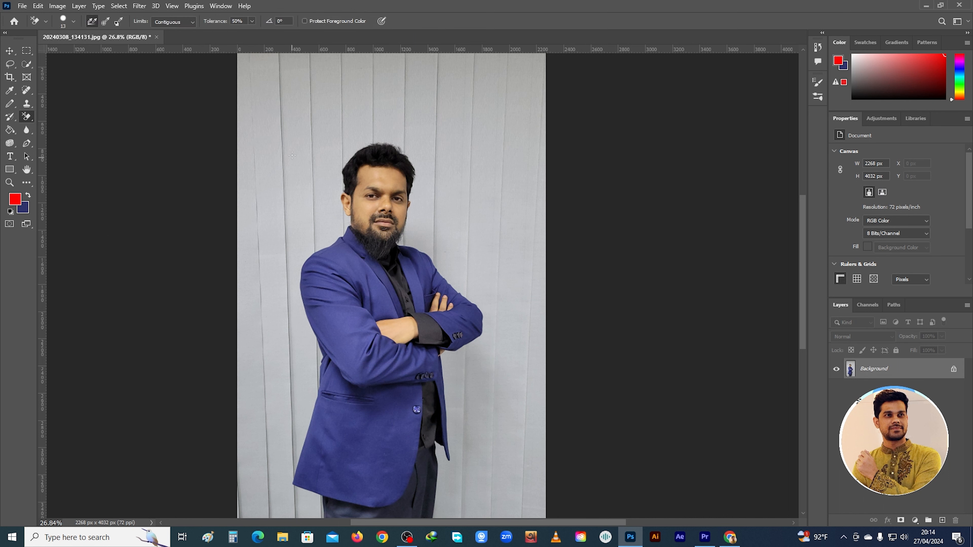
right_click(299, 144)
mouse_move(286, 158)
left_mouse_down()
mouse_move(321, 131)
mouse_move(281, 163)
mouse_move(331, 165)
mouse_move(311, 172)
mouse_move(324, 169)
mouse_move(294, 165)
mouse_move(324, 159)
left_mouse_up()
left_click(366, 164)
key("ctrl+z")
key("ctrl+z")
Choose the Object Selection tool and preview its automatic outline around the man
right_click(30, 117)
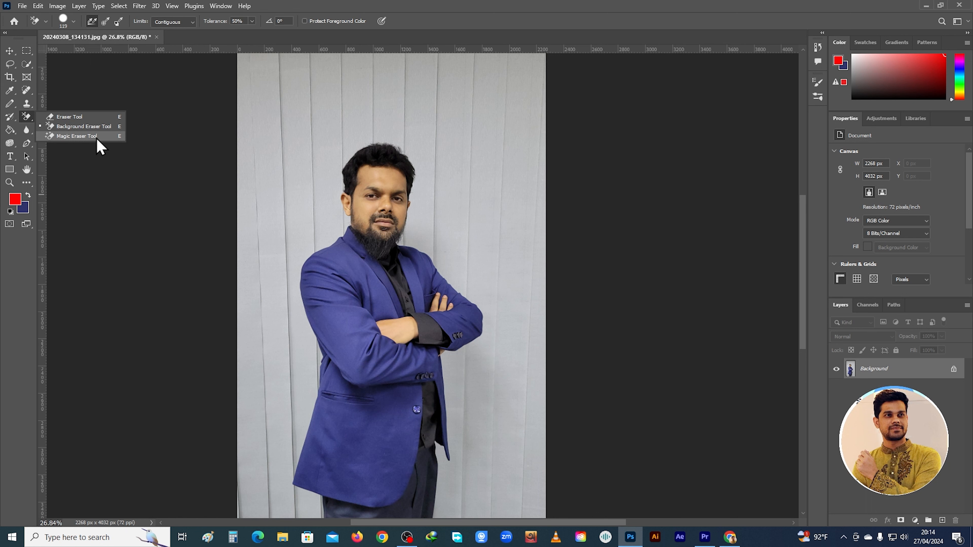
left_click(27, 65)
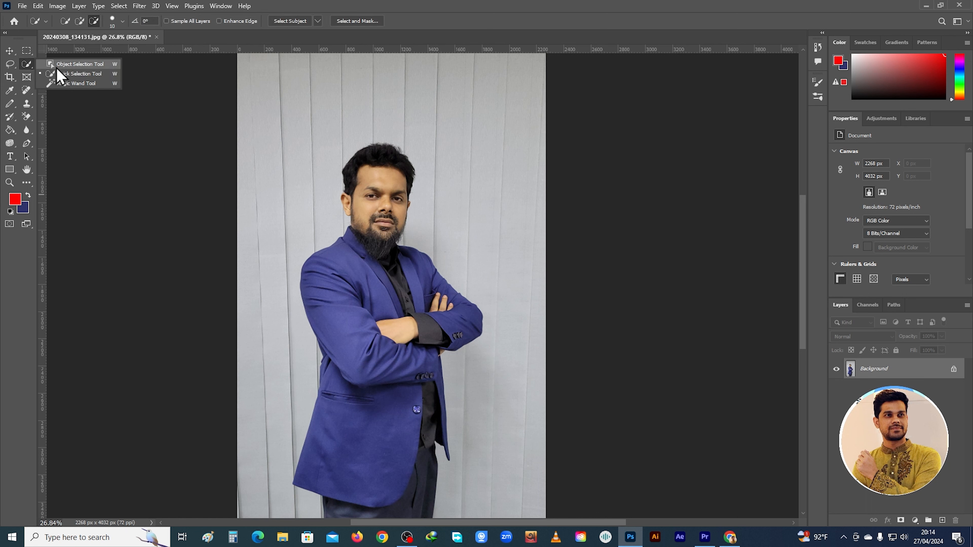
left_click(80, 64)
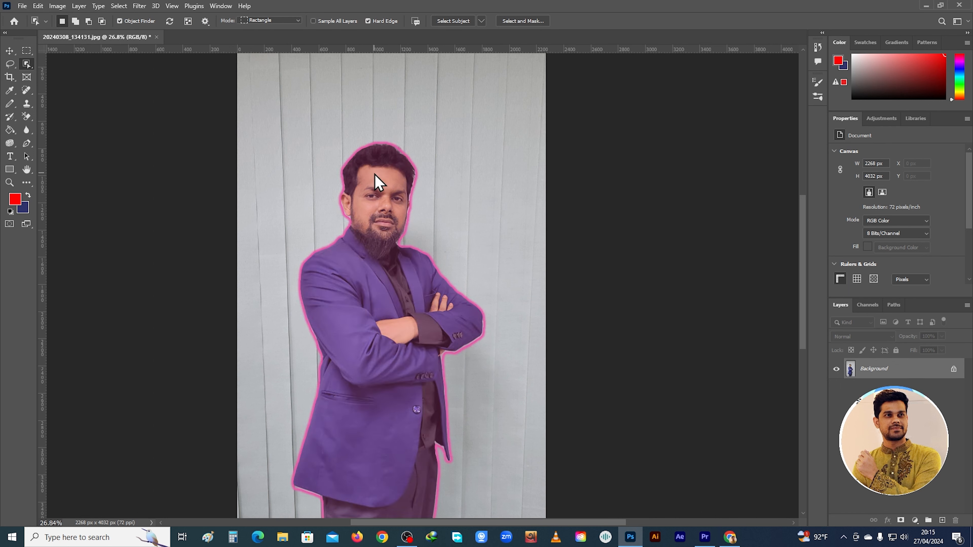
Select the facial skin with the Magic Wand at tolerance 32, adding neighbouring areas, and clear the selection
right_click(28, 65)
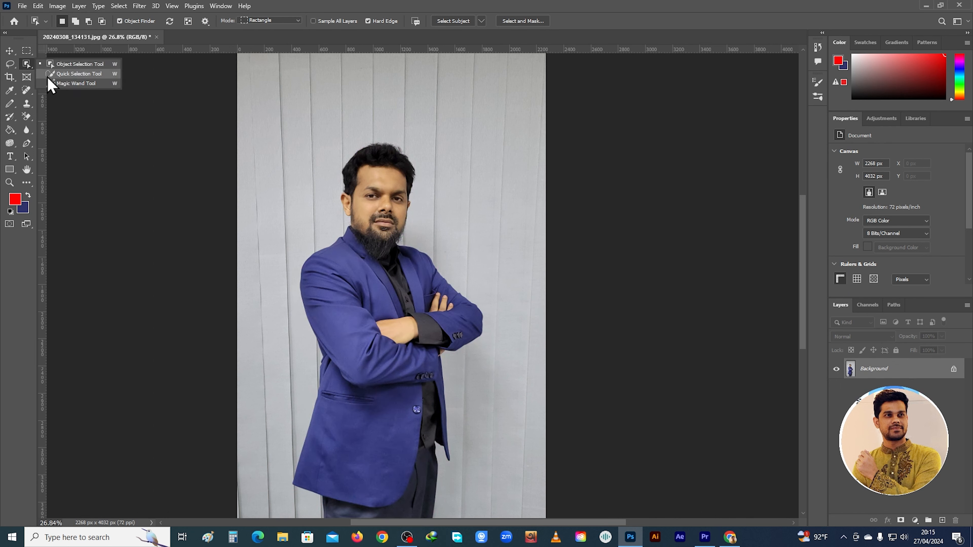
left_click(61, 87)
left_click(374, 177)
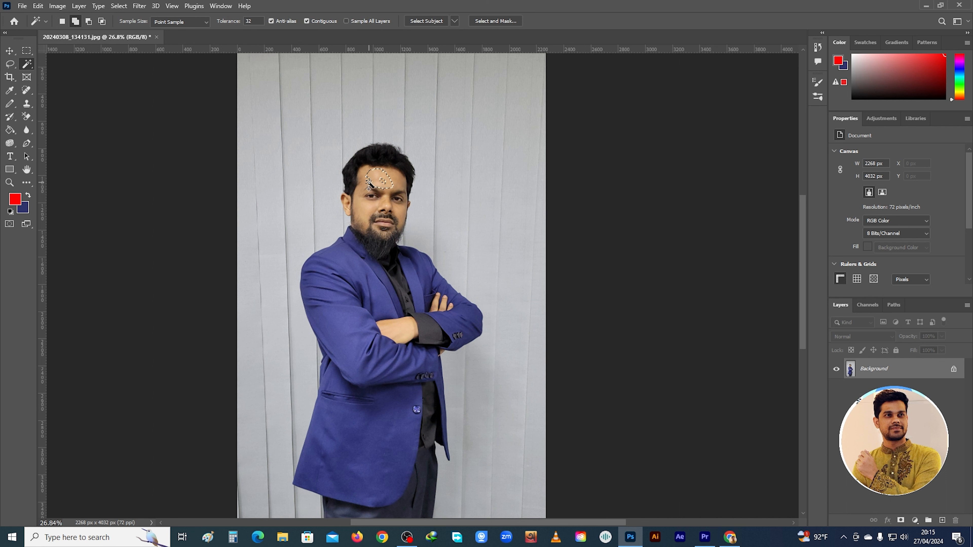
left_click(395, 184, "shift")
left_click(119, 6)
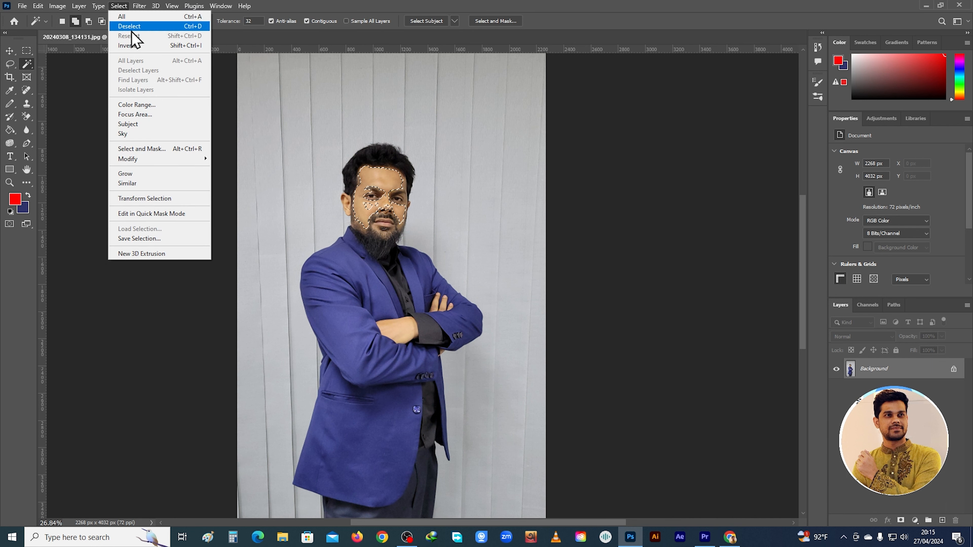
left_click(129, 26)
Erase the facial skin and the forearm with the Magic Eraser at tolerance 32, and undo these erasures
left_click(26, 116)
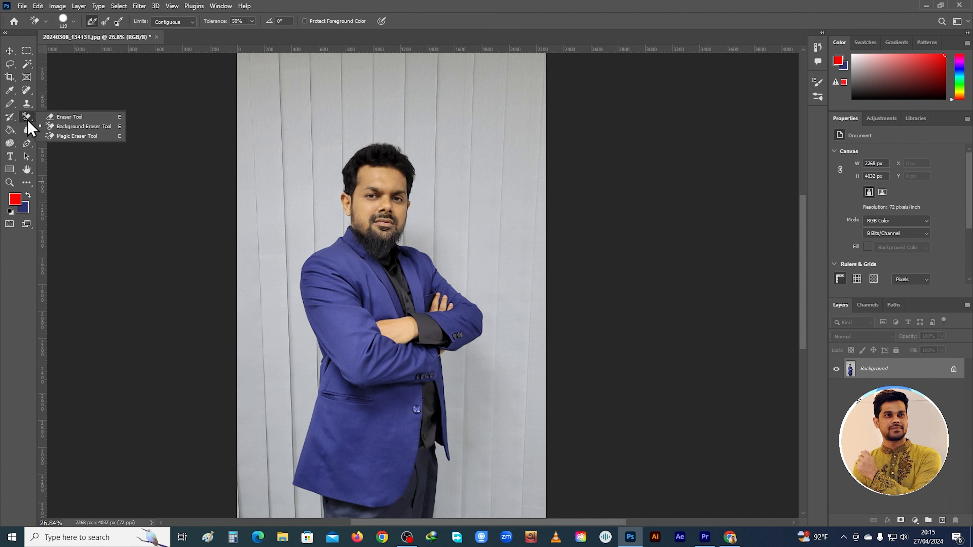
left_click(72, 136)
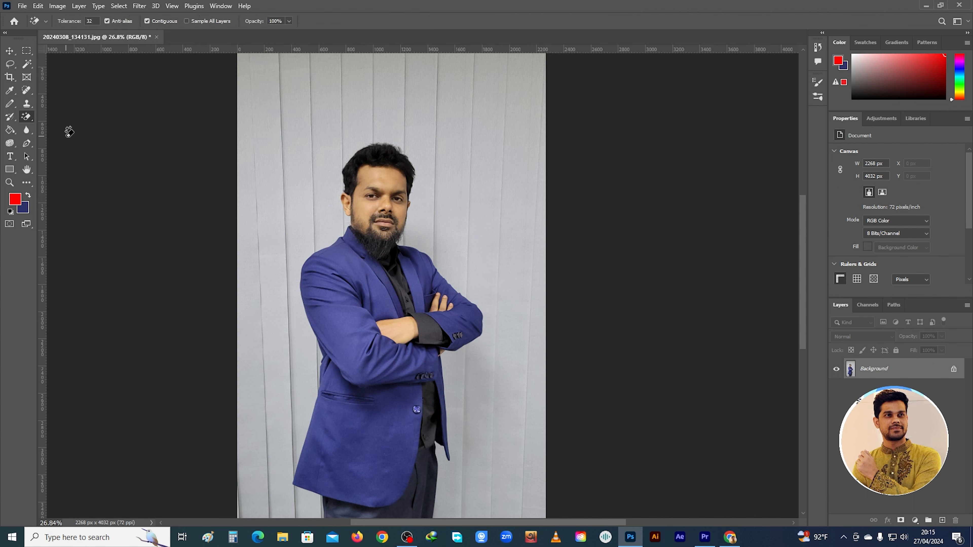
left_click(389, 178)
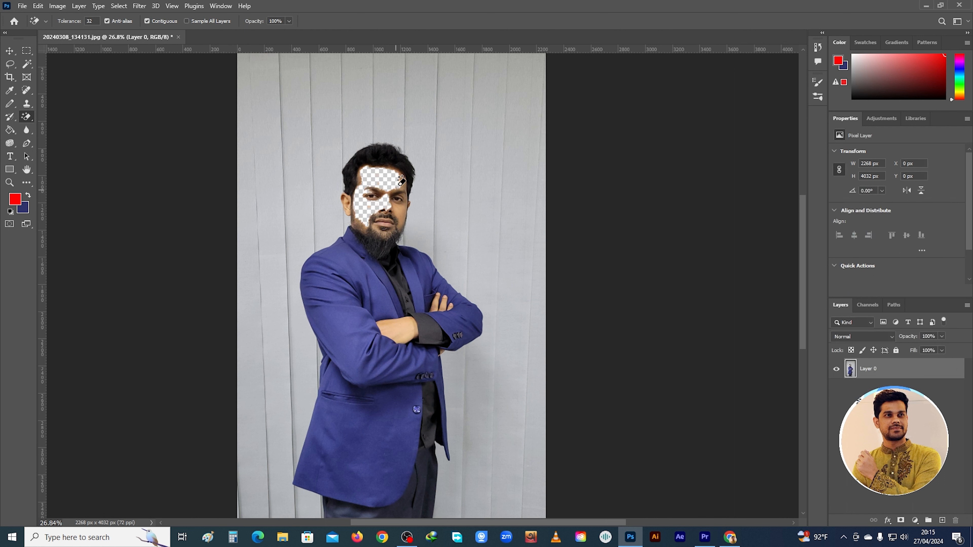
left_click(404, 228)
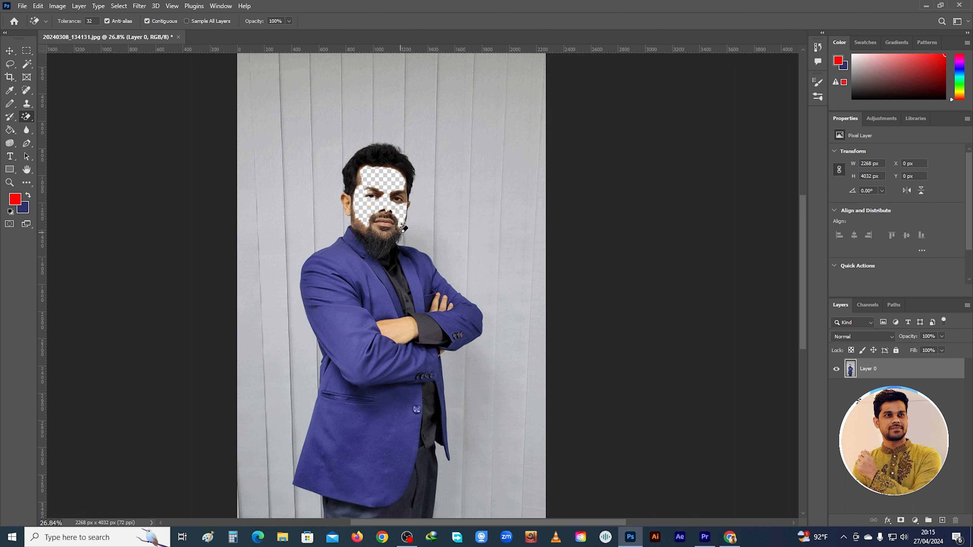
left_click(406, 332)
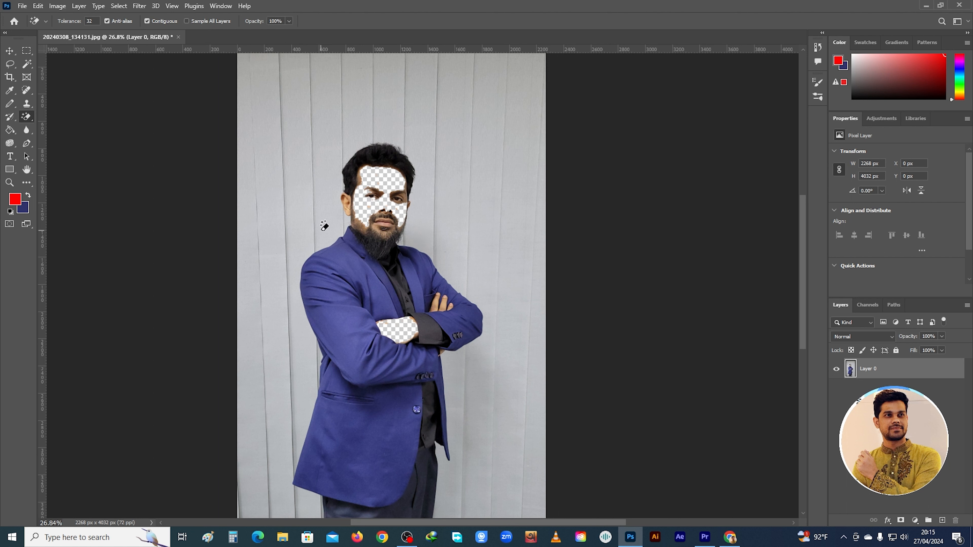
key("ctrl+z")
key("ctrl+z")
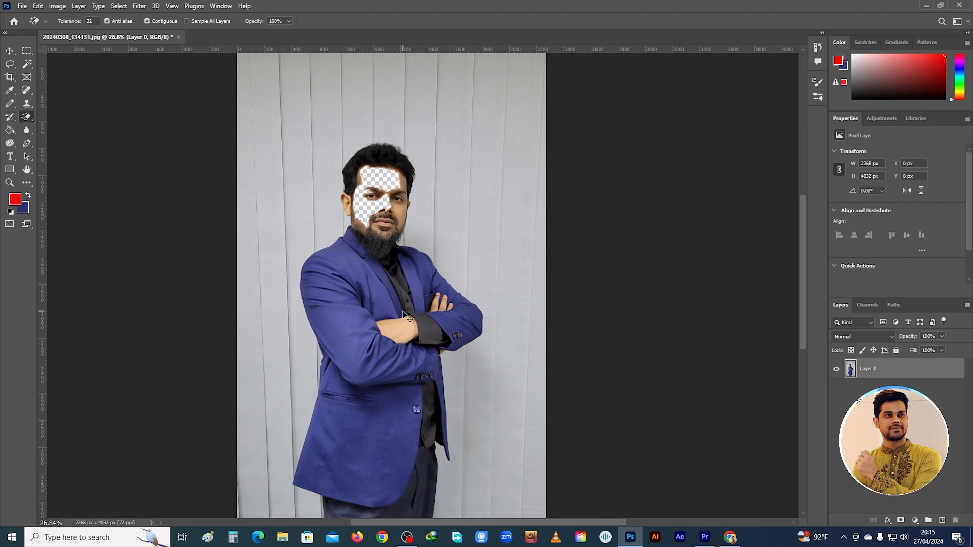
key("ctrl+z")
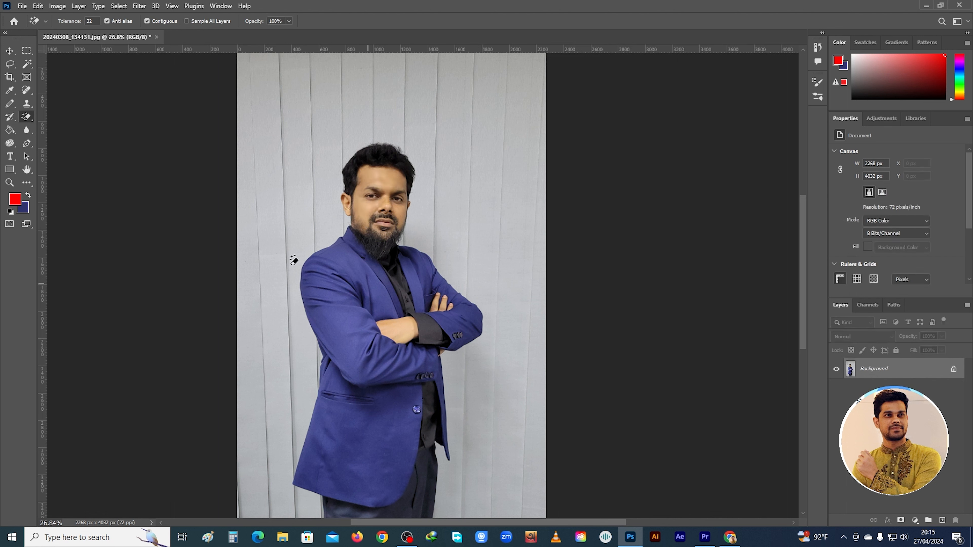
Draw a red-to-navy linear gradient from above the head down to the forearm over the photo, and undo it
left_click(14, 128)
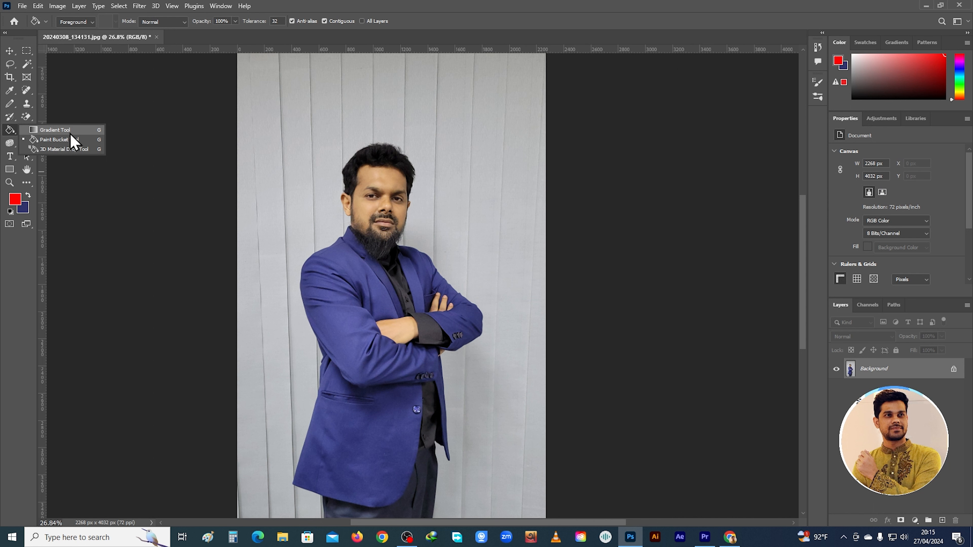
left_click(41, 131)
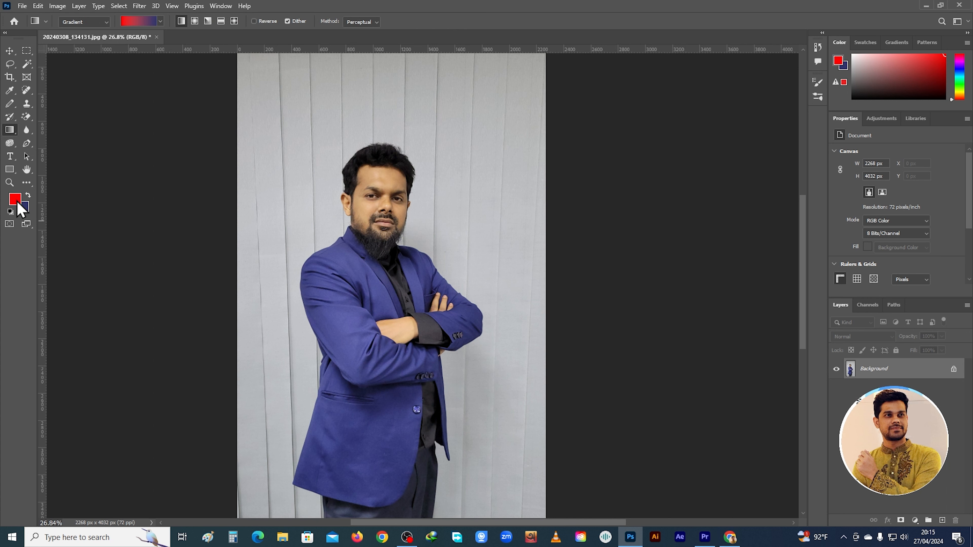
left_click_drag(330, 123, 380, 332)
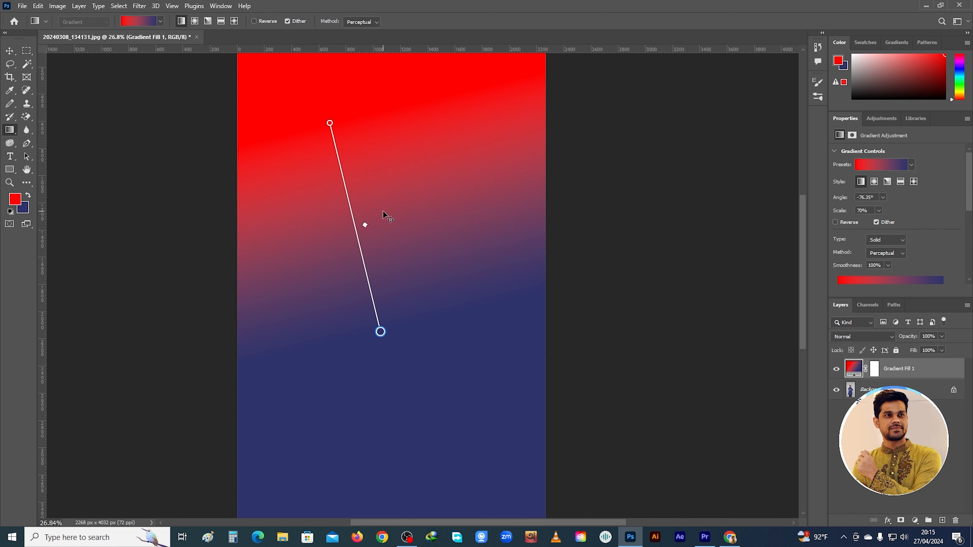
key("ctrl+z")
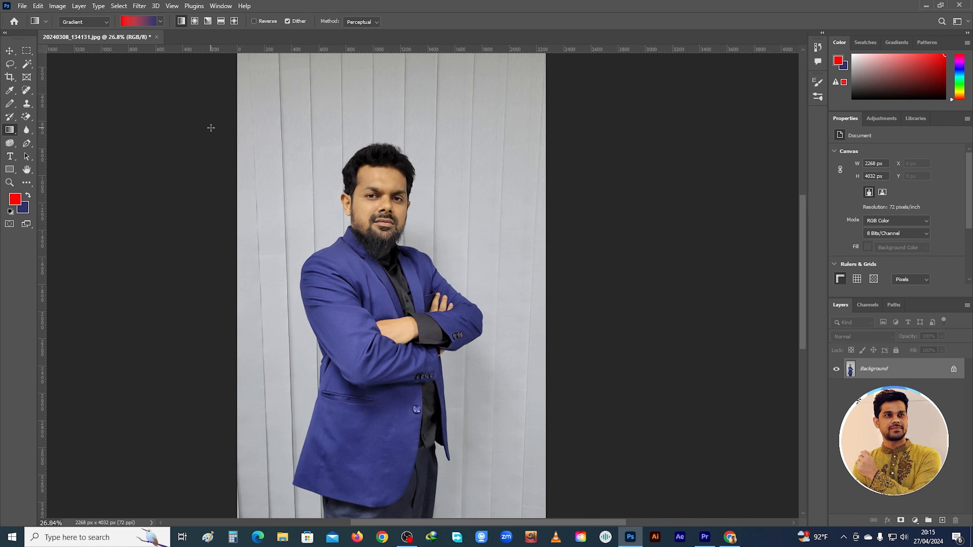
Create a new 1920 x 3000 px document at 72 ppi with RGB Color and a white background
key("ctrl+n")
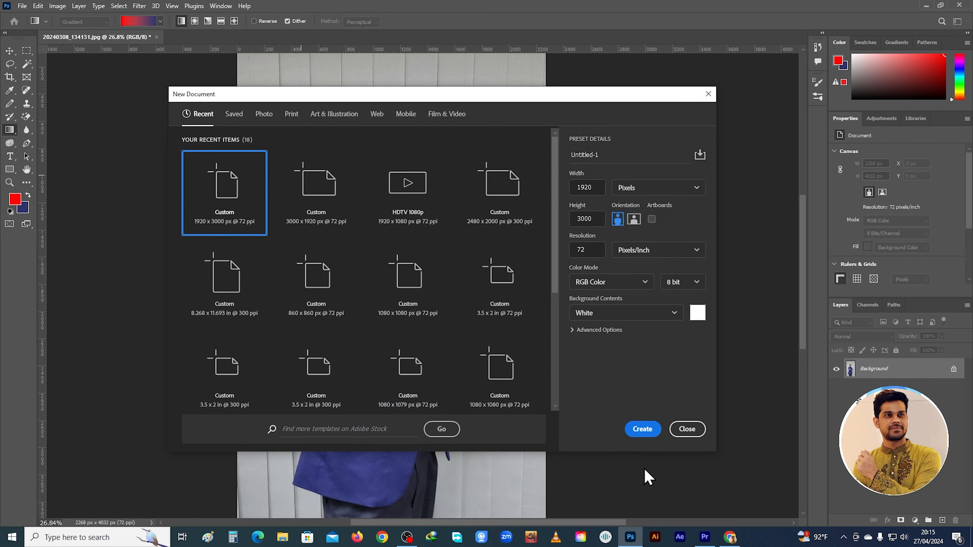
left_click(642, 429)
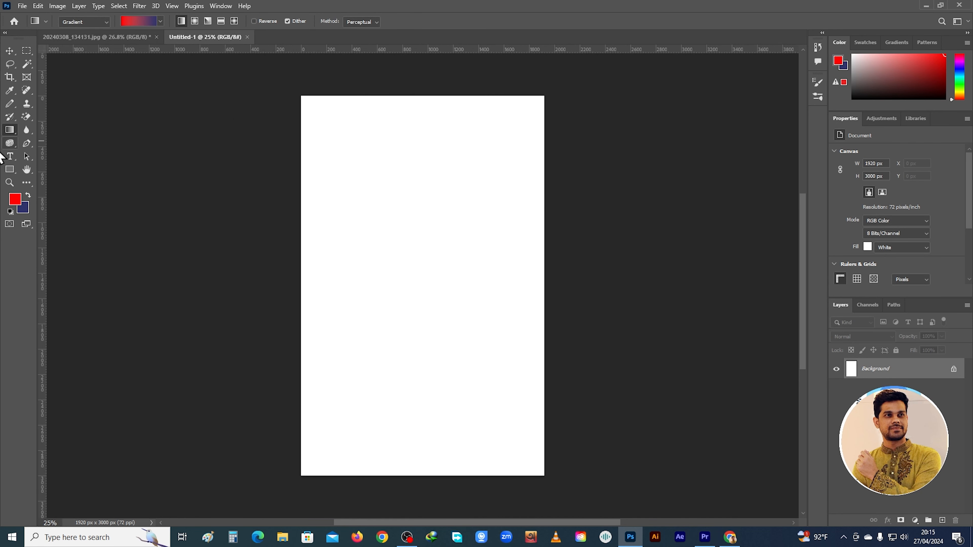
left_click(26, 51)
left_click_drag(361, 183, 478, 265)
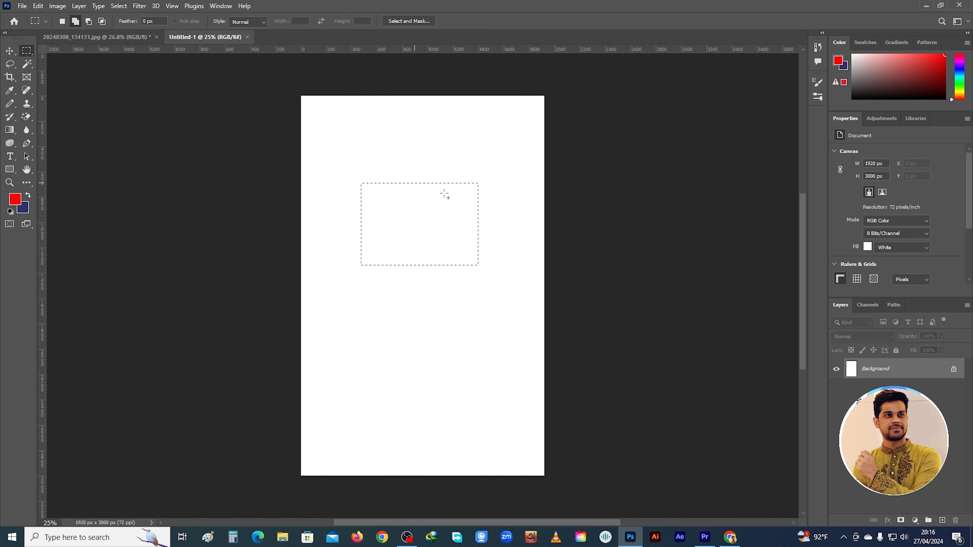
right_click(862, 372)
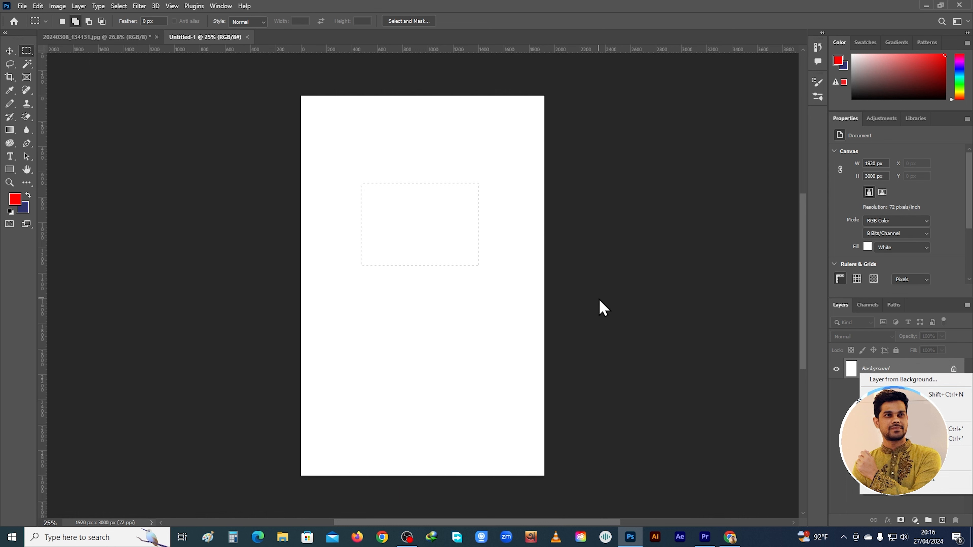
left_click(119, 6)
left_click(123, 26)
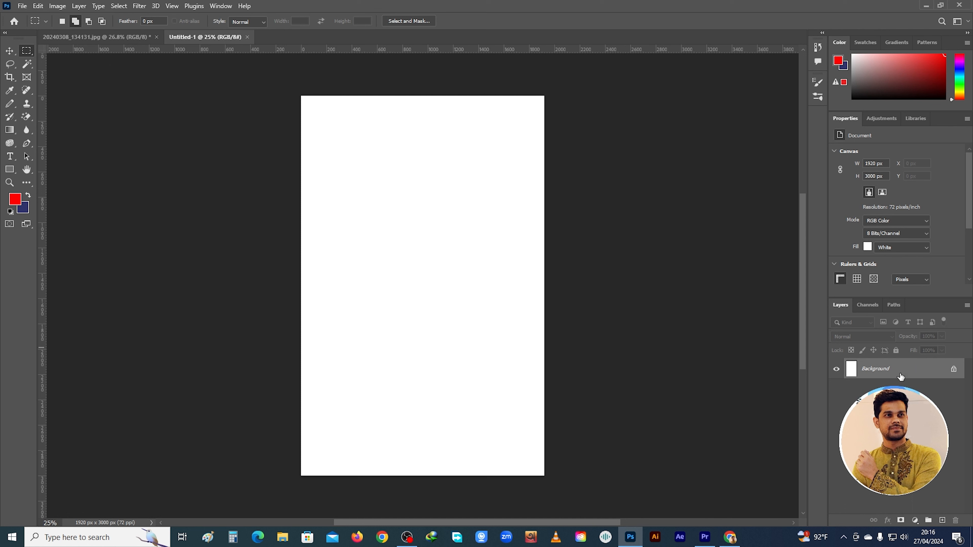
Duplicate the Background layer as Background copy in the same document
right_click(865, 369)
left_click(862, 395)
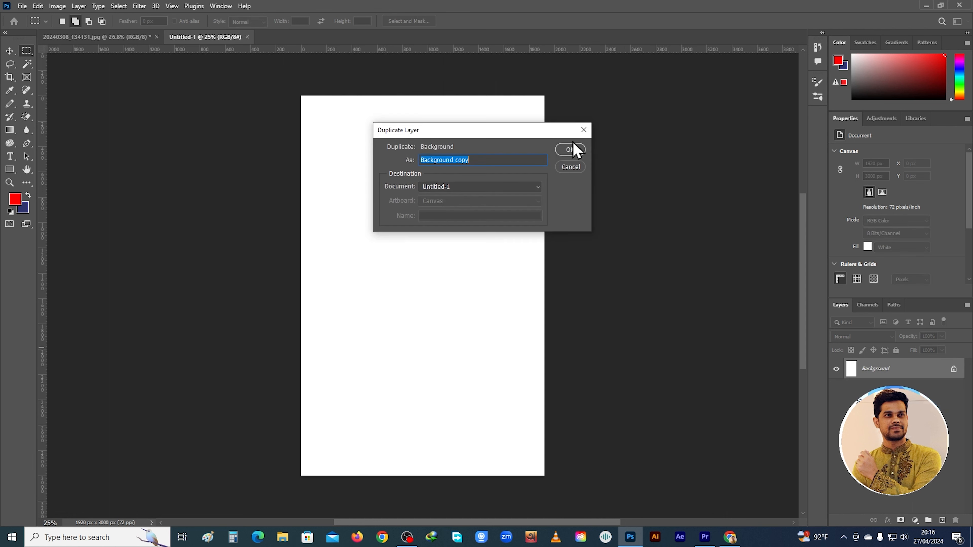
left_click(569, 149)
Select a rectangle about 932 x 608 px in the canvas's upper middle and fill it with a diagonal red-to-navy linear gradient
right_click(22, 54)
left_click(65, 54)
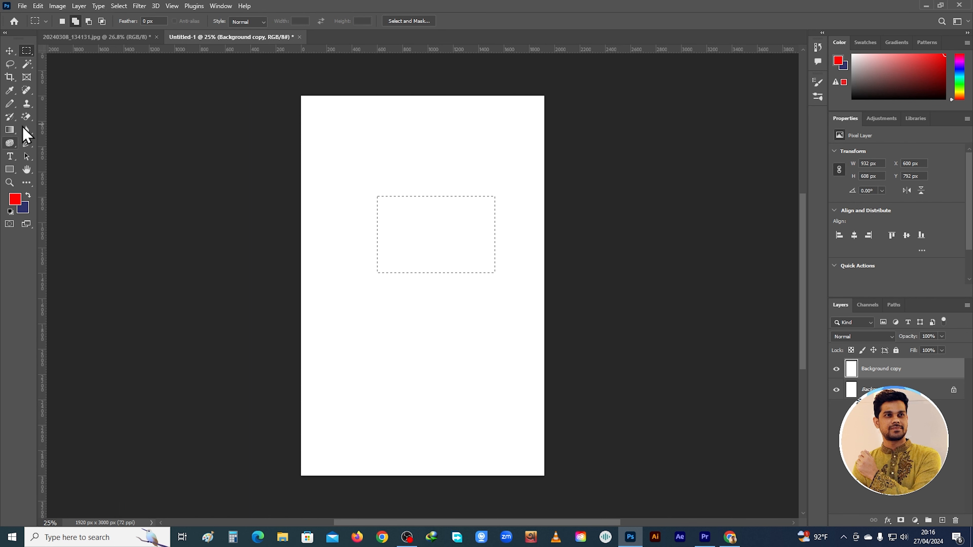
left_click(13, 132)
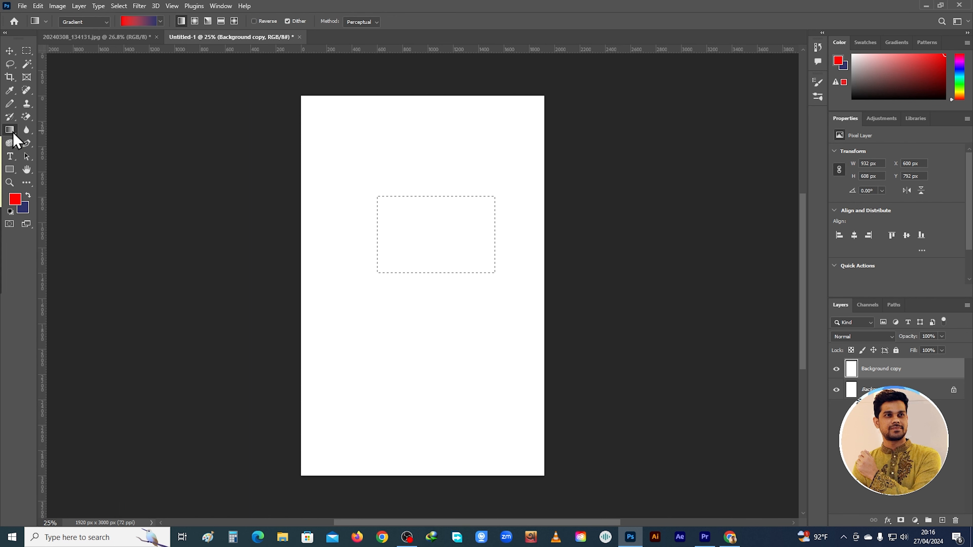
left_click_drag(396, 207, 440, 244)
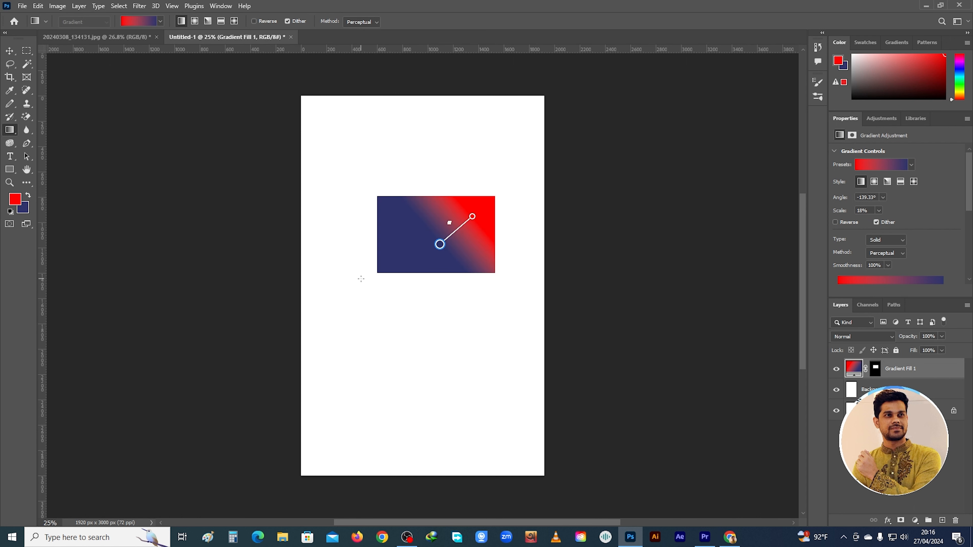
Set the foreground color to turquoise #00ffd8 and redraw the rectangle's linear gradient as a short, steep downward diagonal
left_click(15, 199)
left_click(456, 315)
left_click(469, 299)
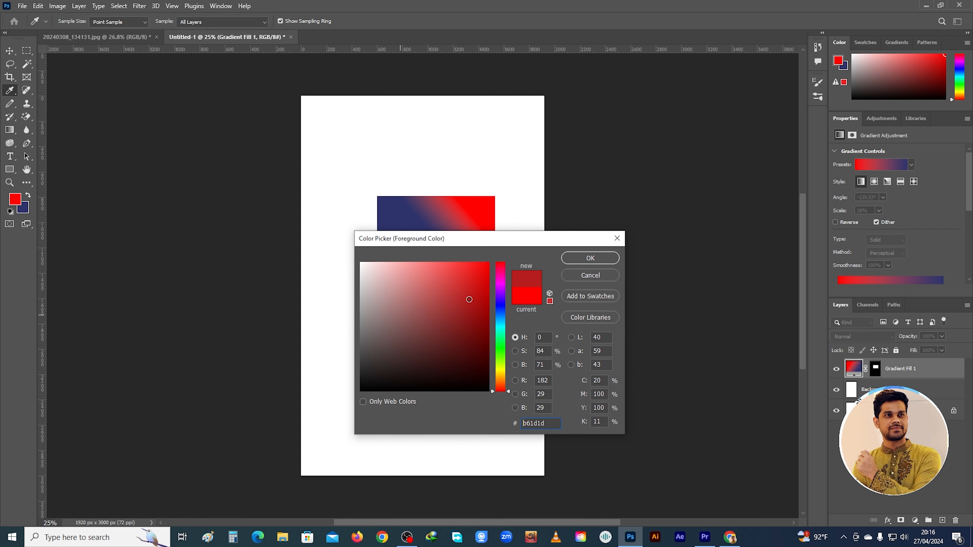
left_click(501, 340)
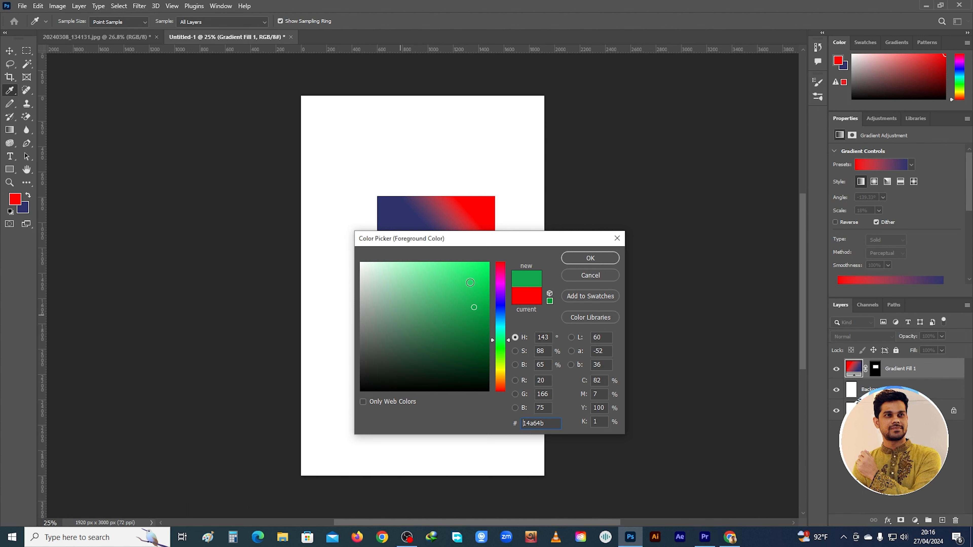
left_click(526, 303)
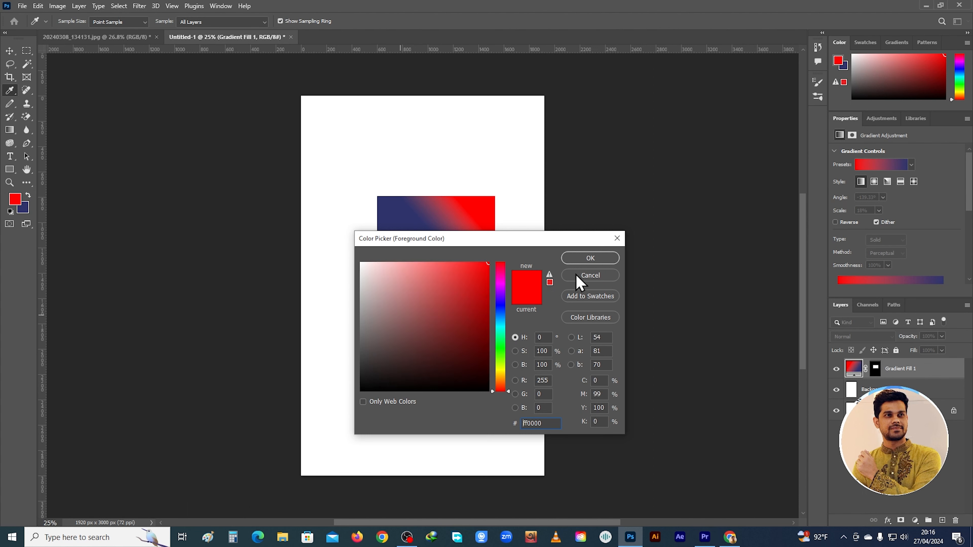
left_click(500, 330)
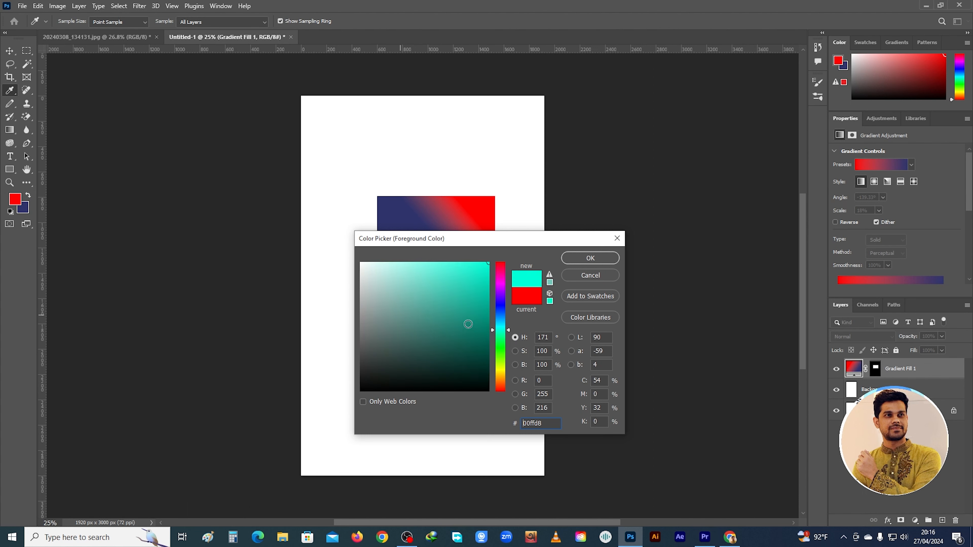
left_click(589, 258)
key("g")
left_click_drag(408, 220, 661, 249)
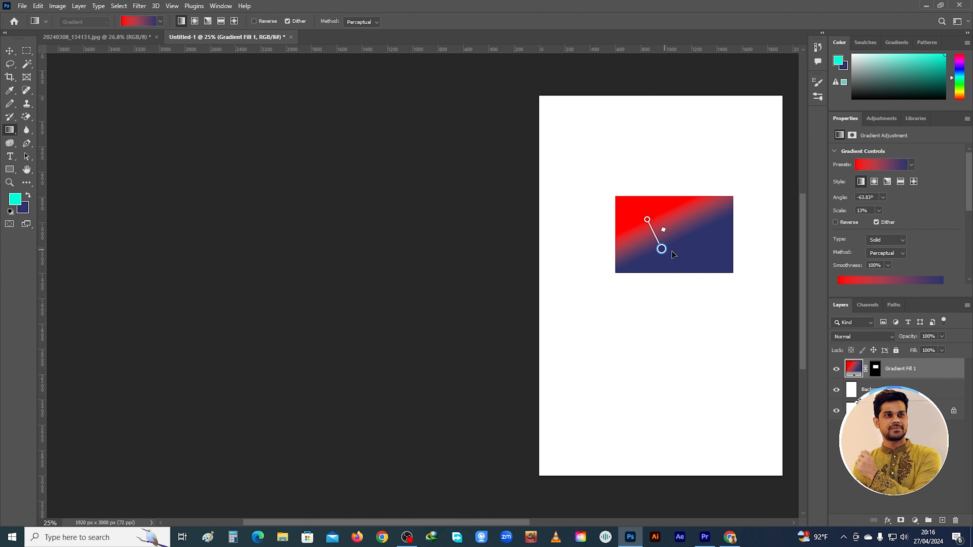
Set the background color to very dark navy #050724
left_click(26, 211)
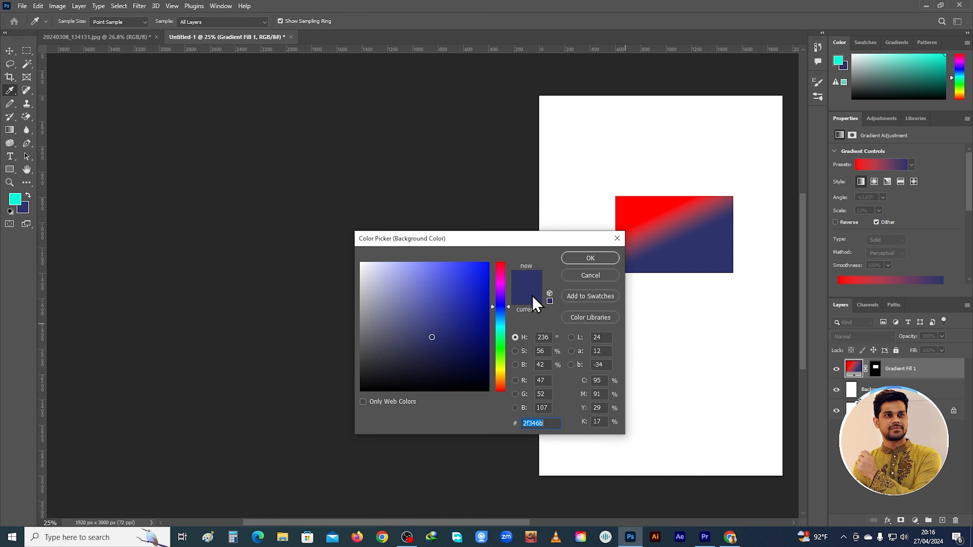
left_click(470, 372)
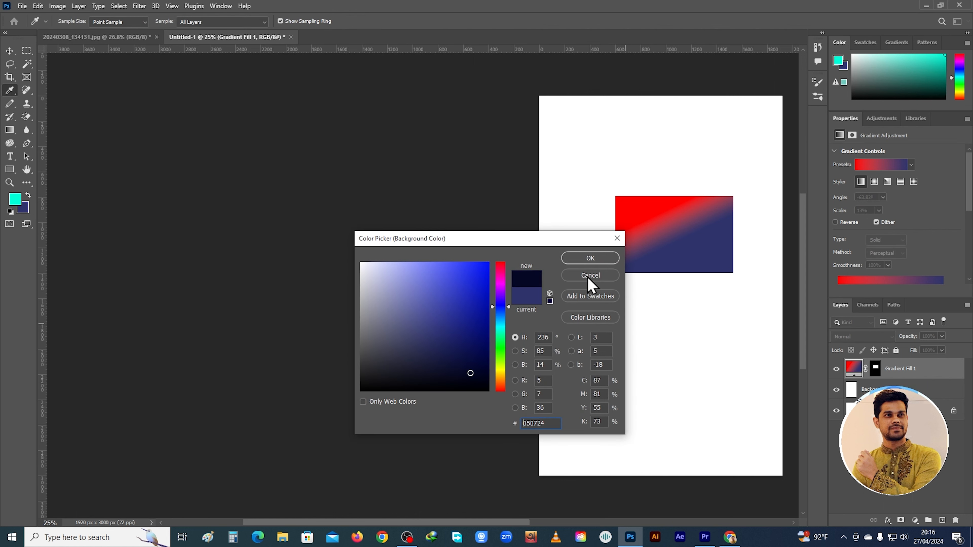
left_click(592, 261)
Recolor the gradient's red end turquoise and redraw the gradient almost vertically across the rectangle, at about -82° and 11% scale
left_click_drag(650, 226, 640, 220)
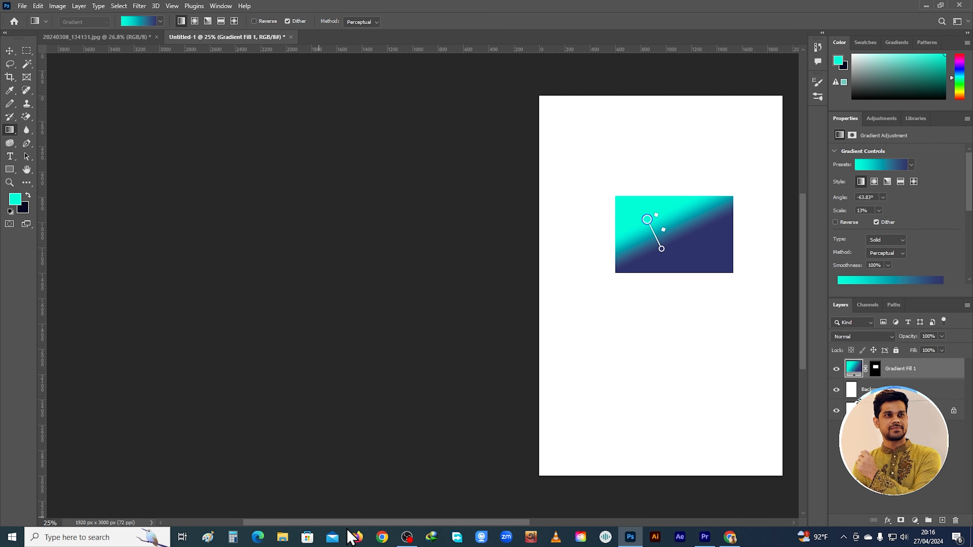
left_click_drag(402, 523, 472, 525)
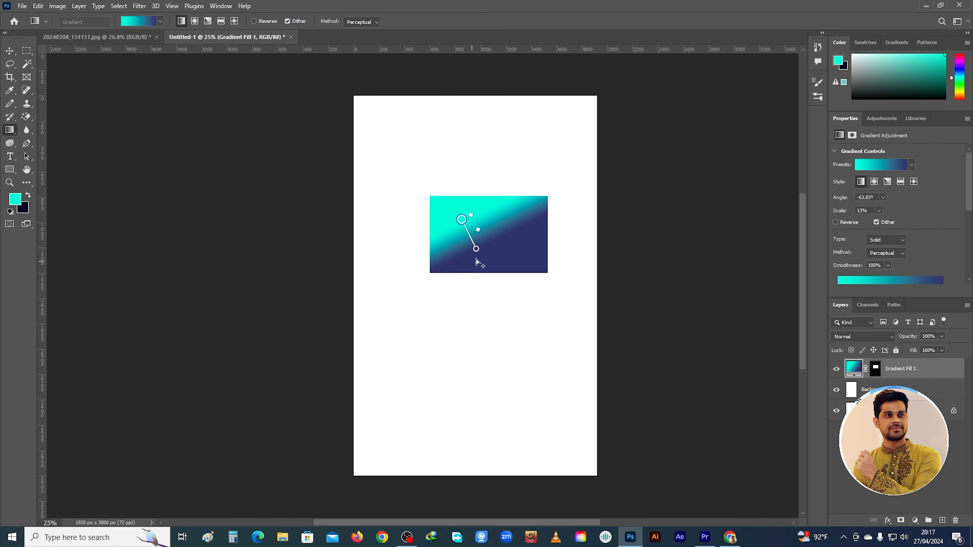
left_click_drag(507, 211, 502, 250)
left_click_drag(455, 217, 459, 242)
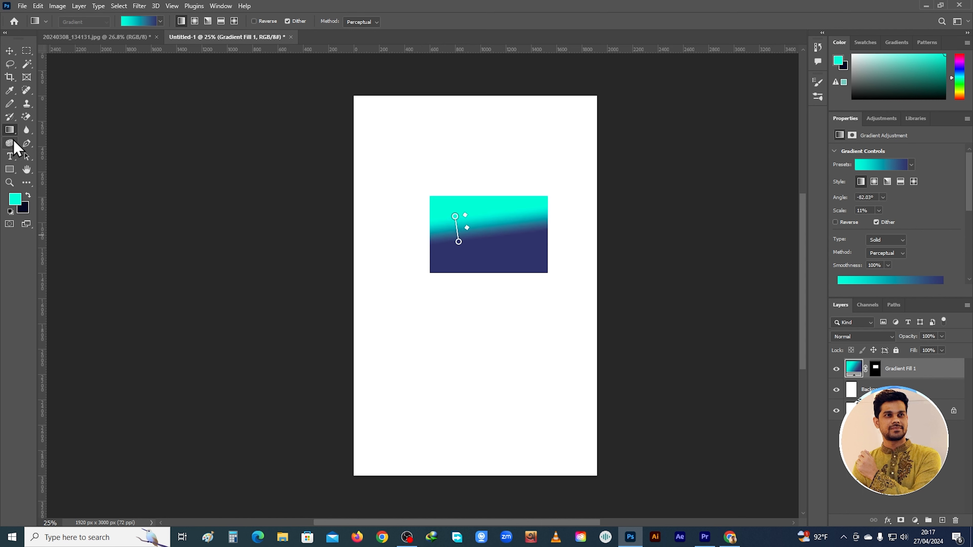
Activate the Blur Tool and switch to the portrait photo document 20240308_134131.jpg
left_click(26, 131)
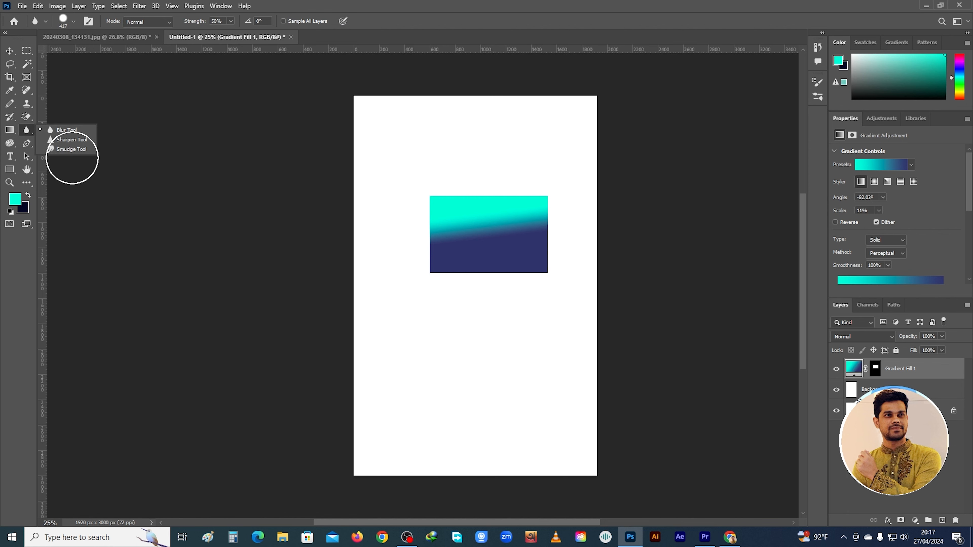
left_click(109, 37)
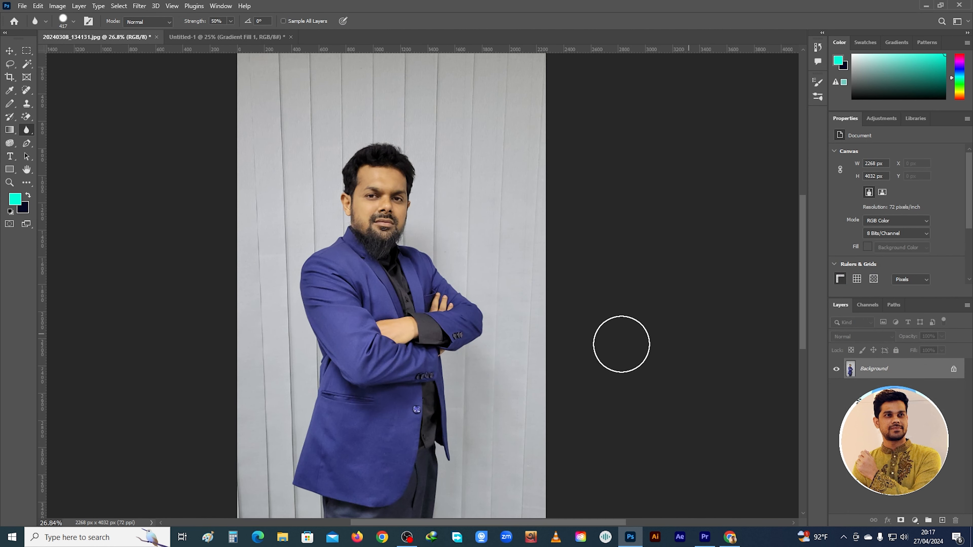
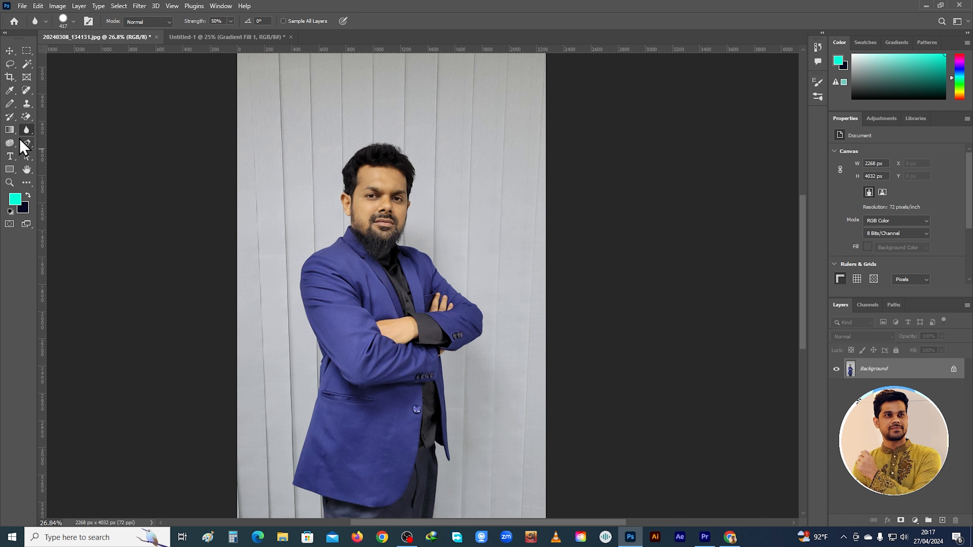
Activate the Blur Tool and duplicate the Background layer as Background copy
right_click(26, 130)
left_click(62, 132)
right_click(31, 130)
left_click(88, 130)
scroll(406, 231, "up", 4)
right_click(855, 373)
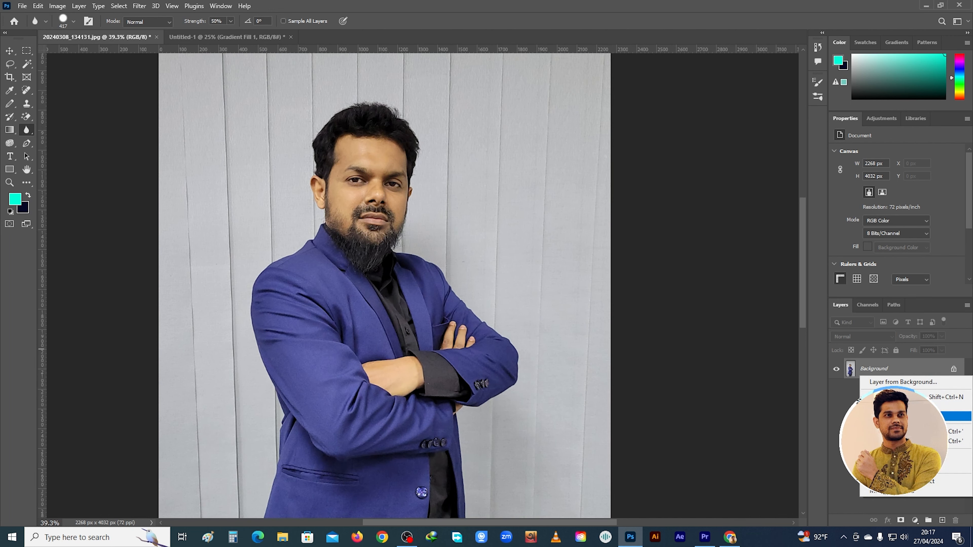
left_click(900, 416)
left_click(570, 151)
Blur the man's face on the Background copy layer with the Blur Tool at 50% strength
scroll(402, 228, "up", 1)
mouse_move(347, 201)
left_mouse_down()
mouse_move(341, 170)
mouse_move(374, 209)
mouse_move(339, 144)
mouse_move(356, 221)
mouse_move(393, 165)
mouse_move(374, 158)
mouse_move(375, 167)
mouse_move(372, 136)
mouse_move(330, 179)
mouse_move(342, 205)
mouse_move(306, 214)
mouse_move(337, 231)
mouse_move(337, 197)
mouse_move(315, 208)
mouse_move(356, 236)
mouse_move(384, 230)
mouse_move(343, 162)
mouse_move(310, 192)
mouse_move(365, 197)
mouse_move(347, 258)
mouse_move(367, 250)
mouse_move(310, 181)
mouse_move(304, 192)
mouse_move(329, 180)
mouse_move(337, 216)
mouse_move(413, 217)
left_mouse_up()
scroll(418, 223, "down", 3)
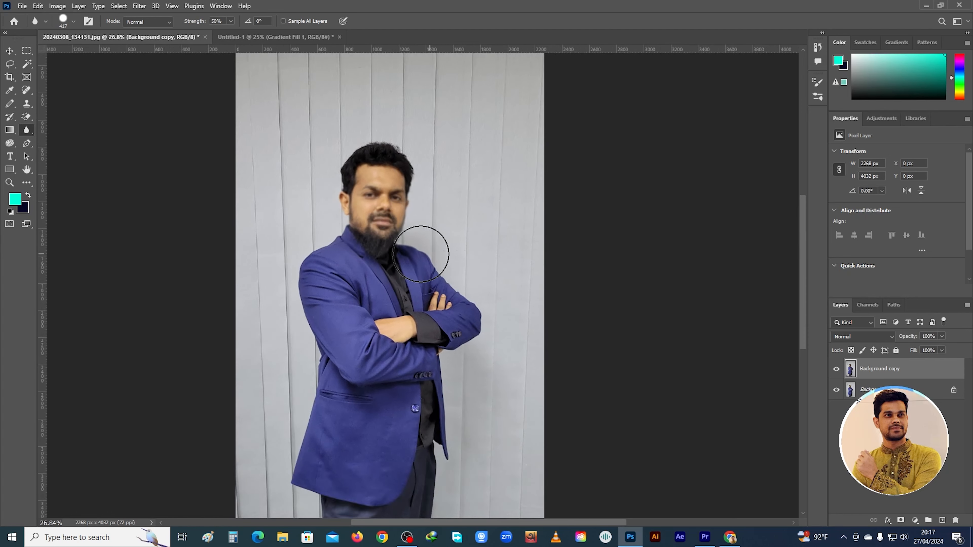
Toggle the visibility of the Background copy layer repeatedly to compare the blurred face with the original
left_click(839, 373)
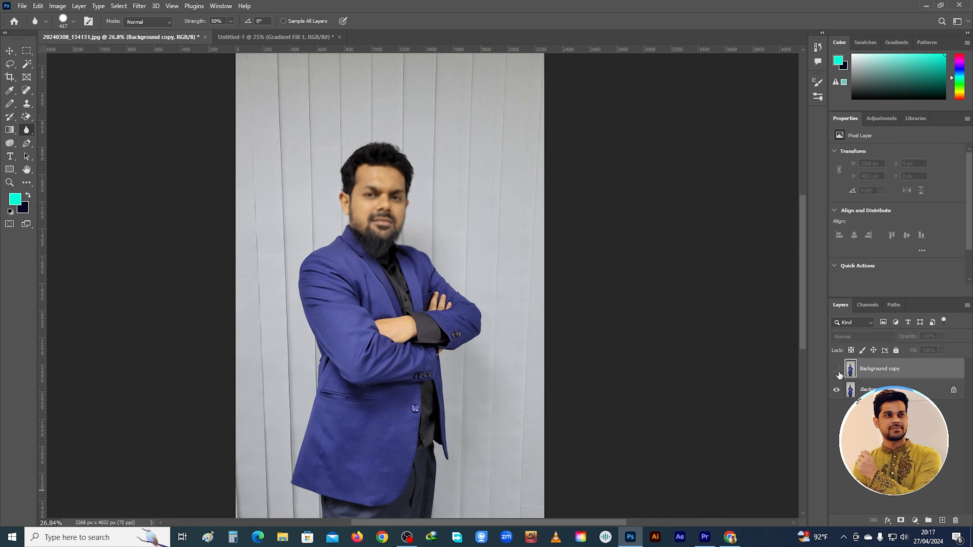
left_click(838, 373)
left_click(838, 372)
left_click(838, 373)
left_click(838, 372)
left_click(837, 369)
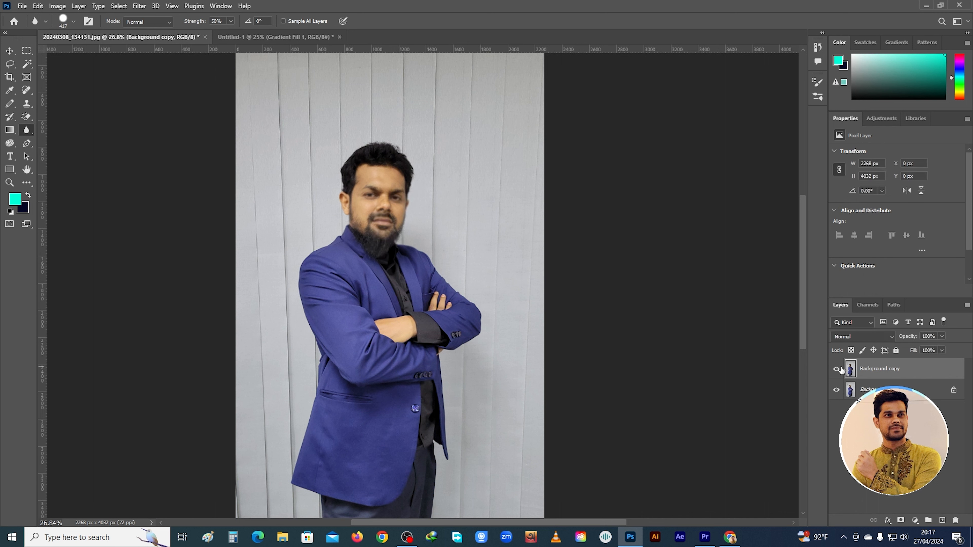
left_click(840, 369)
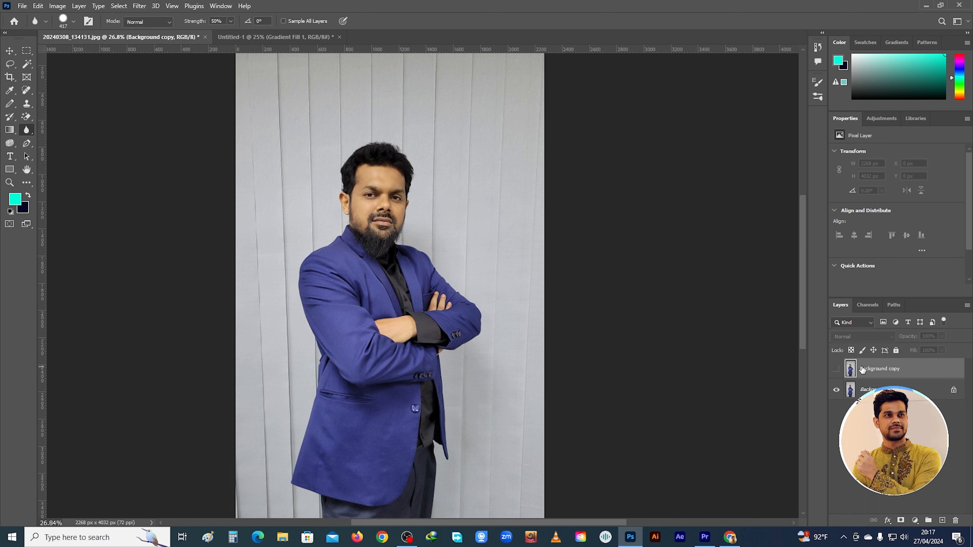
left_click(838, 373)
left_click(839, 371)
key("ctrl+comma")
key("ctrl+comma")
key("ctrl+comma")
key("ctrl+comma")
Try selecting the backdrop beside the man with the Magic Wand Tool at tolerance 32, and switch to subtracting from the selection
left_click(26, 64)
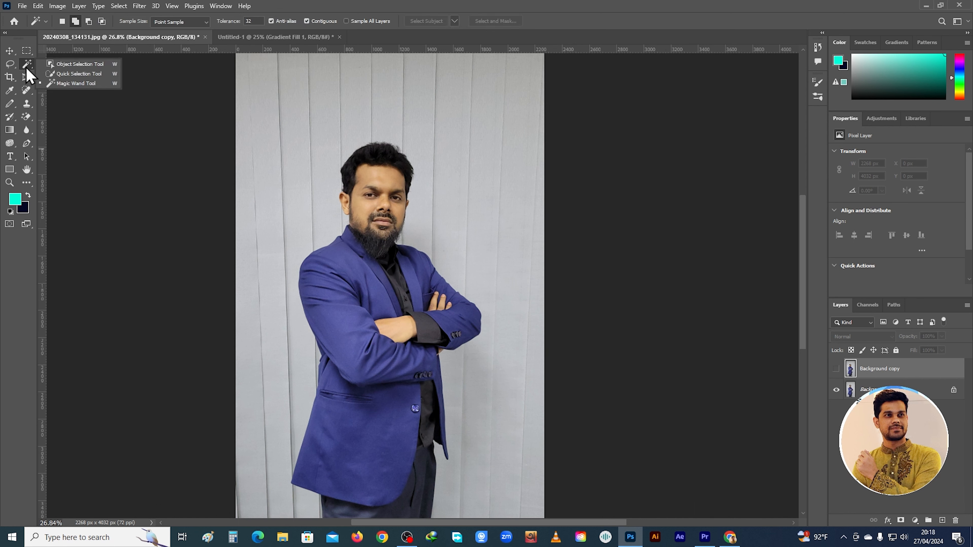
left_click(67, 83)
left_click(437, 171)
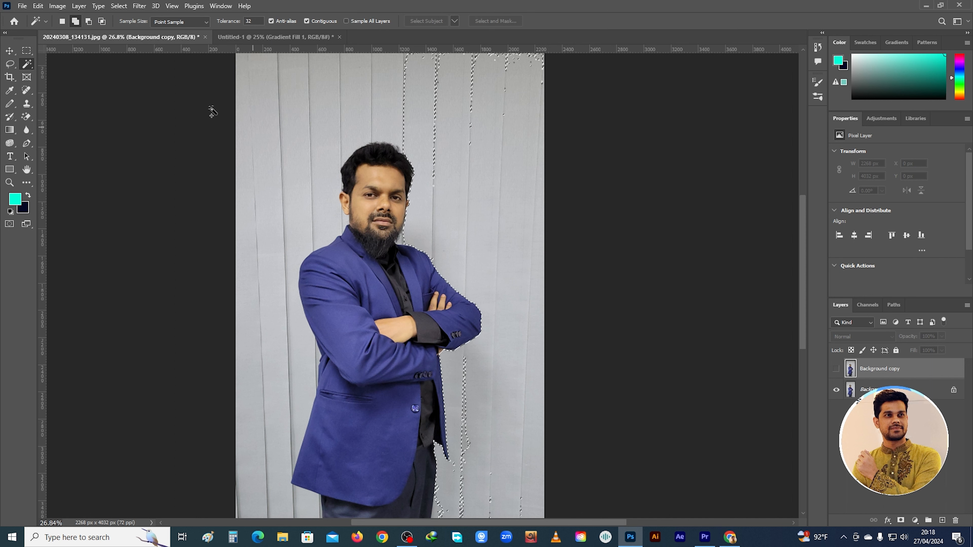
left_click(89, 21)
Try to select the backdrop beside the man's head with an Object Selection rectangle of about 694 × 648 px
right_click(27, 65)
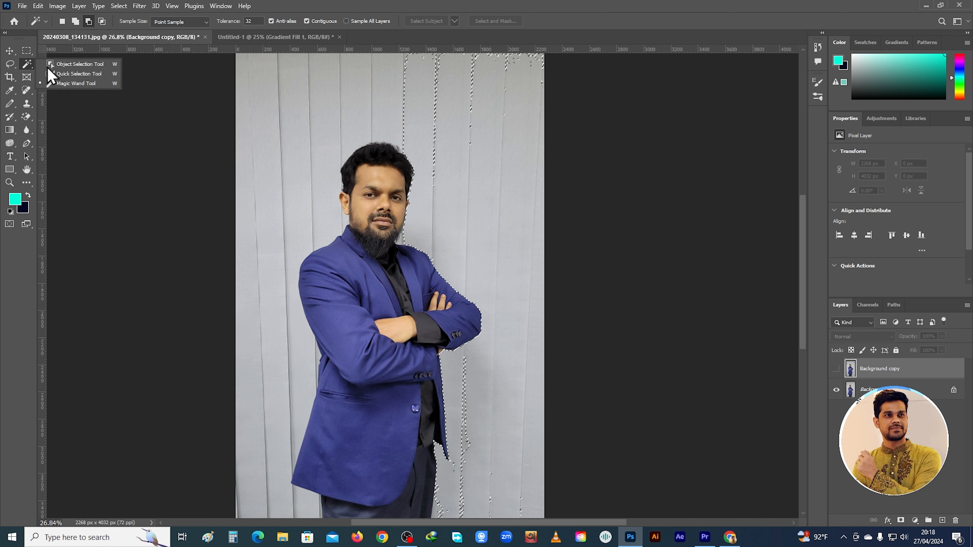
left_click(88, 65)
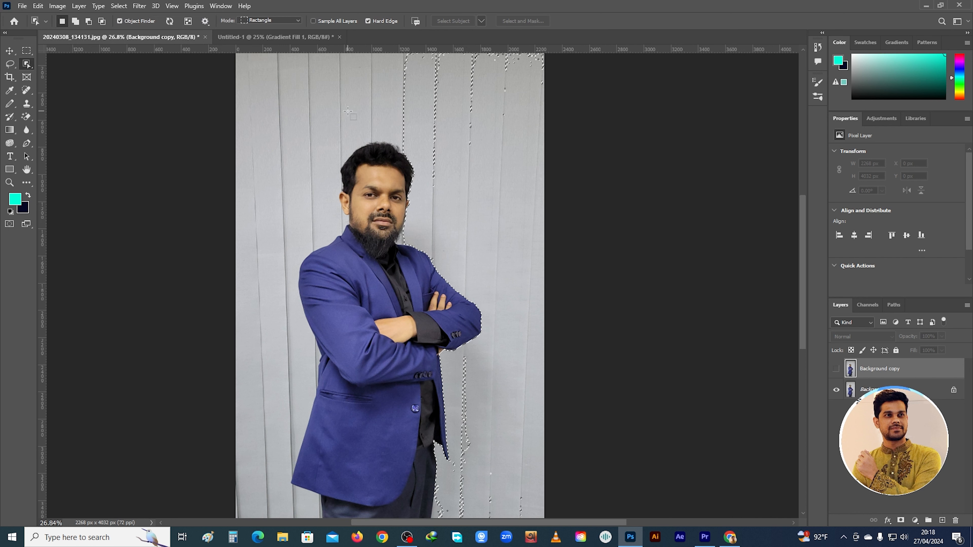
left_click_drag(348, 110, 254, 196)
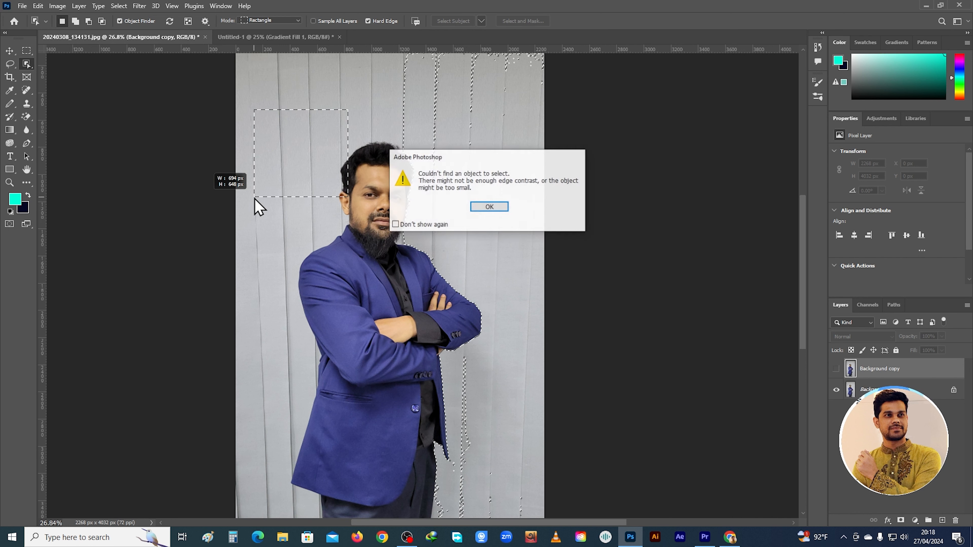
left_click(497, 206)
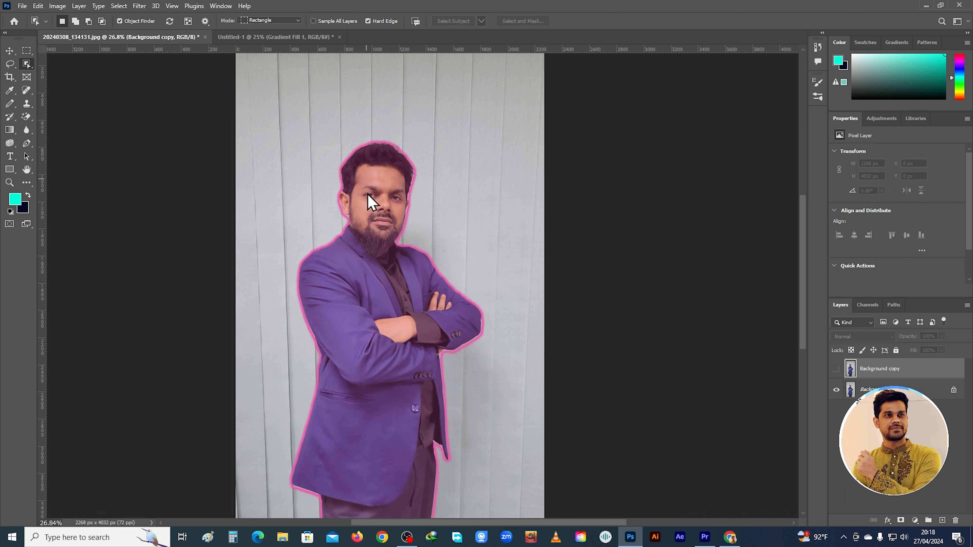
Select the whole man with the Object Selection Tool and invert the selection to cover the backdrop
left_click(368, 201)
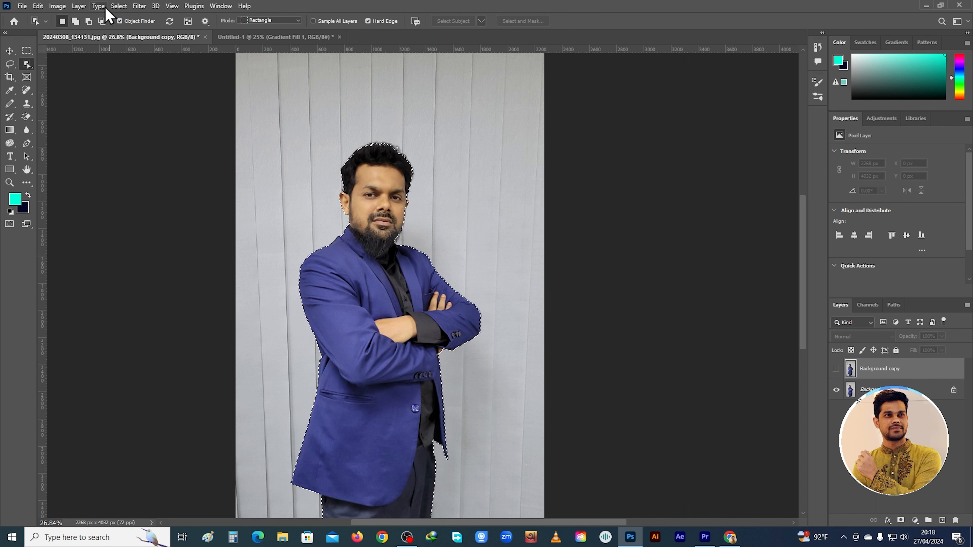
left_click(117, 6)
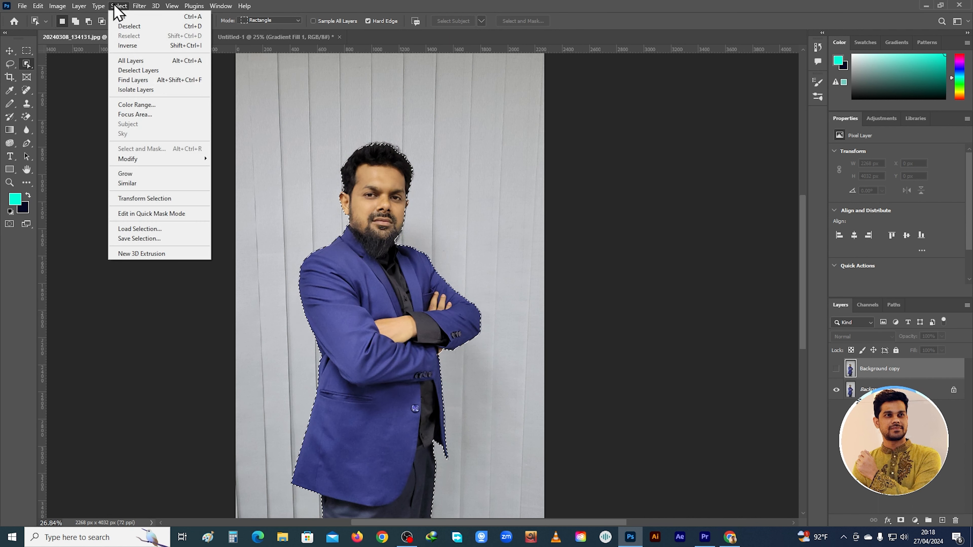
left_click(134, 48)
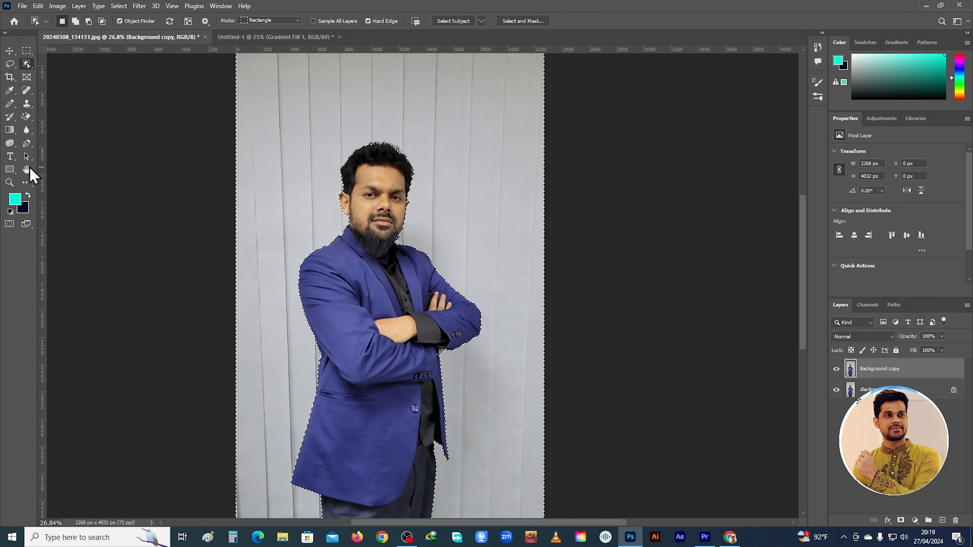
Activate the Blur Tool and set its brush size to 171 px
left_click(26, 131)
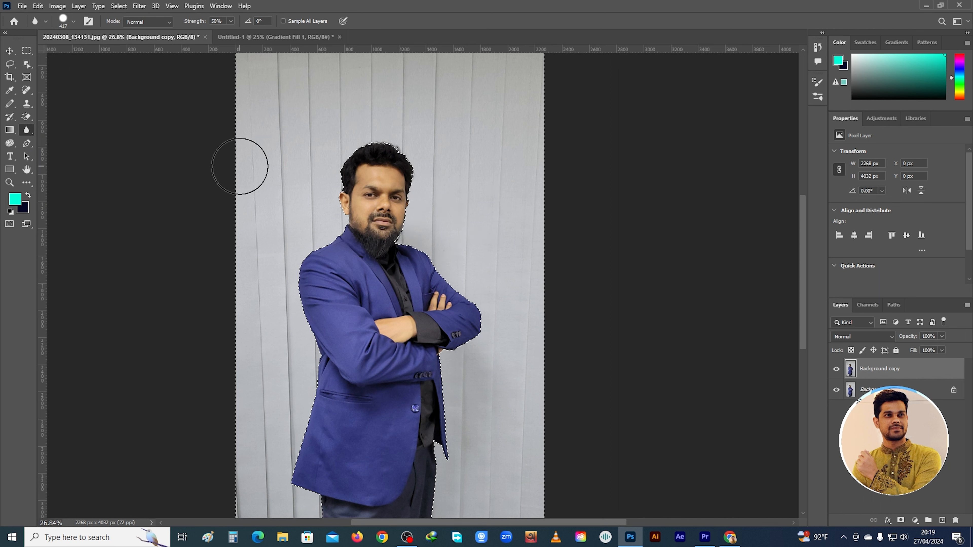
right_click(302, 135)
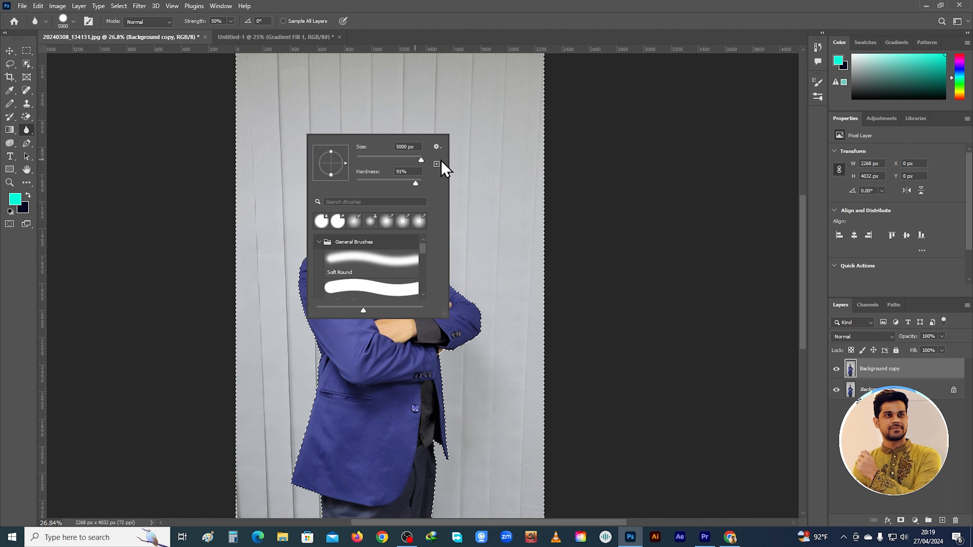
key("Return")
key("Return")
right_click(423, 183)
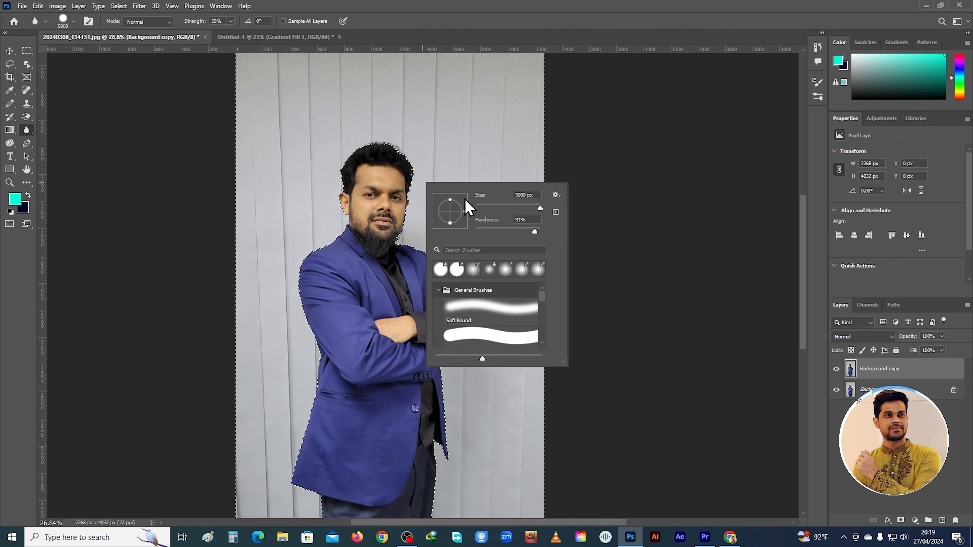
left_click(520, 208)
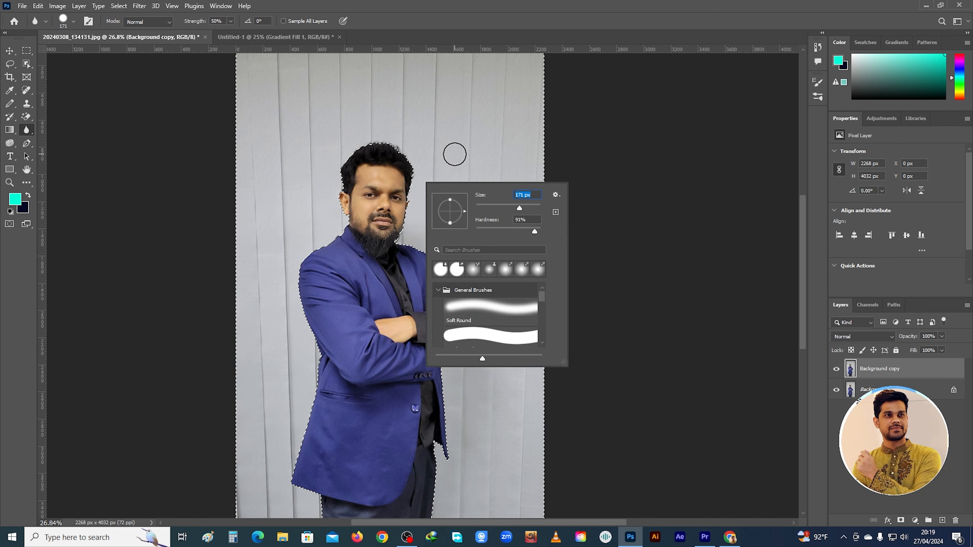
key("Return")
Apply the basic Blur filter to the selected backdrop and compare it with the original by toggling the Background copy layer
scroll(430, 263, "down", 3)
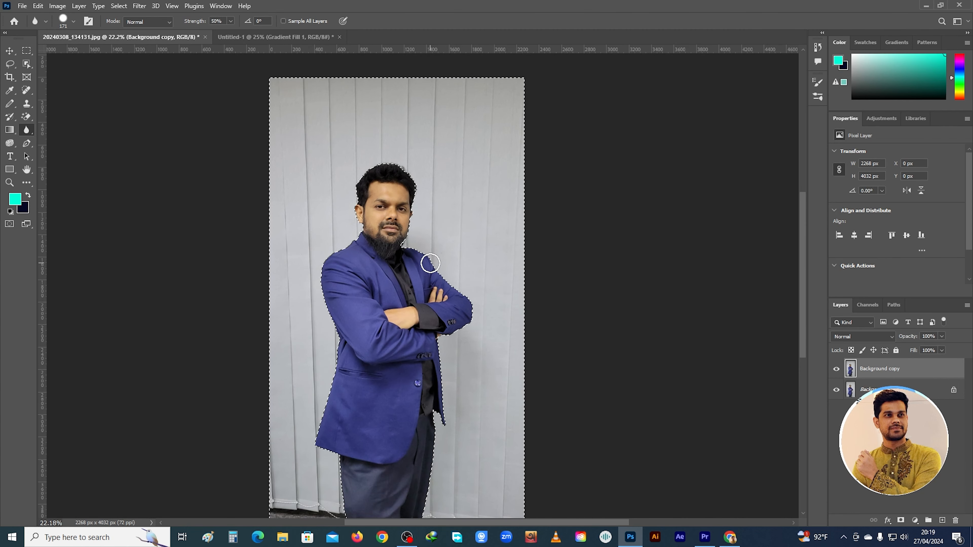
scroll(430, 264, "up", 2)
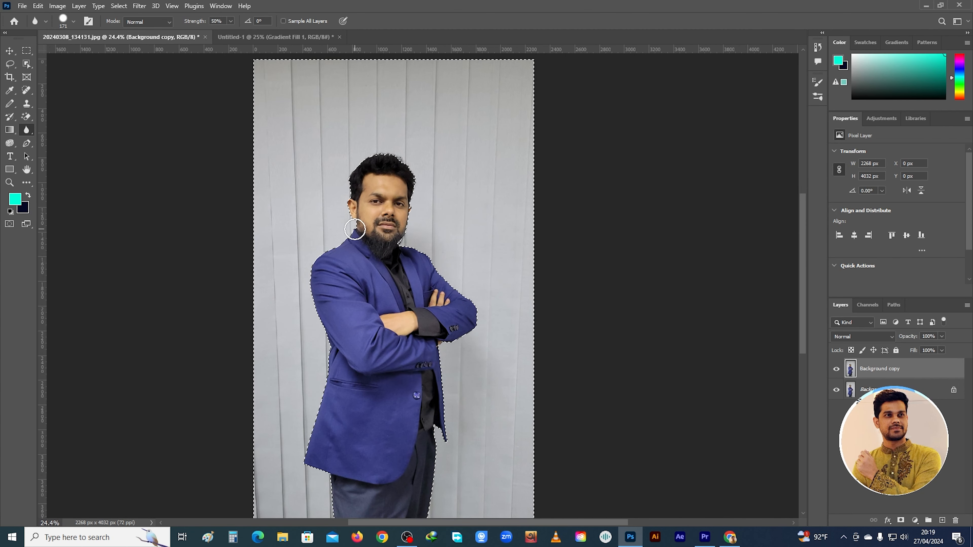
left_click(137, 7)
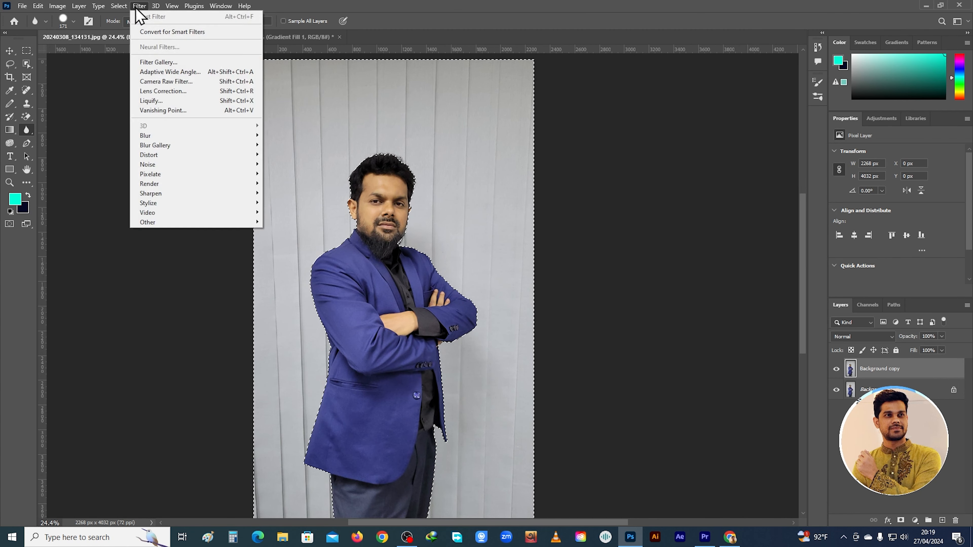
mouse_move(147, 137)
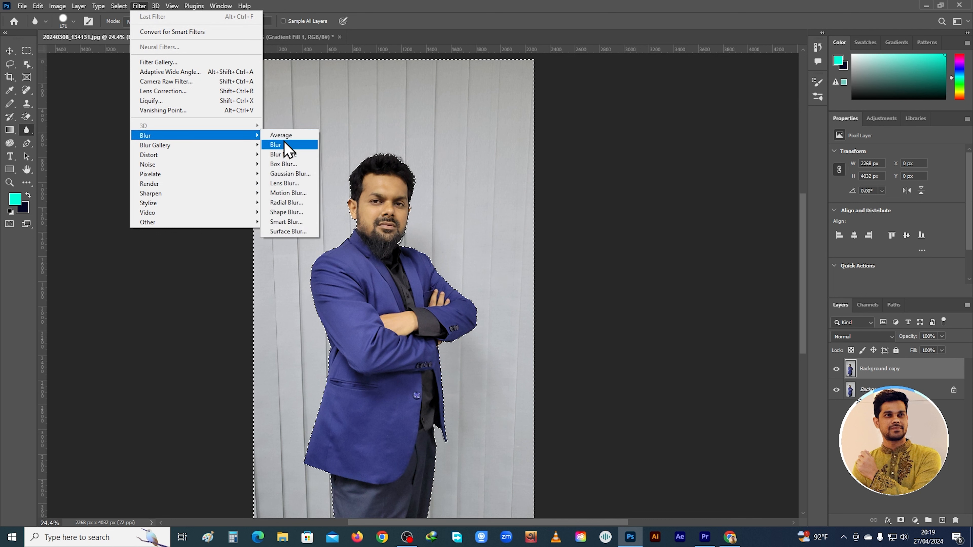
left_click(285, 146)
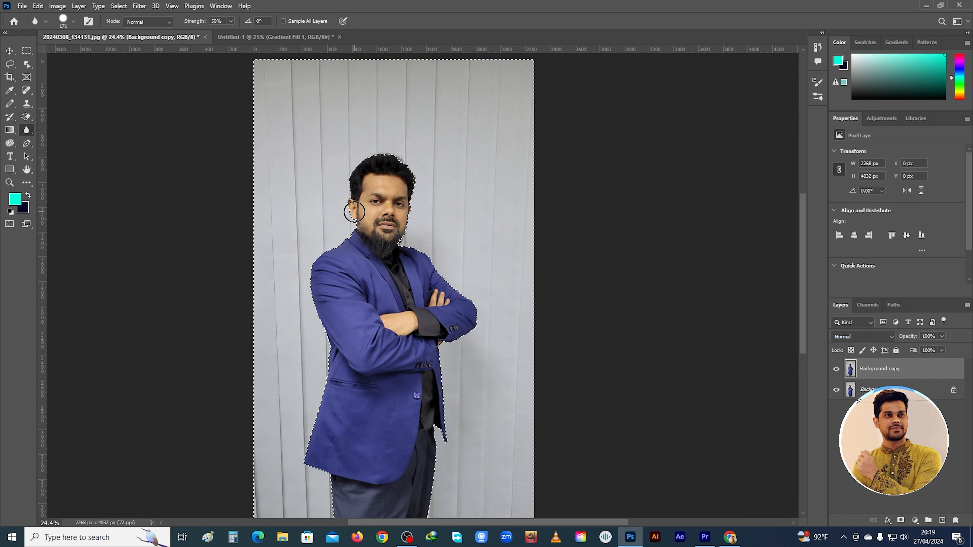
scroll(410, 269, "down", 1)
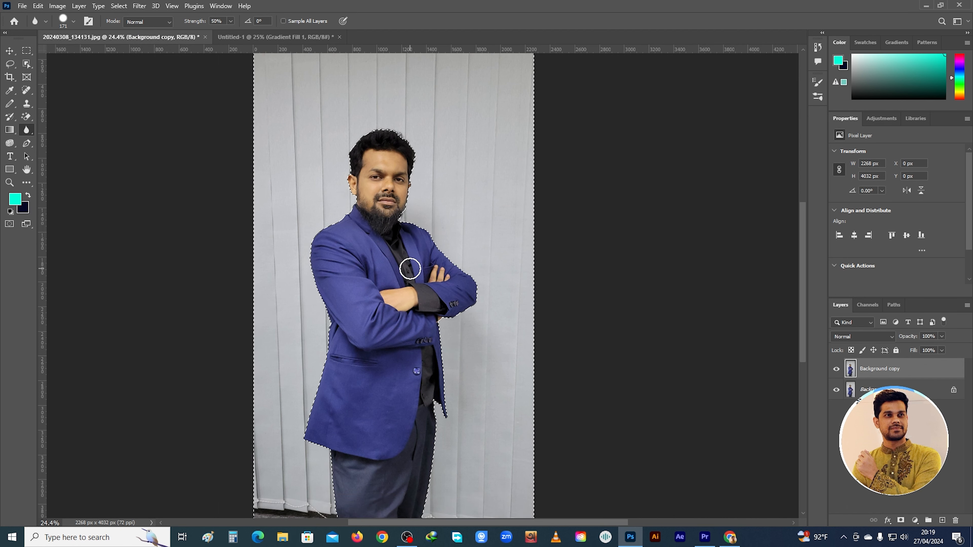
scroll(410, 269, "up", 1)
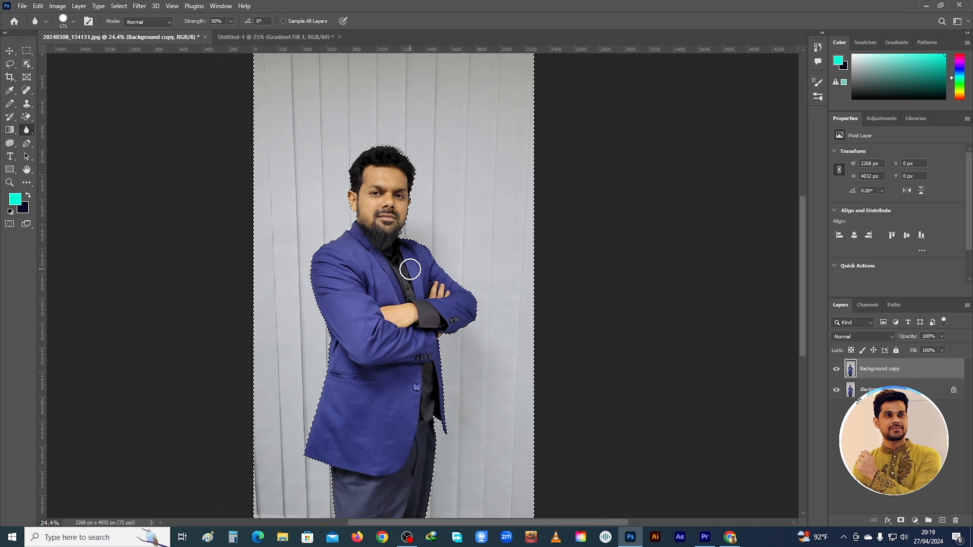
left_click(839, 370)
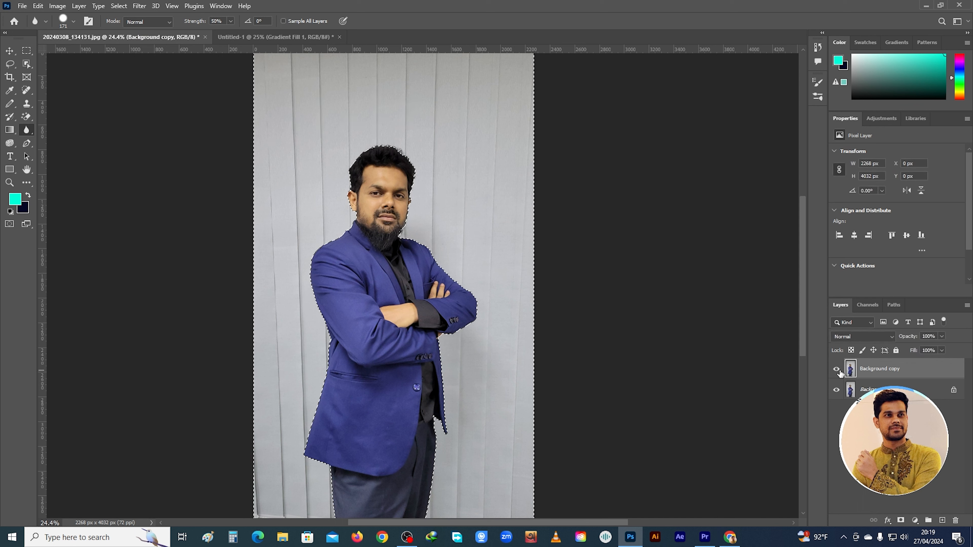
Try the Average blur filter on the selected backdrop and undo it
left_click(140, 7)
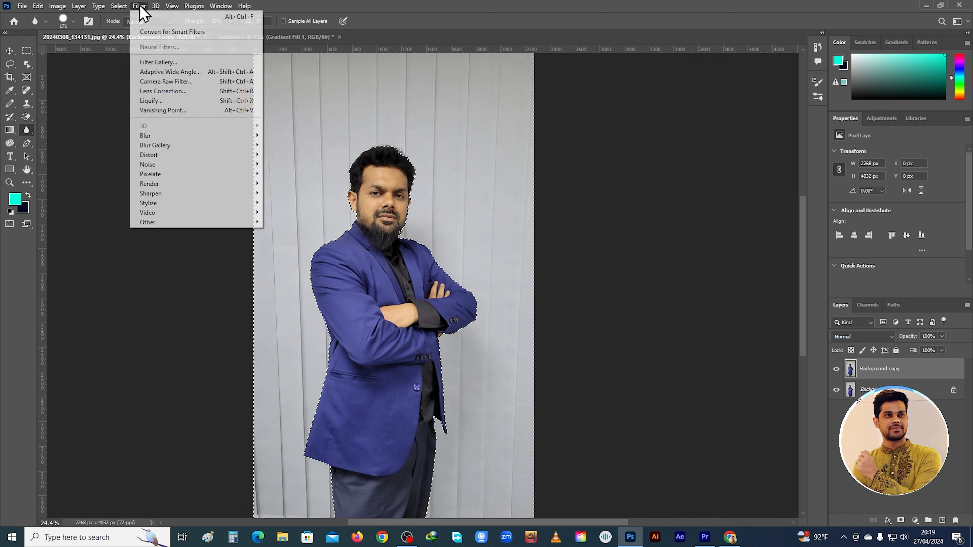
mouse_move(173, 137)
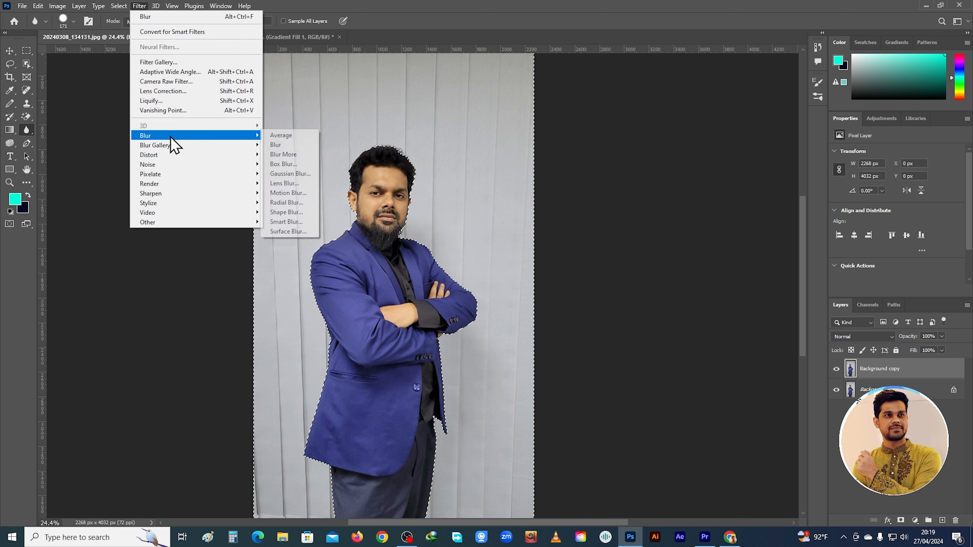
left_click(294, 136)
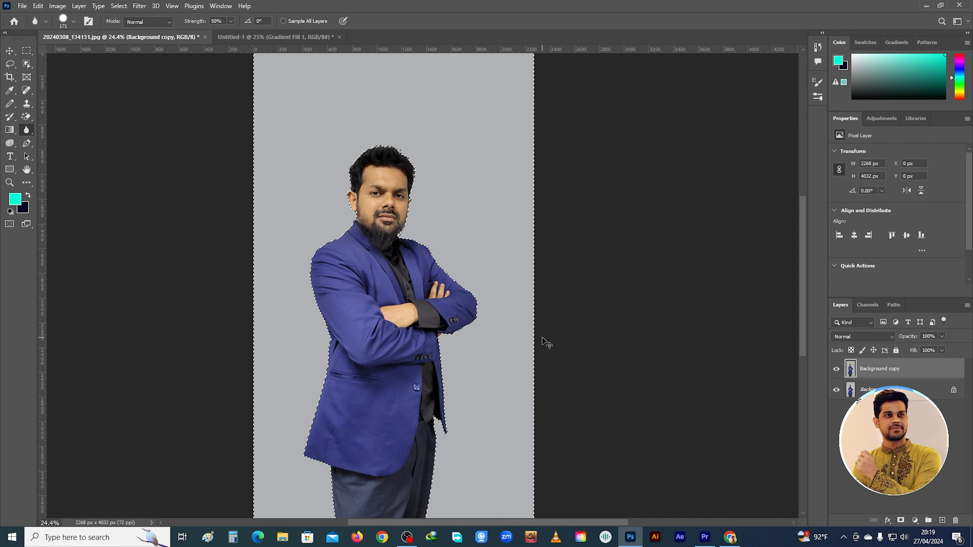
key("ctrl+z")
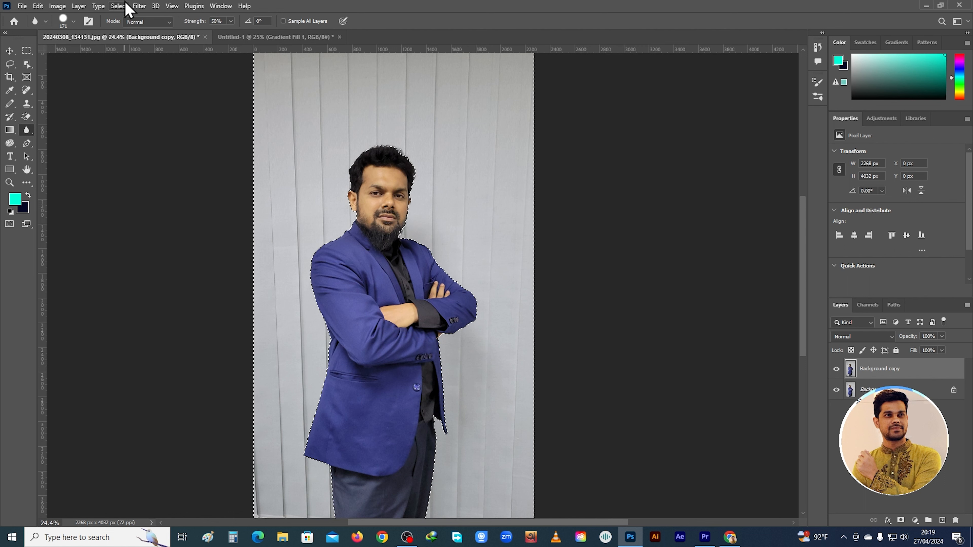
Apply the Blur More filter to the selected backdrop and toggle the Background copy layer to compare
left_click(139, 6)
mouse_move(174, 136)
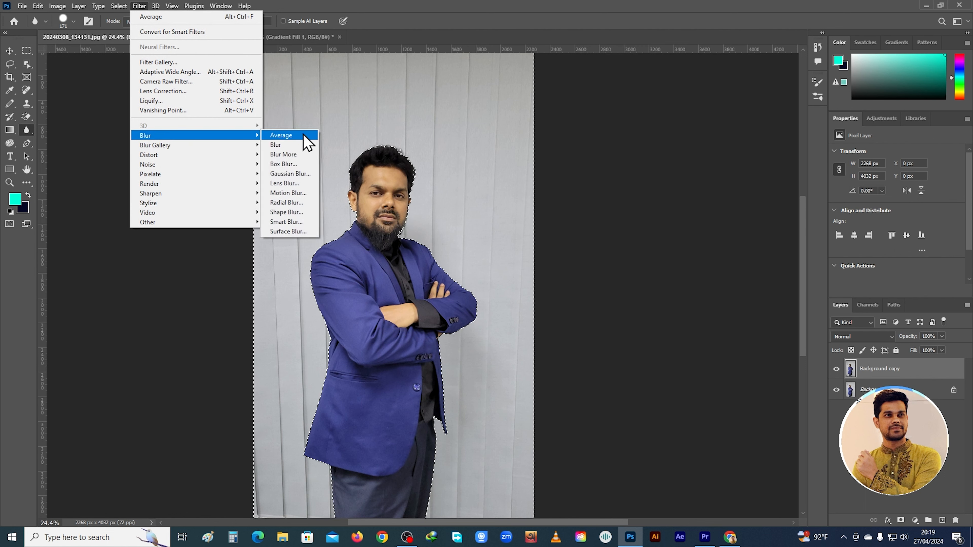
left_click(307, 155)
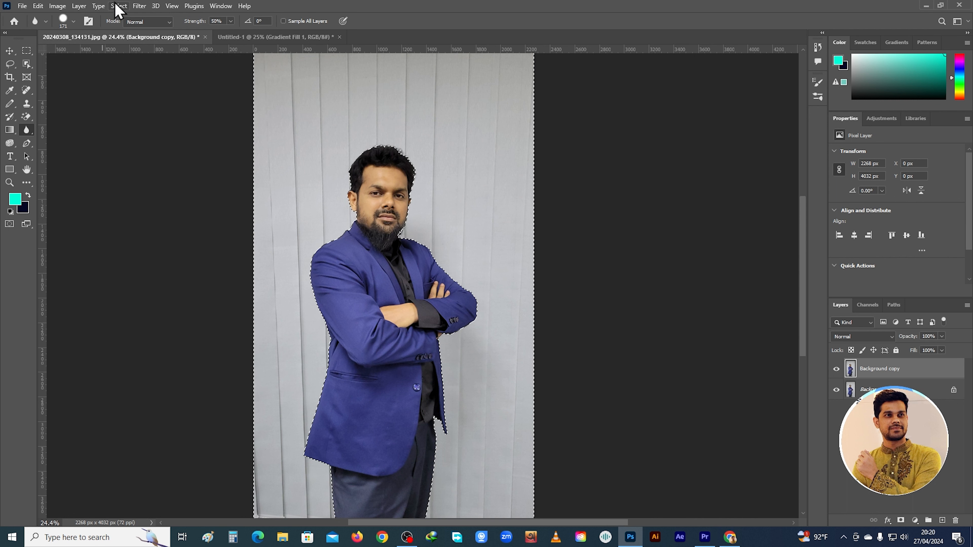
left_click(836, 370)
left_click(836, 370)
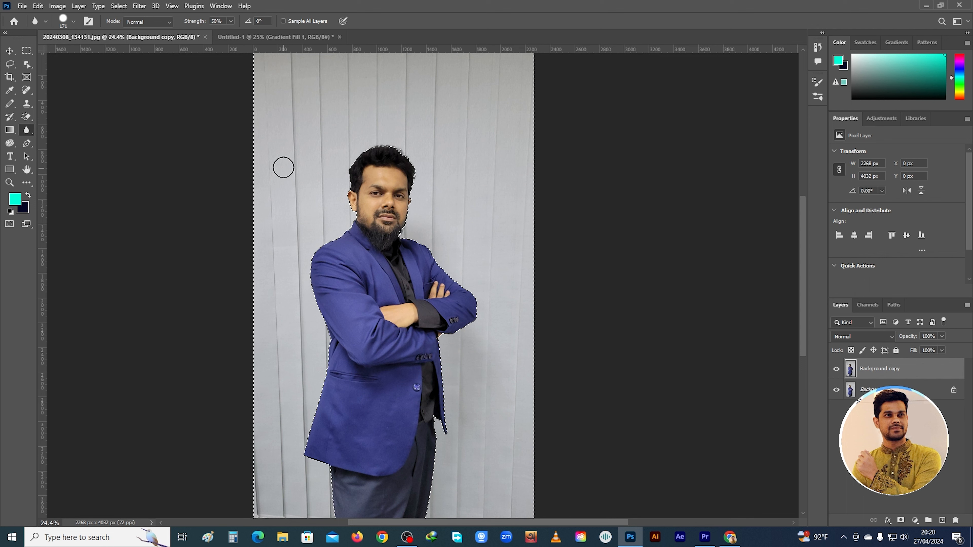
Apply a Box Blur with a 5-pixel radius to the selected backdrop and toggle the Background copy layer to compare
left_click(139, 6)
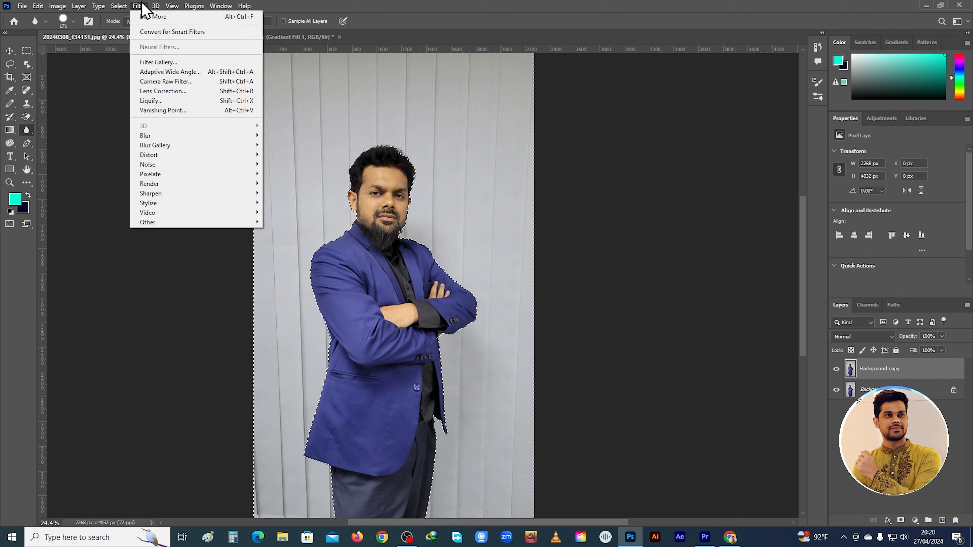
mouse_move(200, 136)
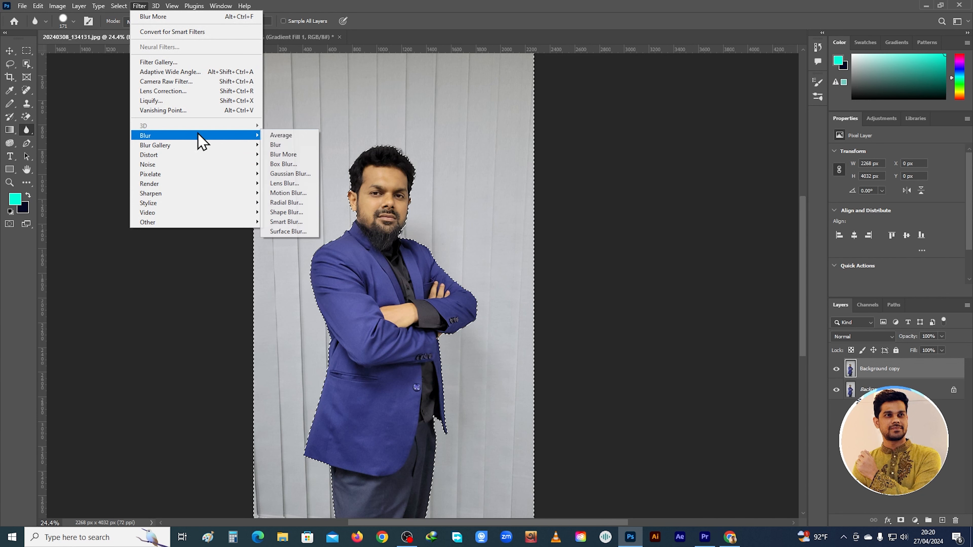
left_click(310, 165)
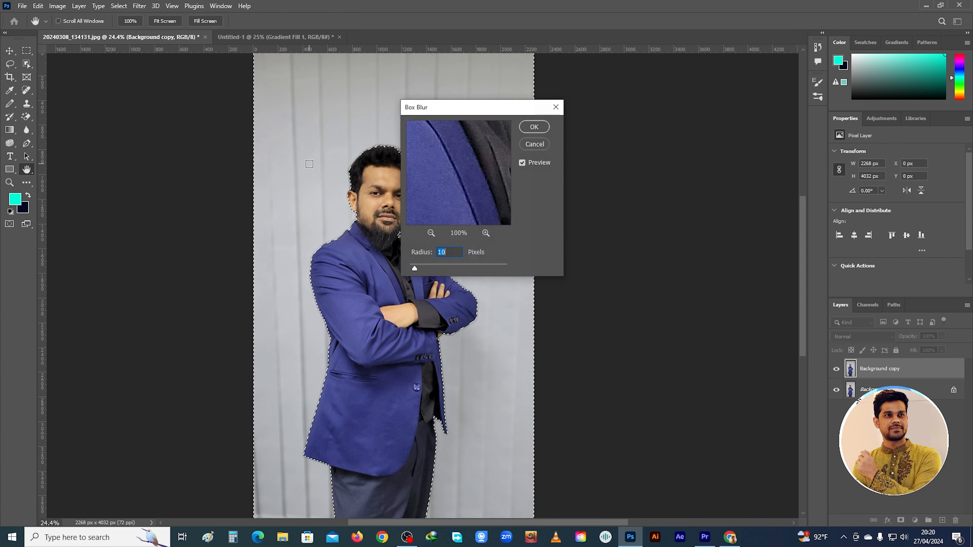
left_click_drag(459, 115, 666, 160)
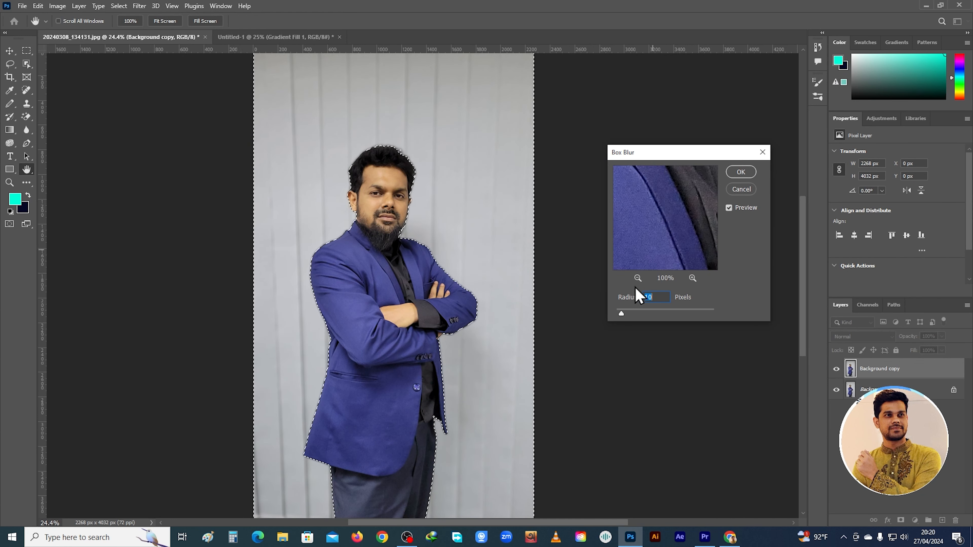
left_click_drag(643, 318, 617, 320)
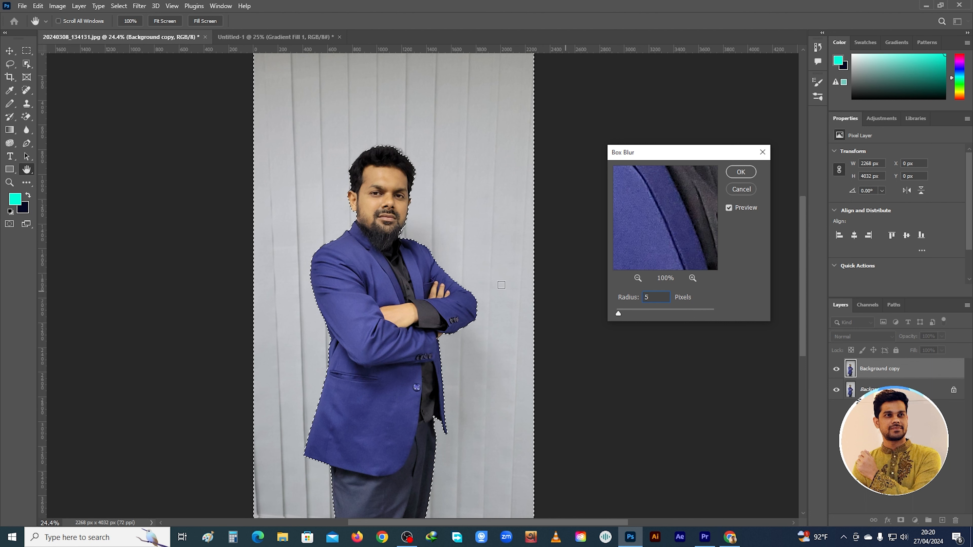
left_click(746, 176)
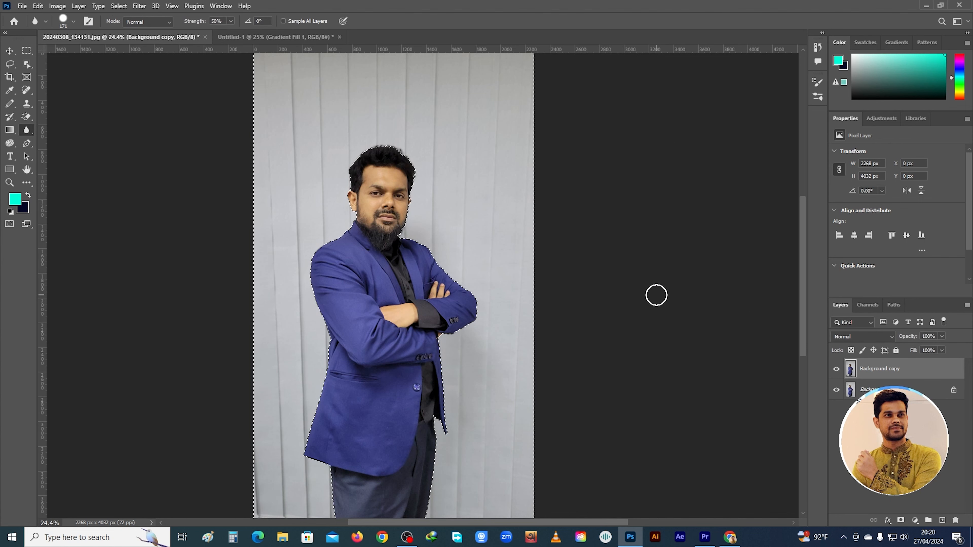
left_click(836, 372)
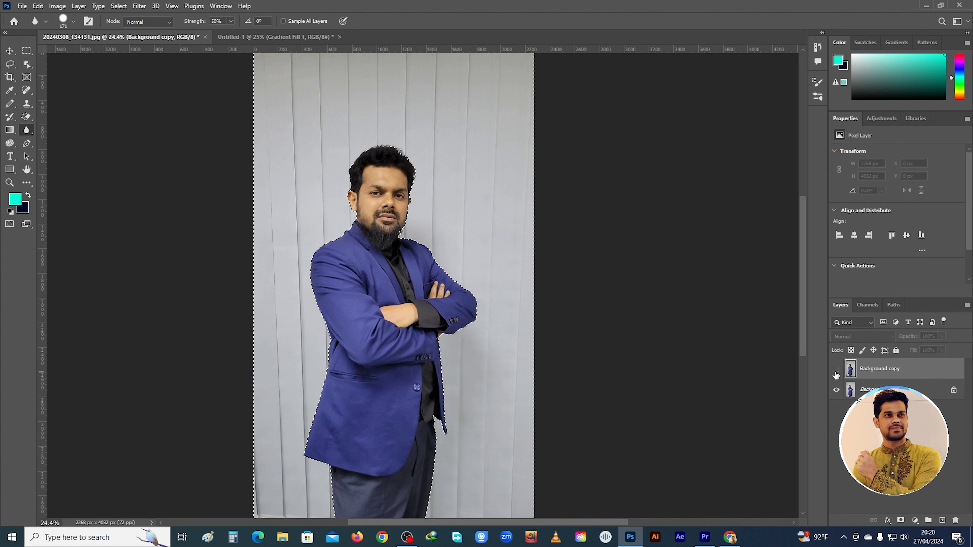
left_click(836, 370)
left_click(836, 372)
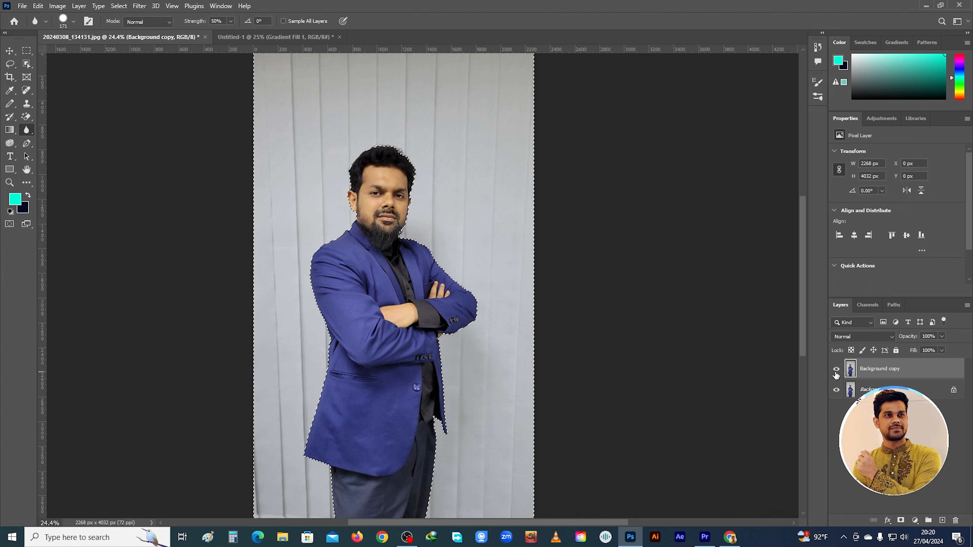
Apply a second Box Blur with a larger radius to the selected backdrop and deselect the selection
left_click(138, 6)
mouse_move(189, 137)
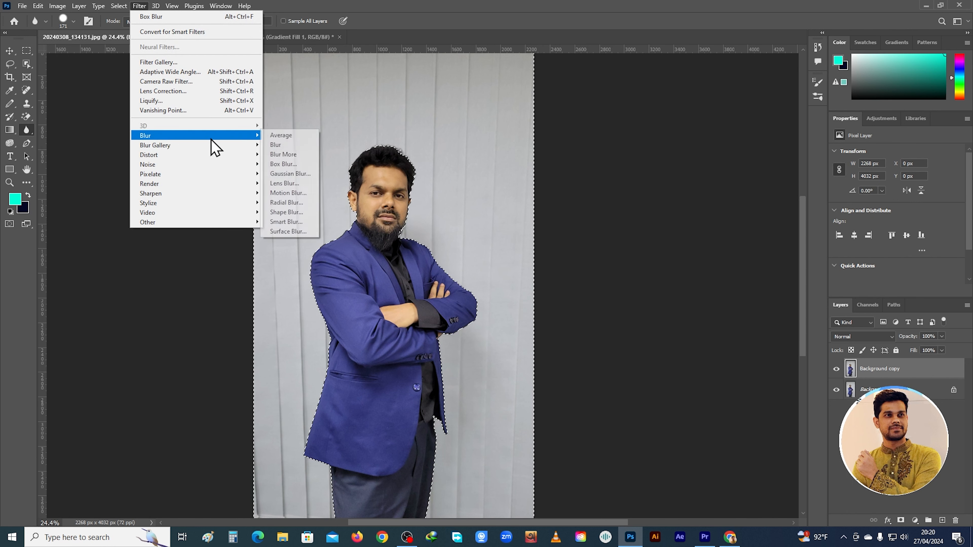
left_click(293, 164)
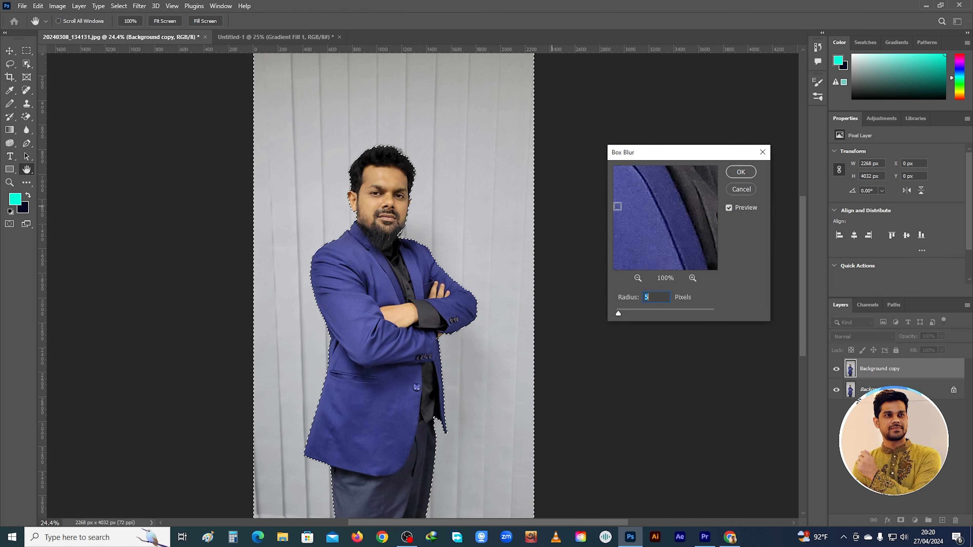
left_click_drag(620, 314, 622, 312)
left_click(740, 171)
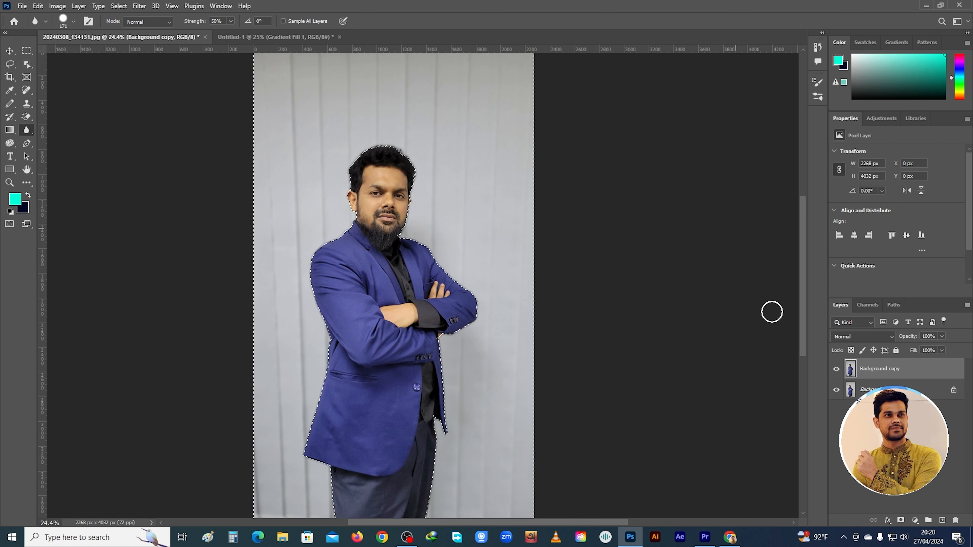
left_click(120, 6)
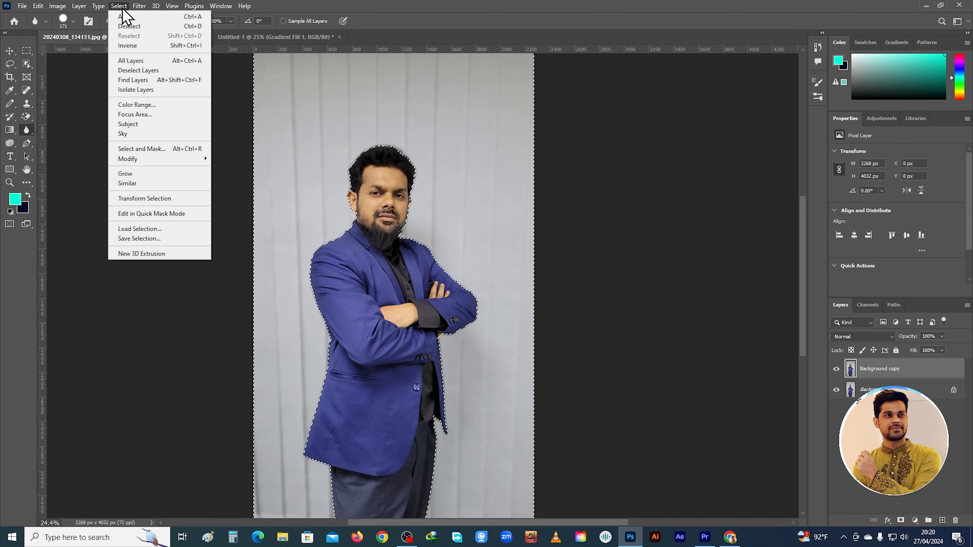
left_click(125, 29)
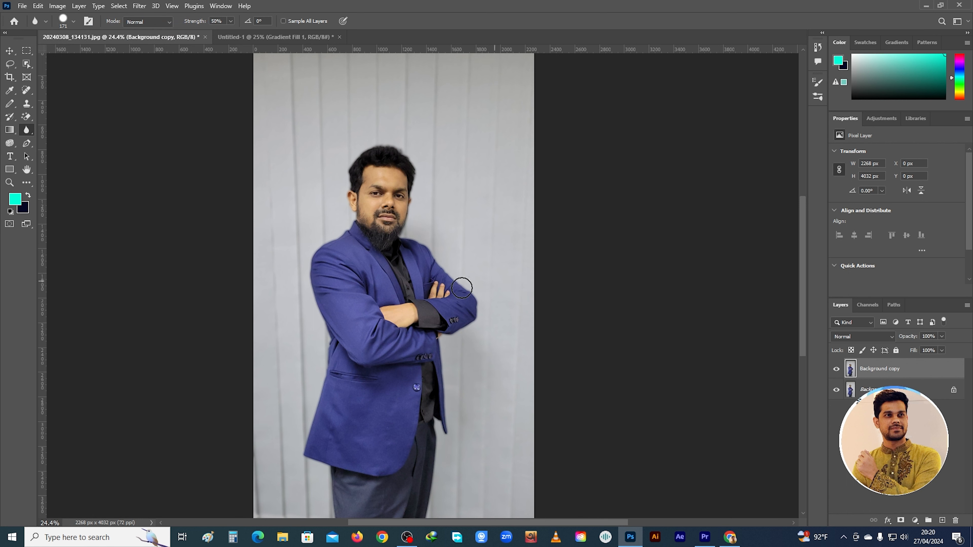
Crop the portrait to about 2268 x 2074 px, keeping the full width from above the head to below the folded arms
left_click(9, 76)
scroll(423, 470, "down", 3)
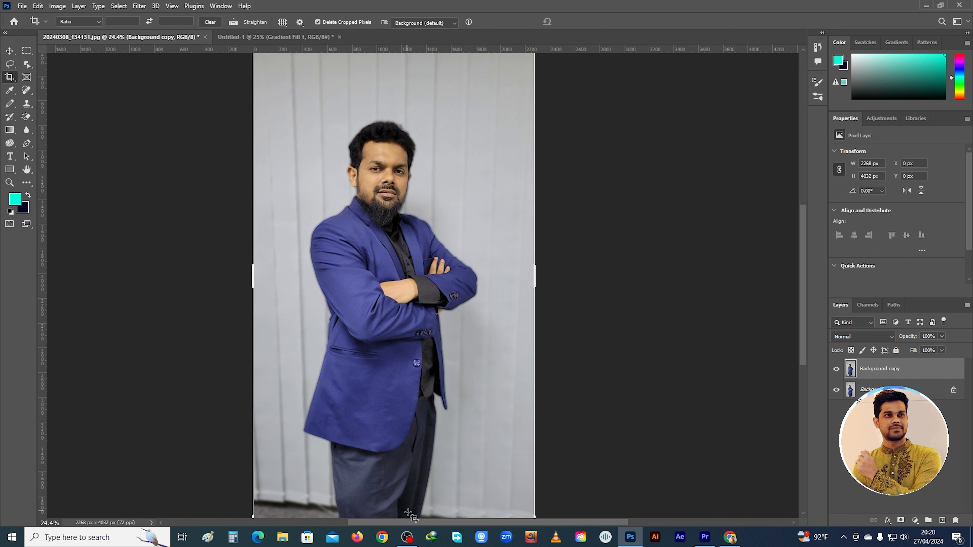
left_click_drag(399, 495, 412, 425)
left_click_drag(400, 103, 409, 139)
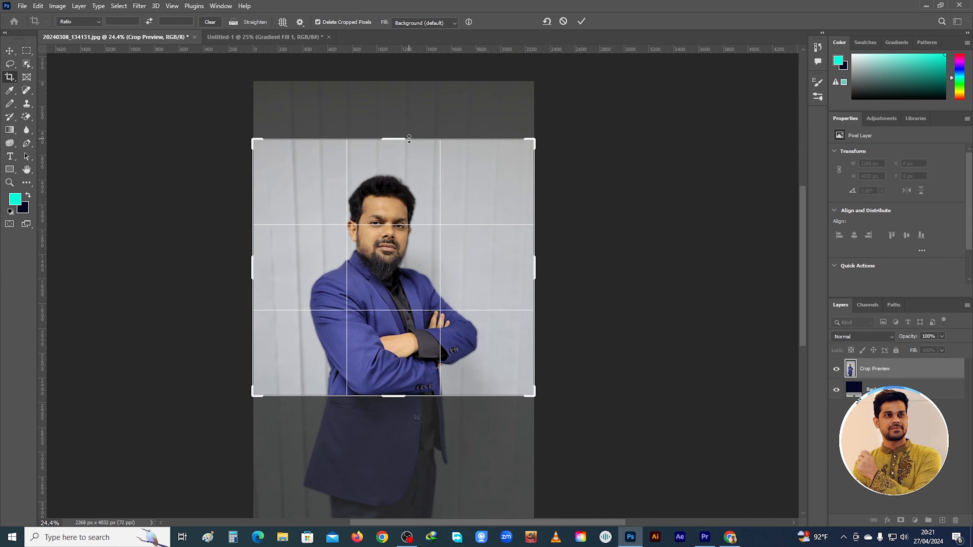
key("Return")
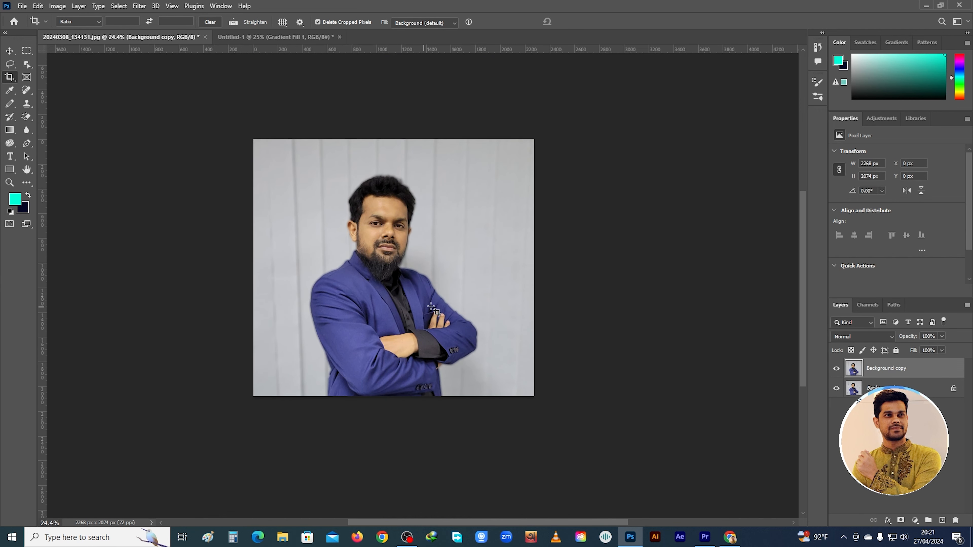
left_click(9, 77)
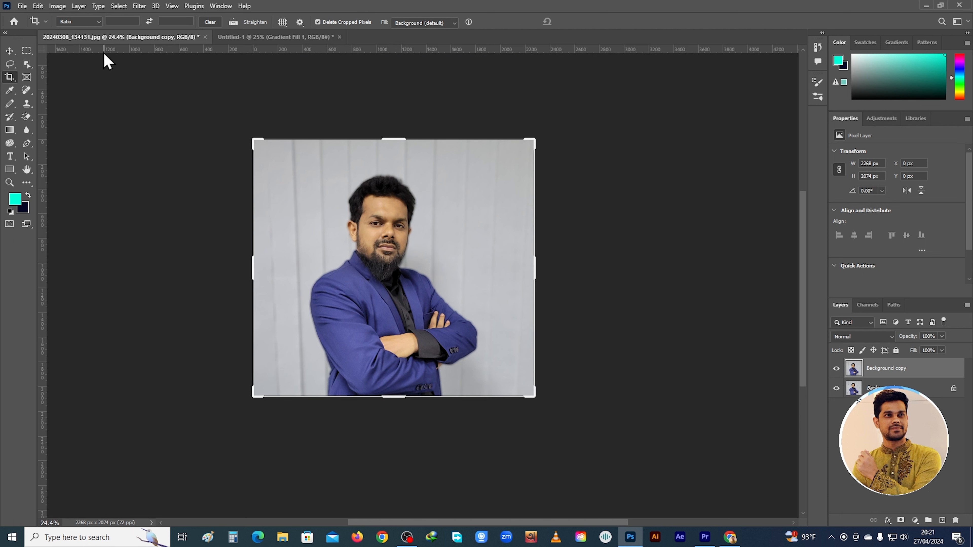
Lighten the face and the folded hand with the Dodge Tool at 50% exposure, and undo the last stroke over the face
left_click(10, 143)
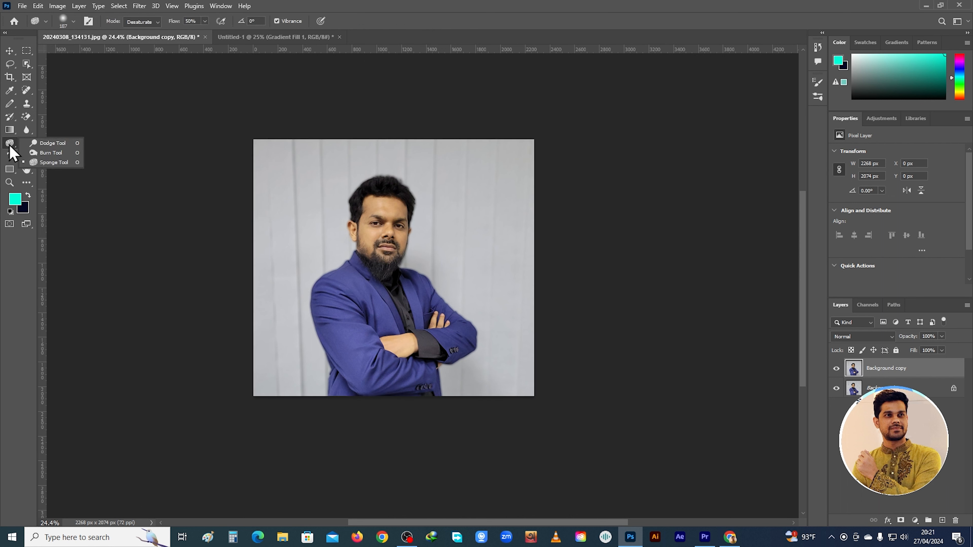
left_click(58, 146)
mouse_move(368, 204)
left_mouse_down()
mouse_move(371, 248)
mouse_move(395, 247)
mouse_move(389, 200)
mouse_move(377, 230)
mouse_move(413, 251)
left_mouse_up()
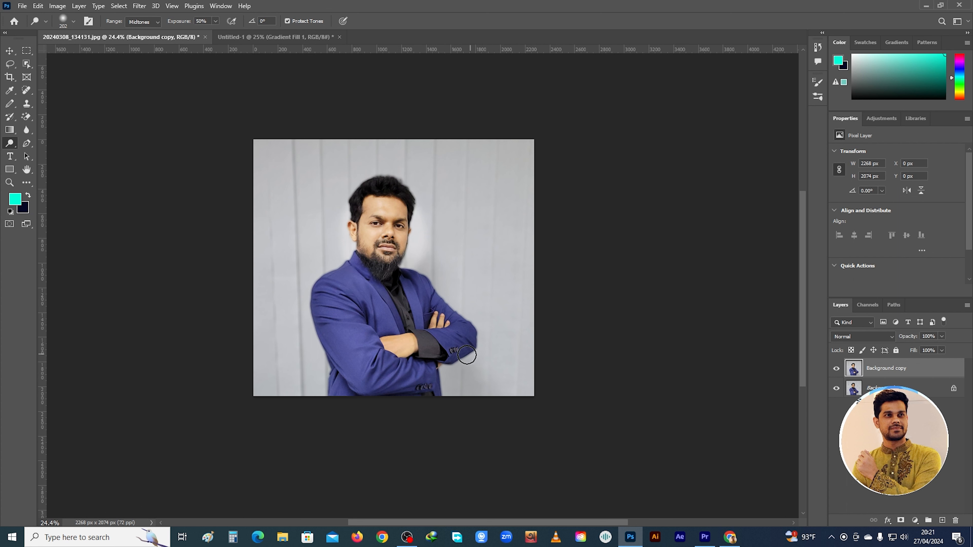
left_click_drag(392, 354, 391, 345)
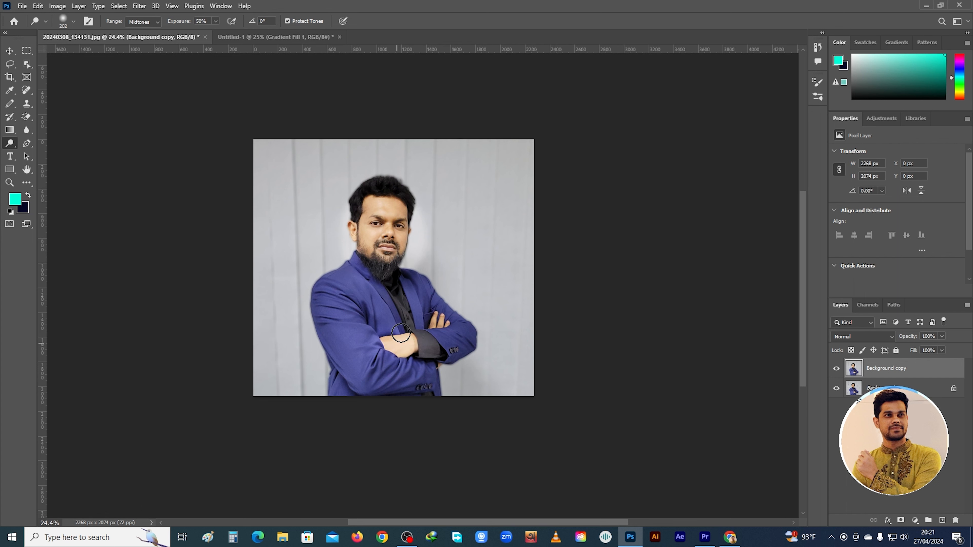
mouse_move(377, 207)
left_mouse_down()
mouse_move(398, 219)
mouse_move(381, 235)
left_mouse_up()
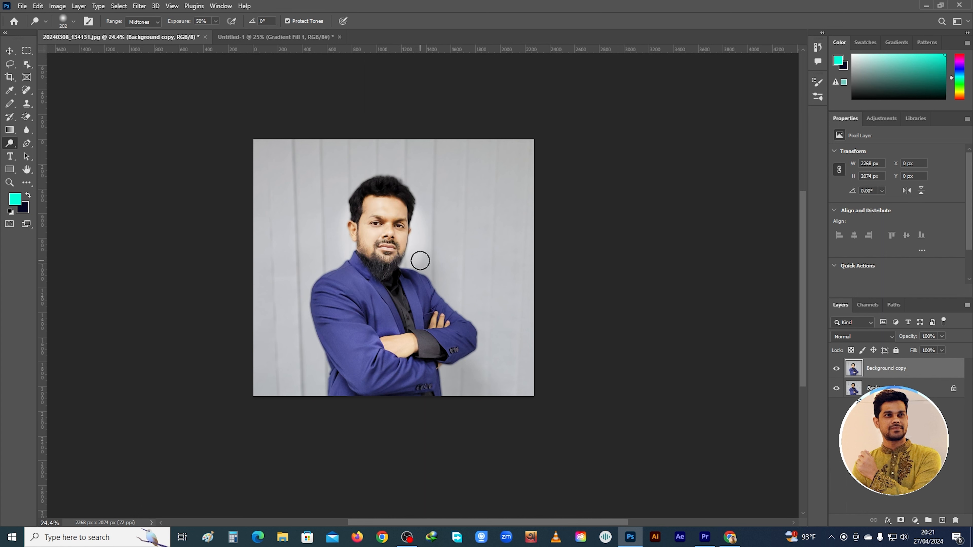
key("ctrl+z")
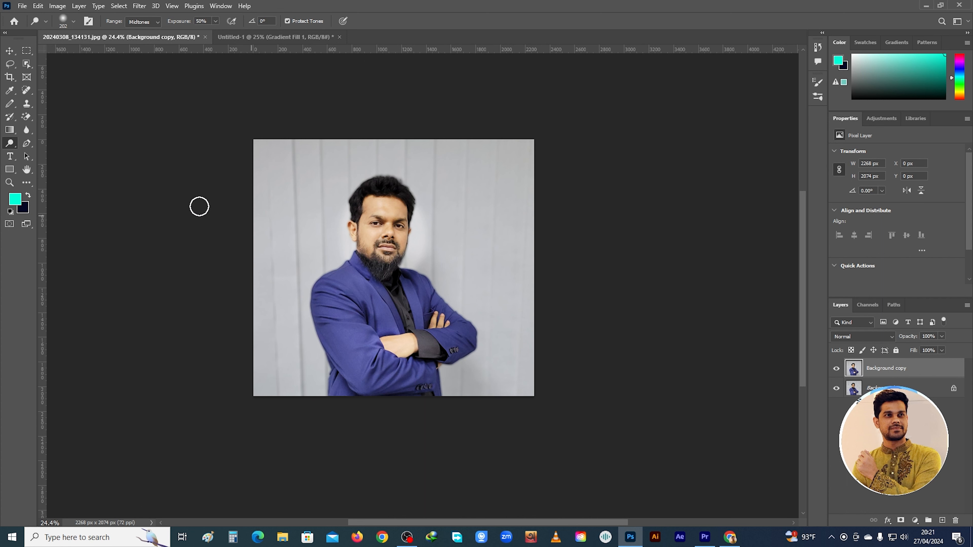
Darken the face using the Burn Tool with a 130 px brush at 50% exposure
right_click(12, 146)
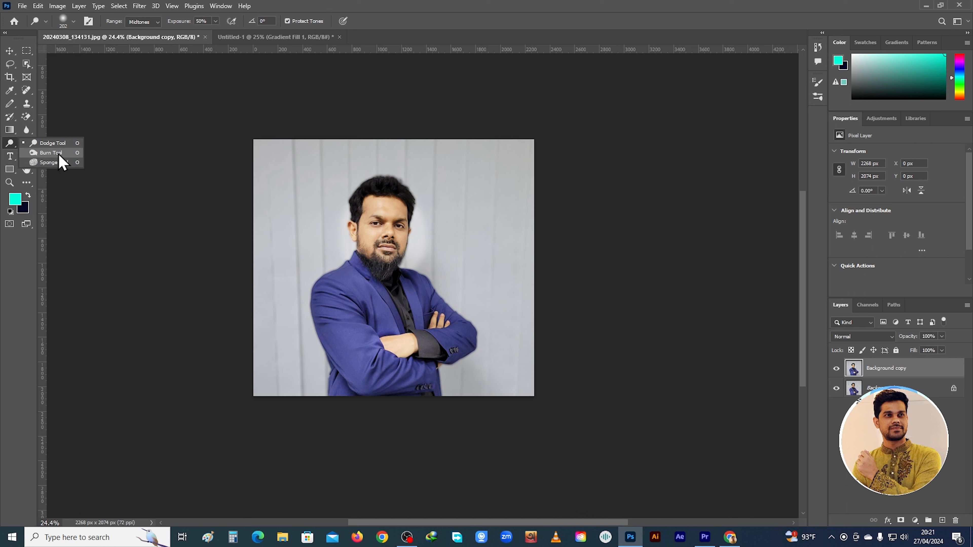
left_click(67, 154)
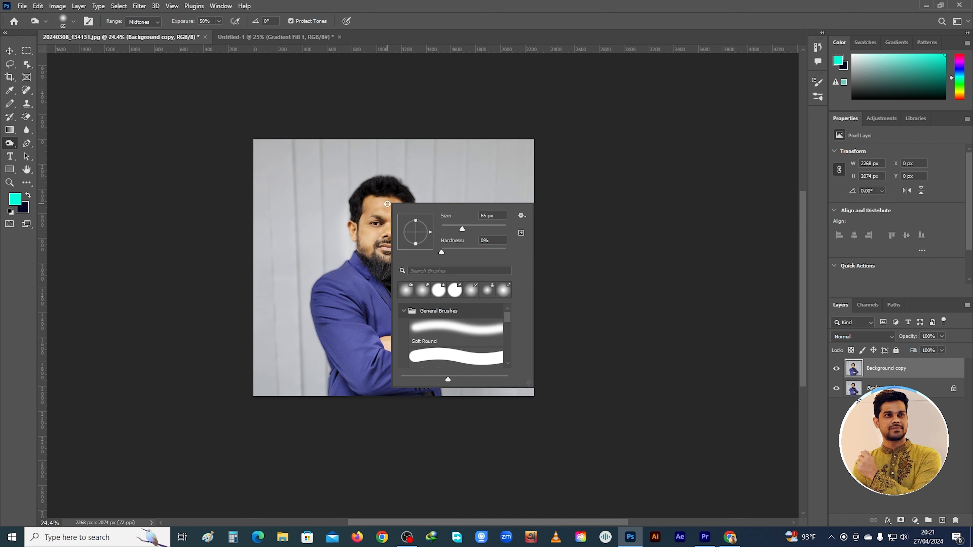
right_click(389, 203)
left_click(476, 226)
mouse_move(364, 205)
left_mouse_down()
mouse_move(375, 202)
mouse_move(352, 218)
mouse_move(383, 233)
mouse_move(393, 261)
mouse_move(379, 251)
left_mouse_up()
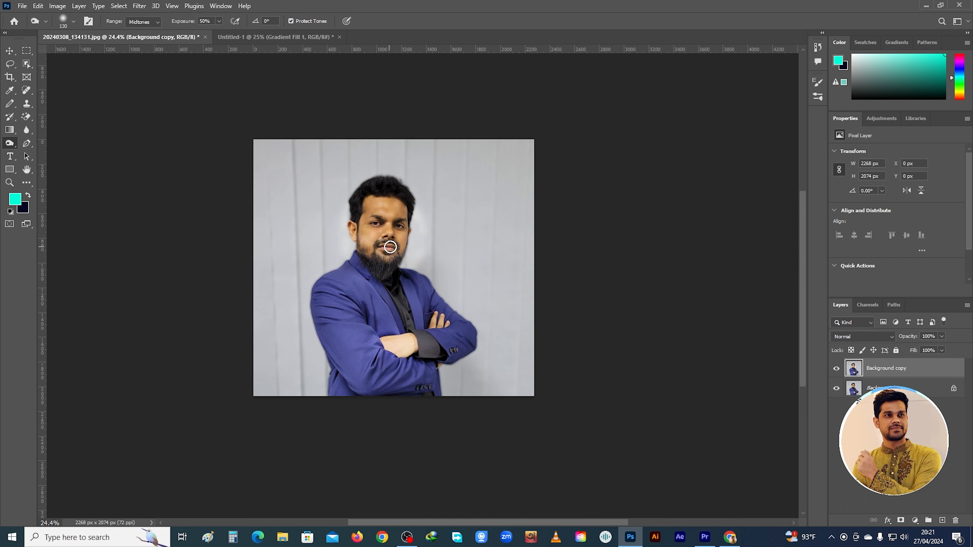
Undo the face darkening and desaturate the face and upper jacket with an enlarged Sponge Tool brush at 50% flow
right_click(4, 145)
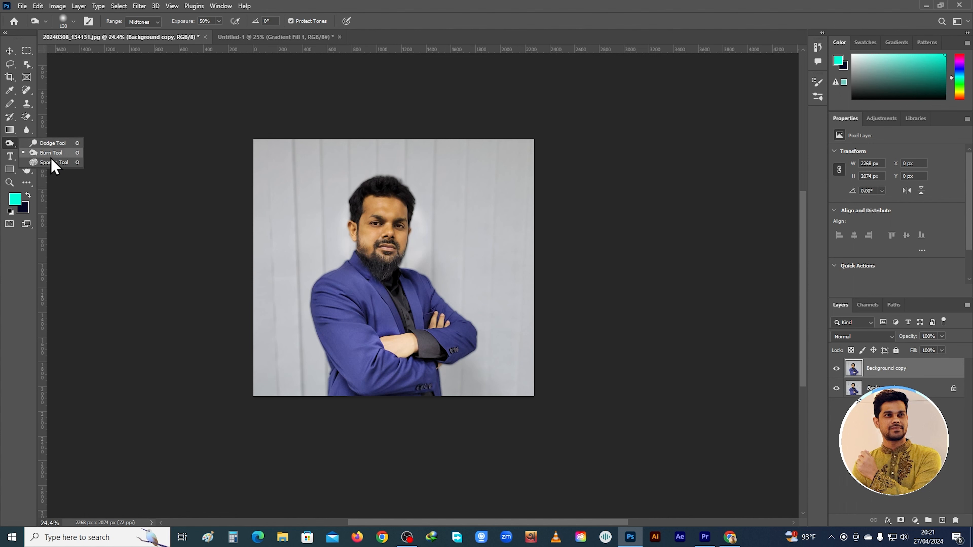
mouse_move(377, 237)
left_mouse_down()
mouse_move(375, 212)
mouse_move(412, 215)
left_mouse_up()
key("ctrl+z")
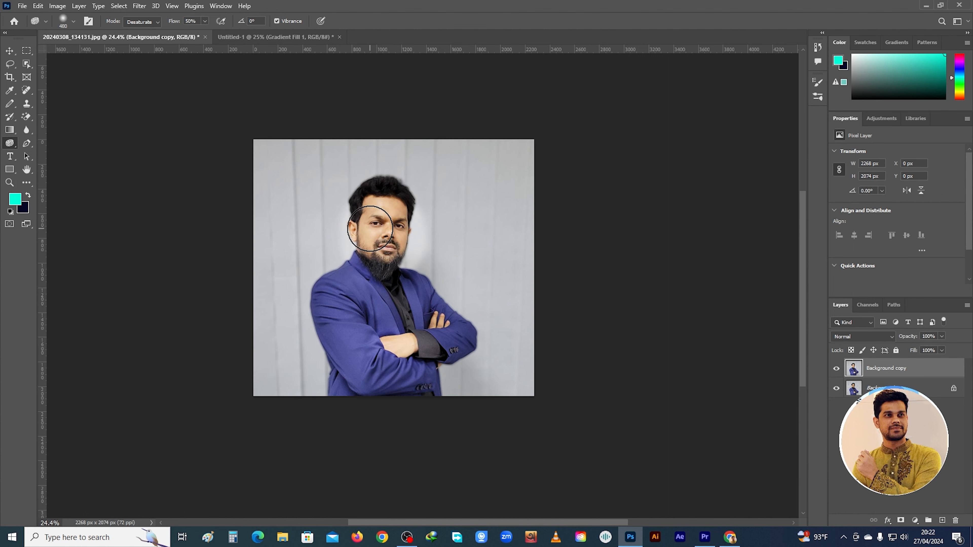
right_click(9, 143)
left_click(37, 163)
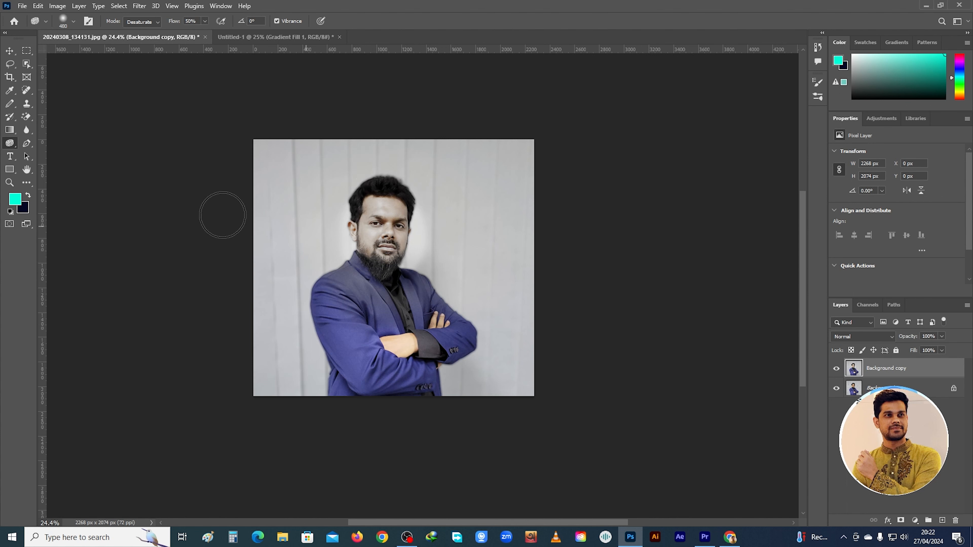
Trace an open path around the head with the Pen Tool, from the beard up over the hair and down past the opposite ear
left_click(28, 145)
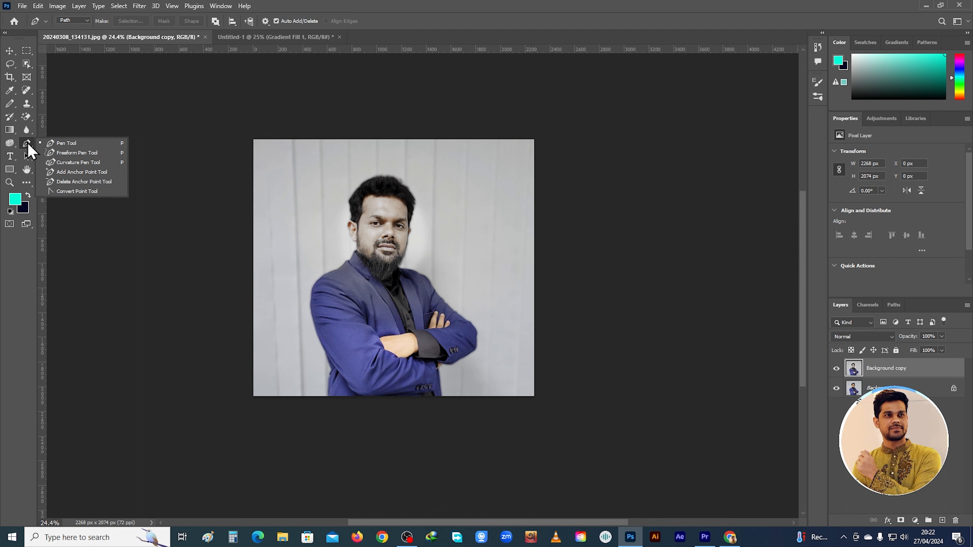
left_click(402, 260)
left_click(408, 247)
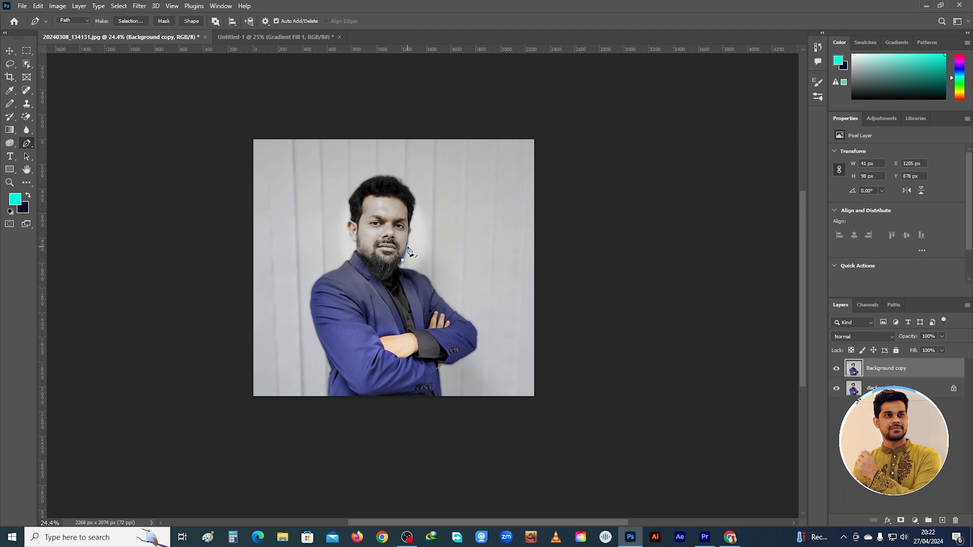
left_click(407, 238)
left_click(412, 213)
left_click(415, 191)
left_click(365, 179)
left_click(356, 185)
key("ctrl+z")
left_click_drag(373, 178, 351, 191)
left_click_drag(351, 195, 354, 207)
left_click(350, 208)
left_click(350, 218)
left_click(343, 229)
left_click(348, 242)
Remove anchor points around the hair and ear from the head path using the Delete Anchor Point Tool
right_click(24, 145)
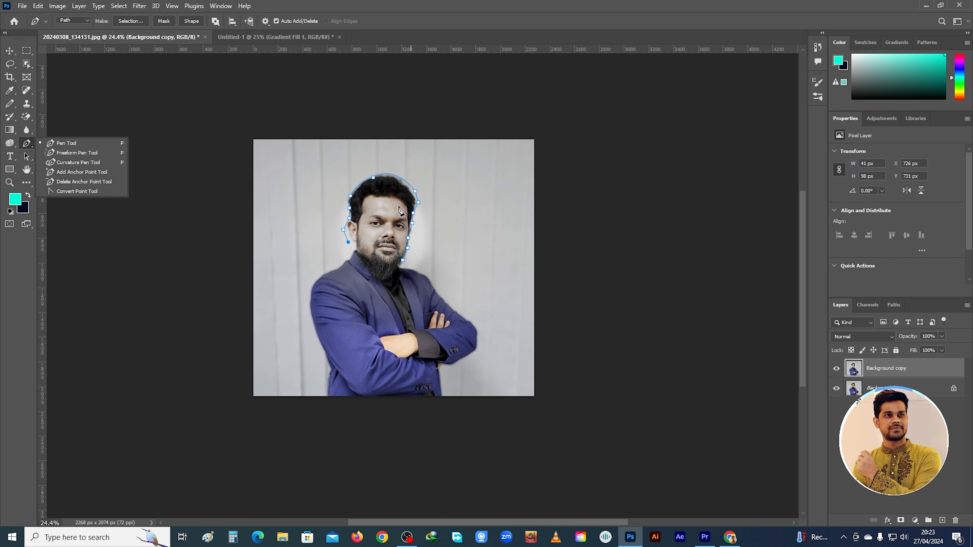
left_click(91, 182)
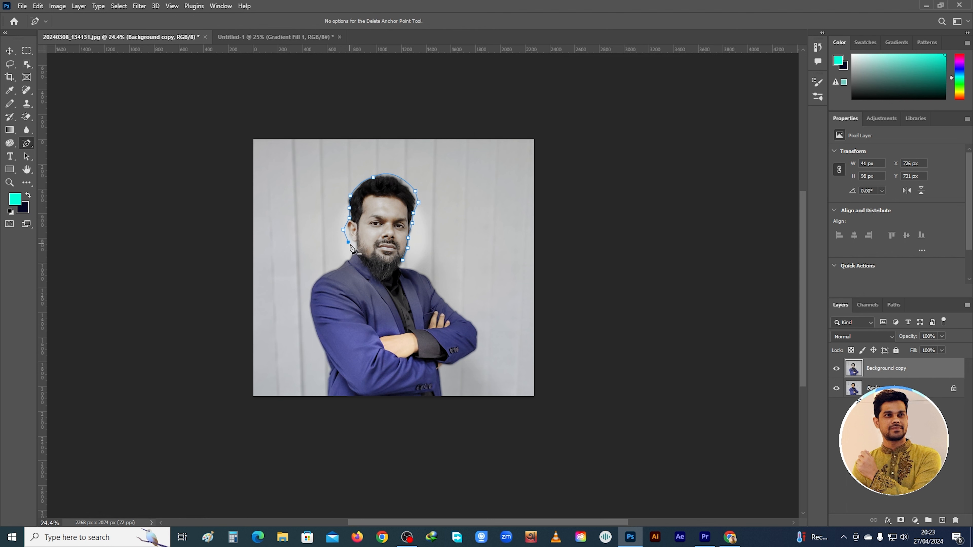
left_click(348, 242)
left_click(349, 218)
left_click(349, 208)
left_click(350, 196)
left_click(373, 178)
left_click(415, 191)
left_click(419, 203)
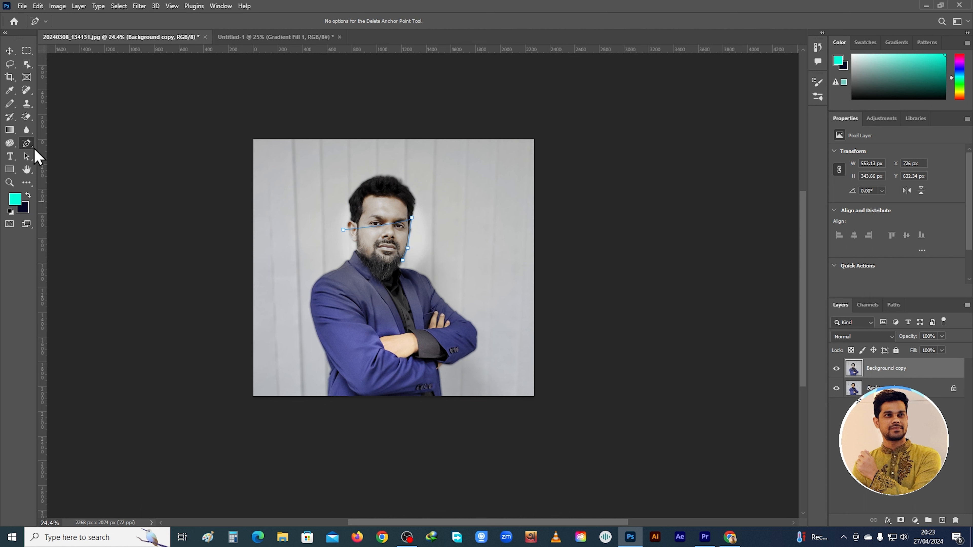
Place a placeholder text layer just outside the photo's upper-left corner with the Horizontal Type Tool, in Goudy Stout at 205 pt
right_click(9, 157)
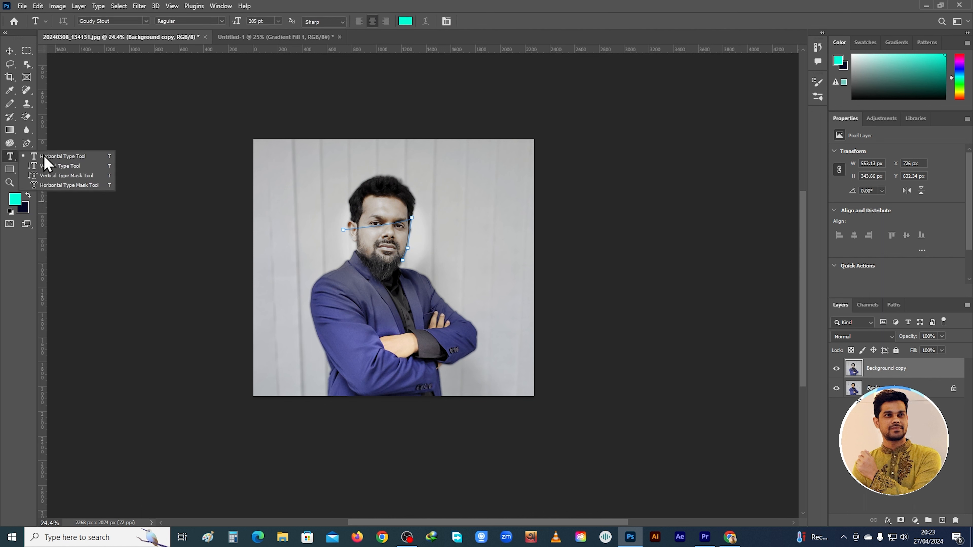
left_click(102, 140)
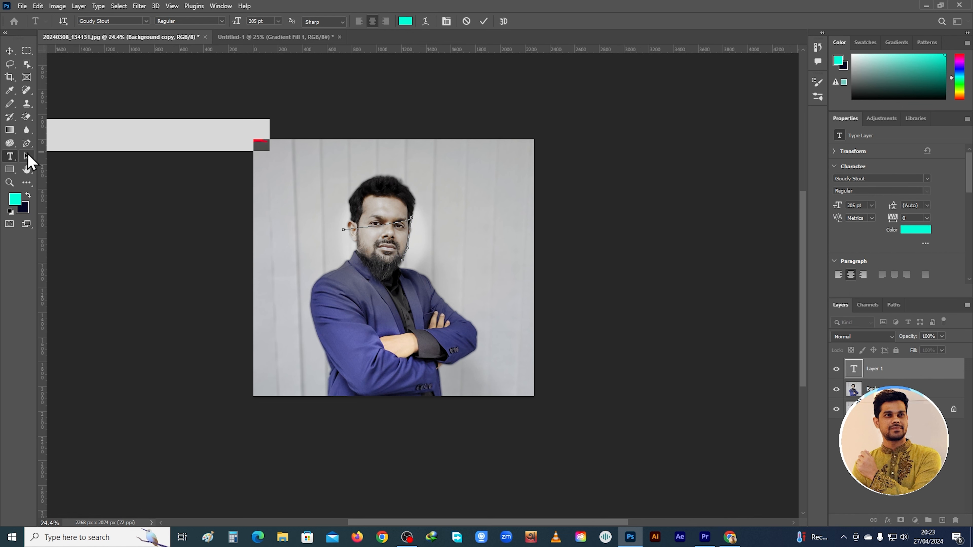
right_click(9, 171)
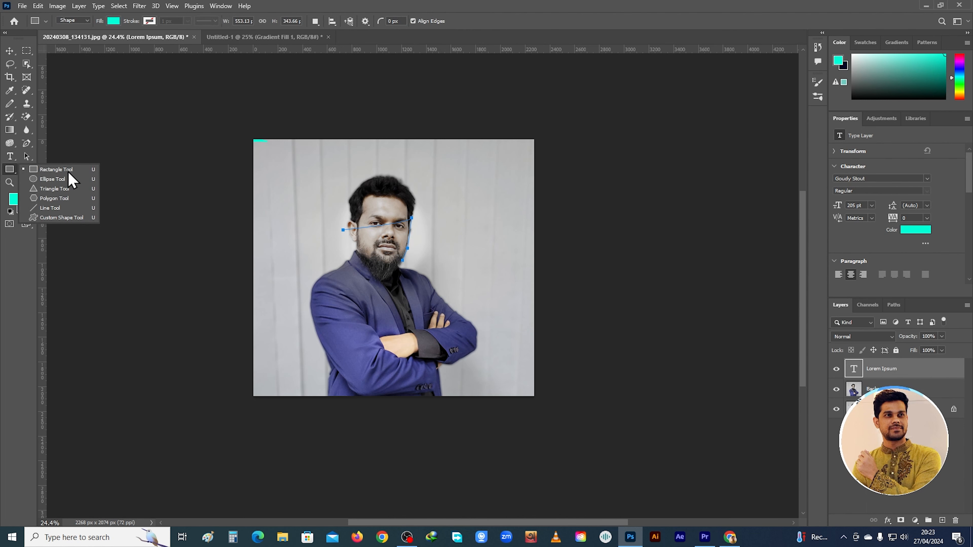
Pan the portrait up and to the left across the workspace with the Hand Tool
left_click(26, 157)
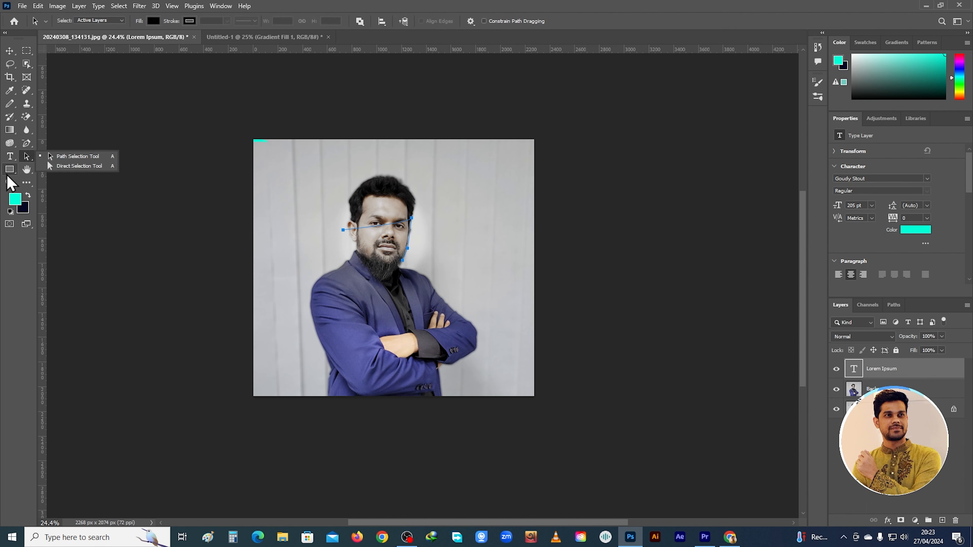
left_click(27, 173)
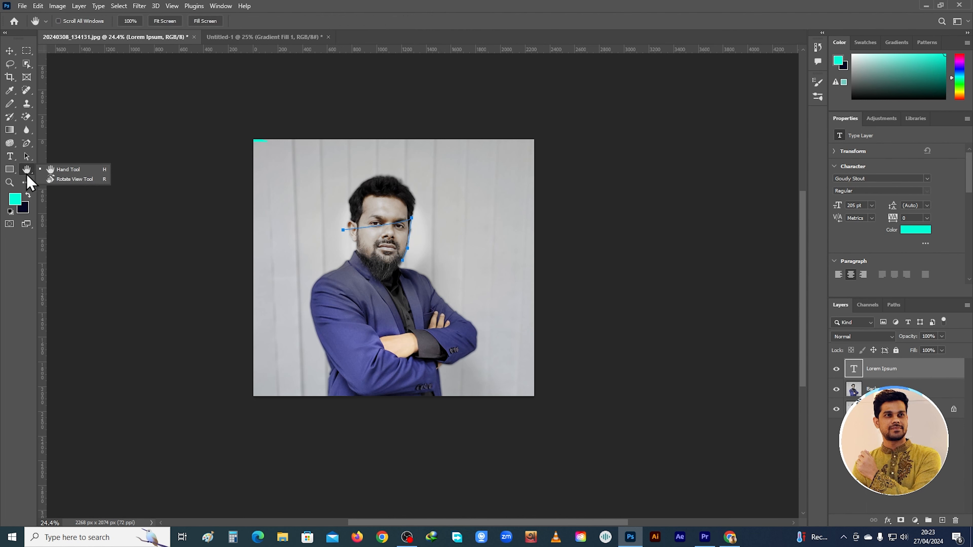
left_click(60, 172)
left_click_drag(387, 245, 5, 191)
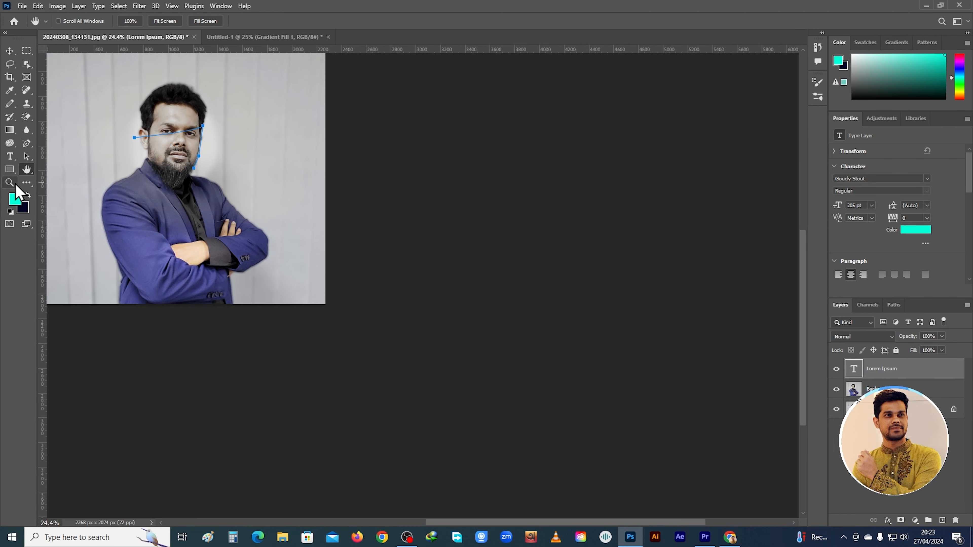
Zoom in on the man's face with the Zoom Tool, and zoom back out until the whole portrait is in view
left_click(10, 183)
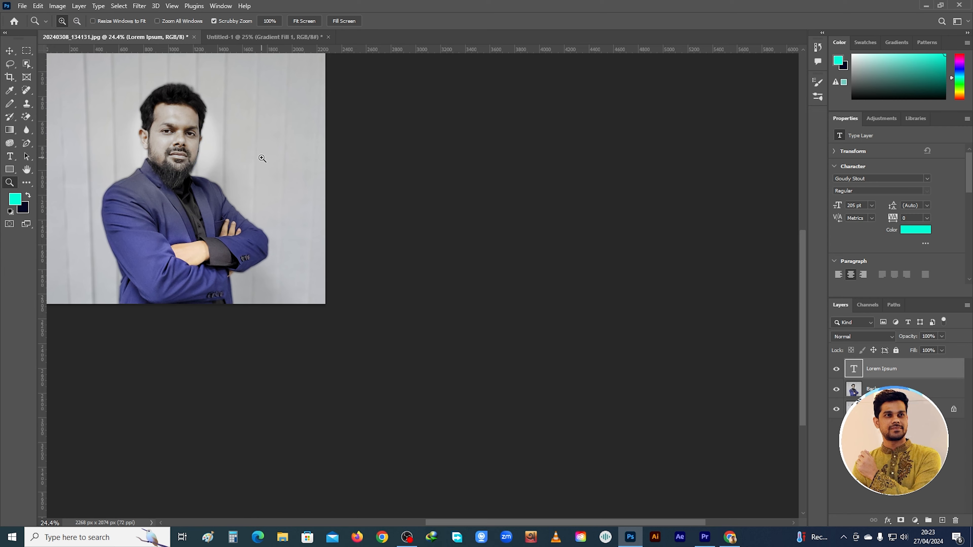
left_click(252, 159)
left_click(252, 160)
left_click_drag(131, 161, 336, 283)
scroll(335, 283, "up", 4)
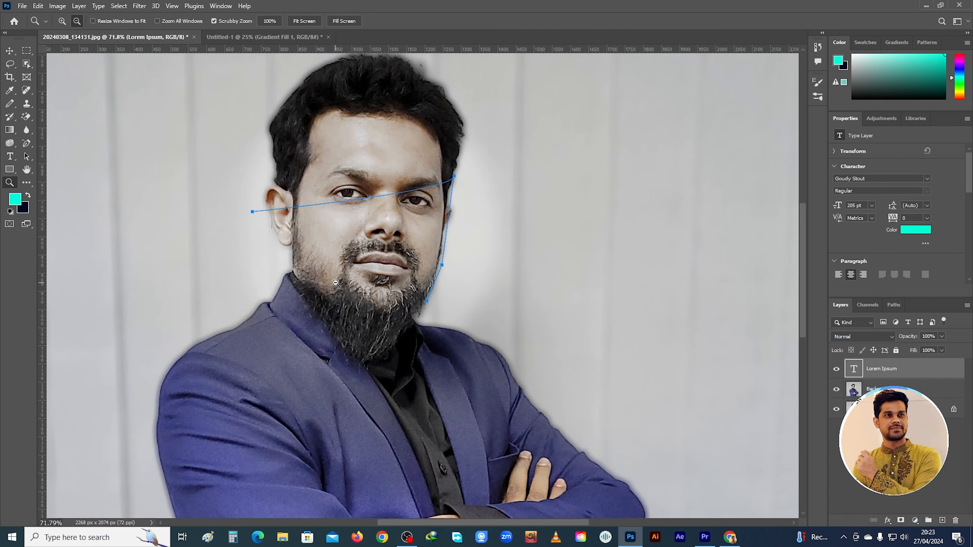
scroll(335, 283, "down", 9)
scroll(335, 283, "up", 4)
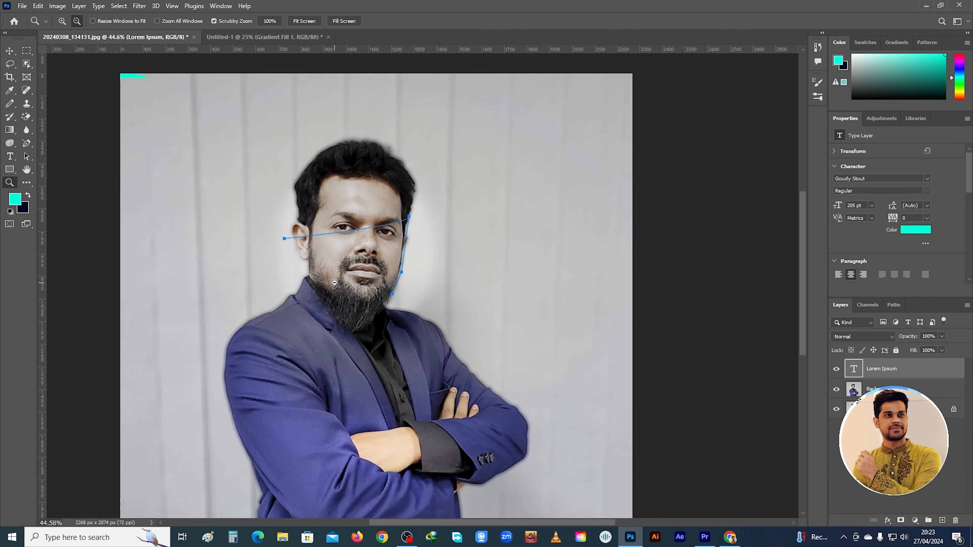
scroll(475, 290, "down", 2)
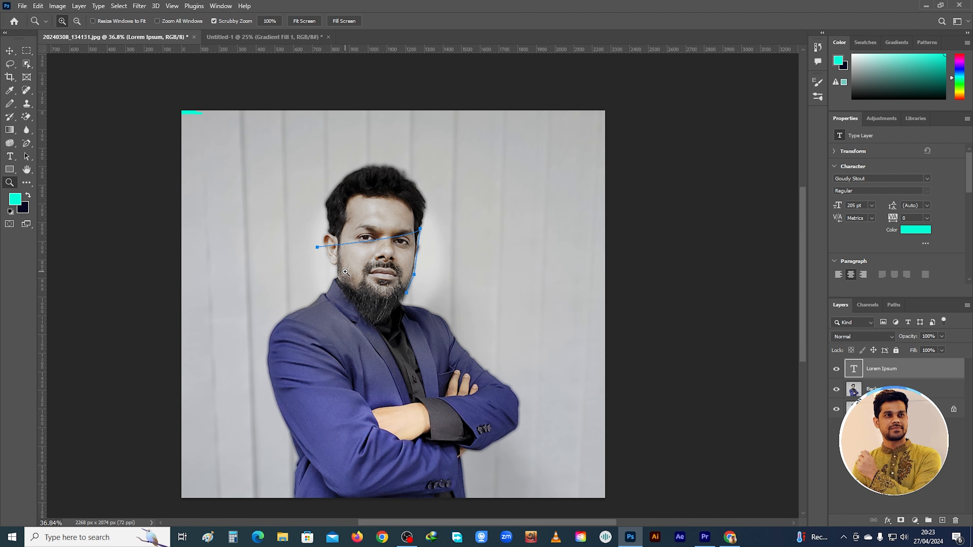
scroll(346, 271, "down", 1)
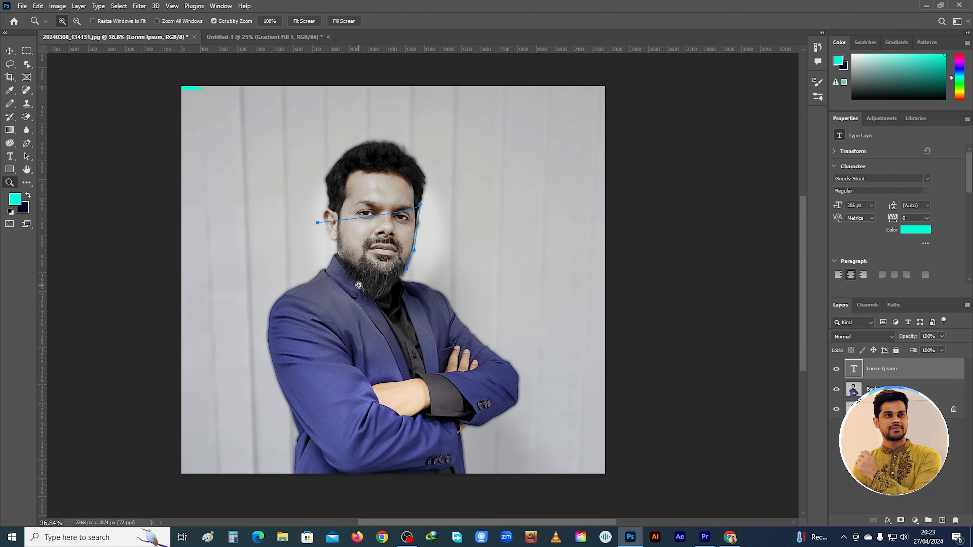